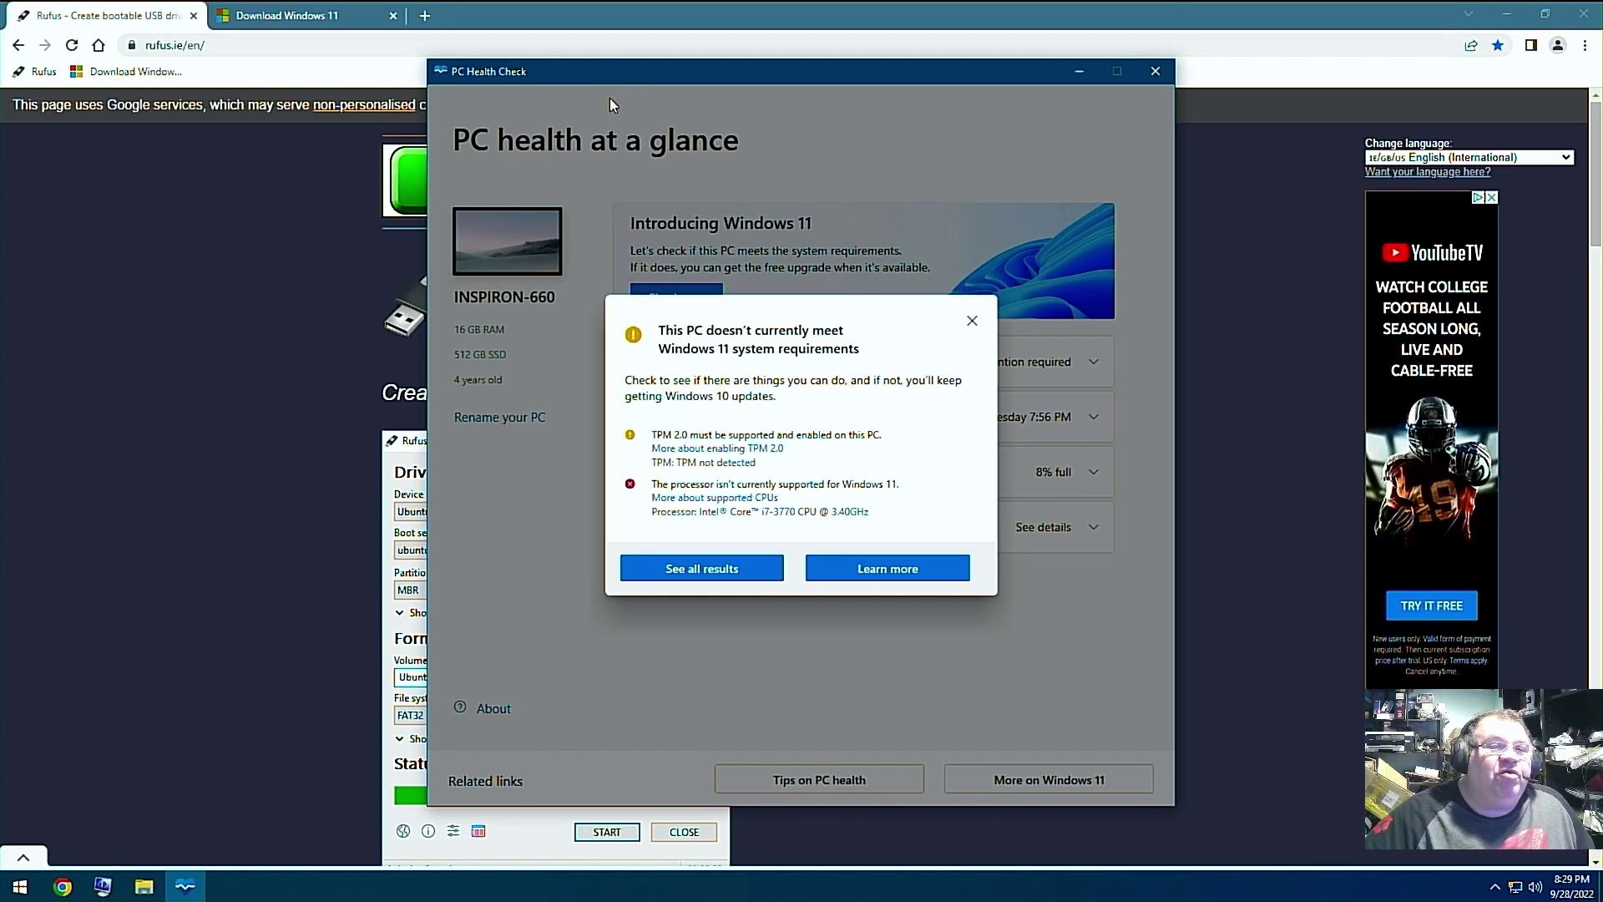
# Step: Clear the old result and rerun the Windows 11 check, which fails on TPM 2.0 and the i7-3770
pyautogui.moveTo(626, 78)
pyautogui.mouseDown()
pyautogui.moveTo(711, 110)
pyautogui.moveTo(634, 86)
pyautogui.moveTo(614, 52)
pyautogui.mouseUp()
pyautogui.click(963, 296)
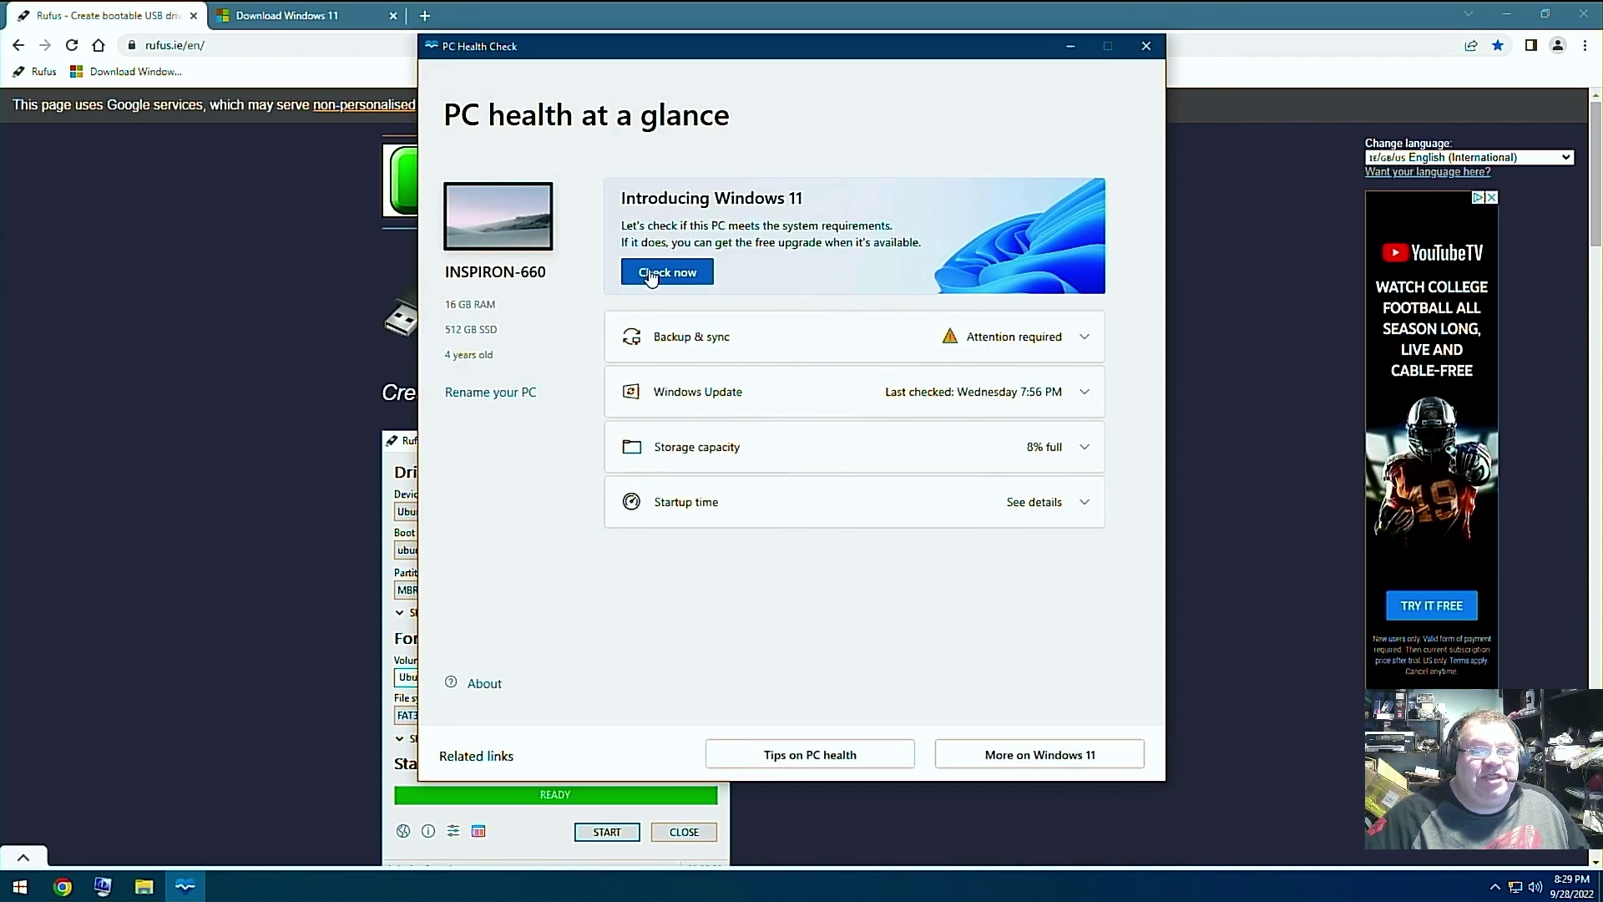
pyautogui.click(650, 273)
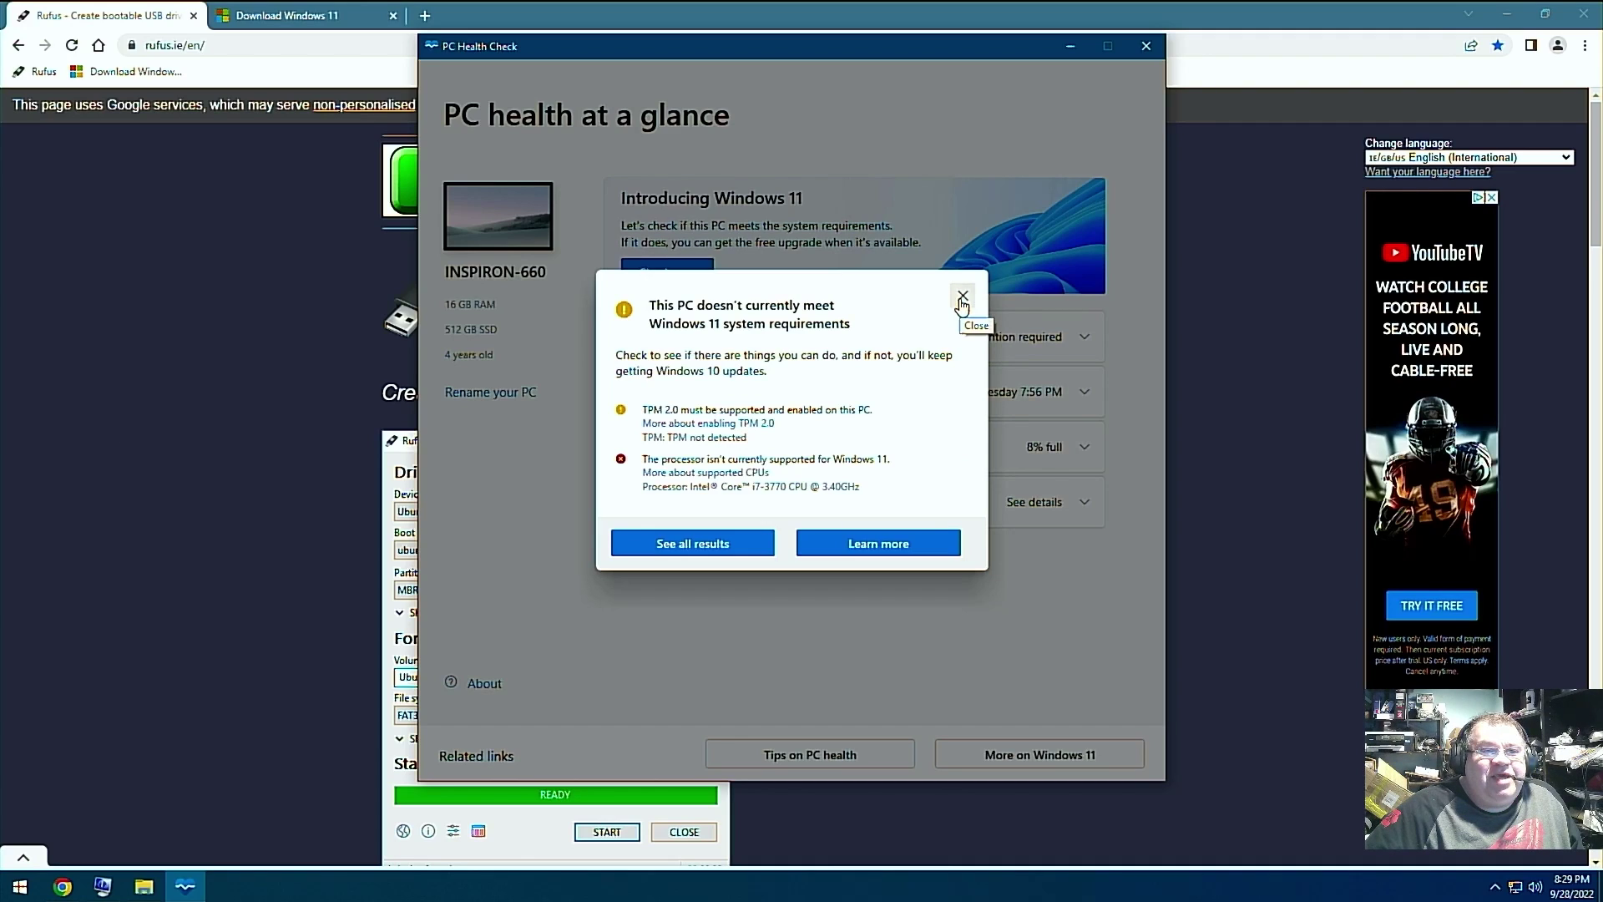
# Step: Dismiss the failed result, run the Windows 11 check again, and dismiss the failing result once more
pyautogui.click(962, 299)
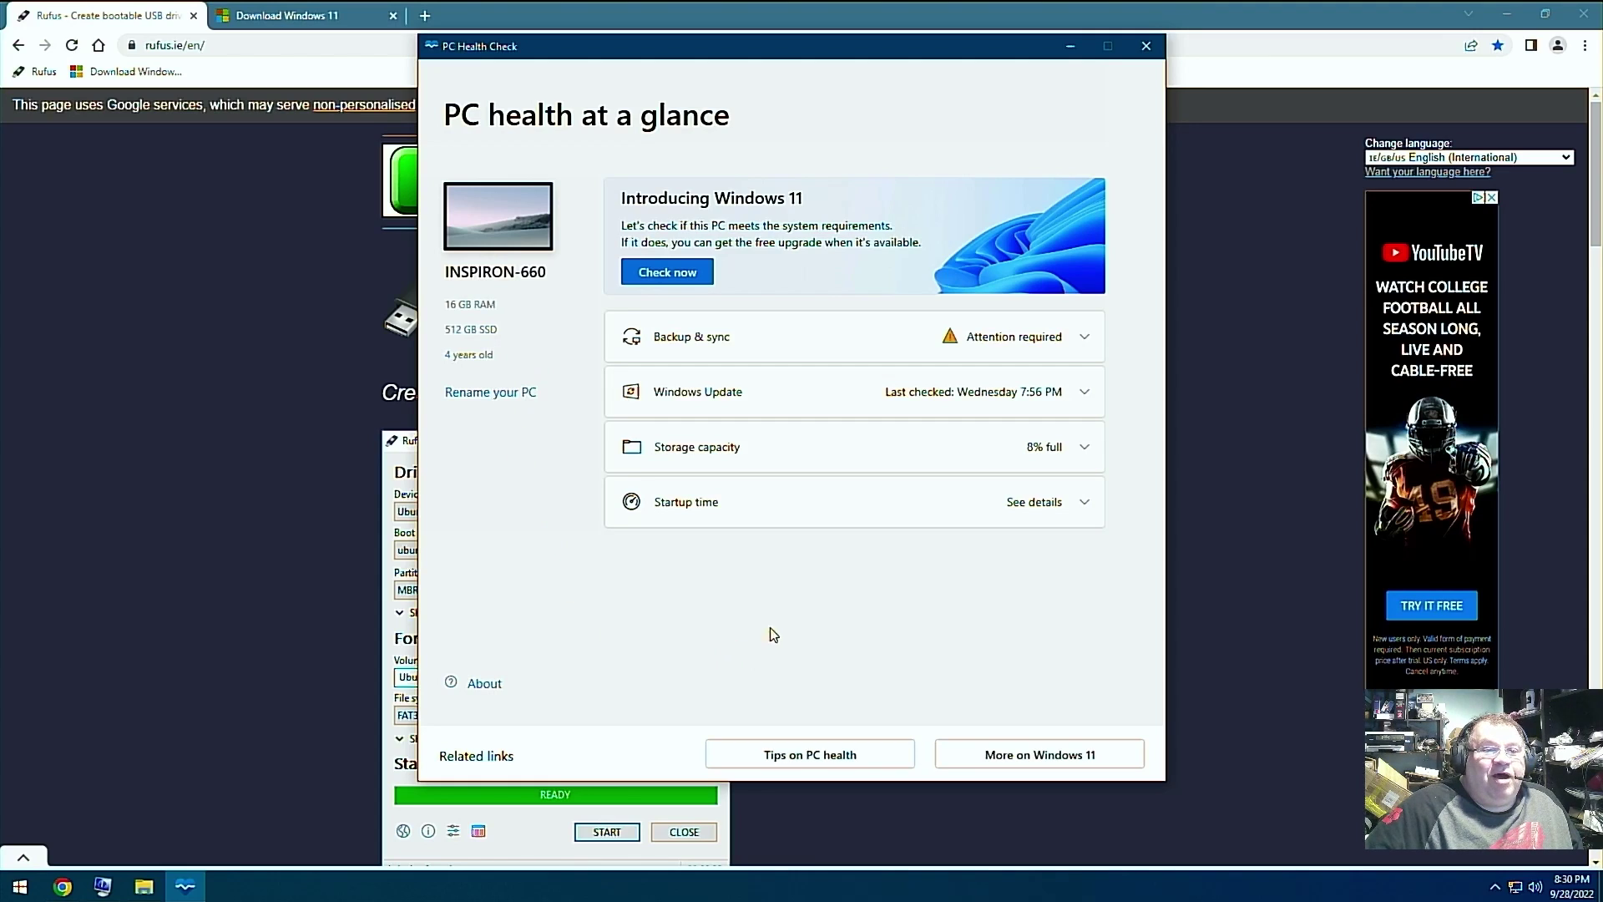
pyautogui.click(659, 271)
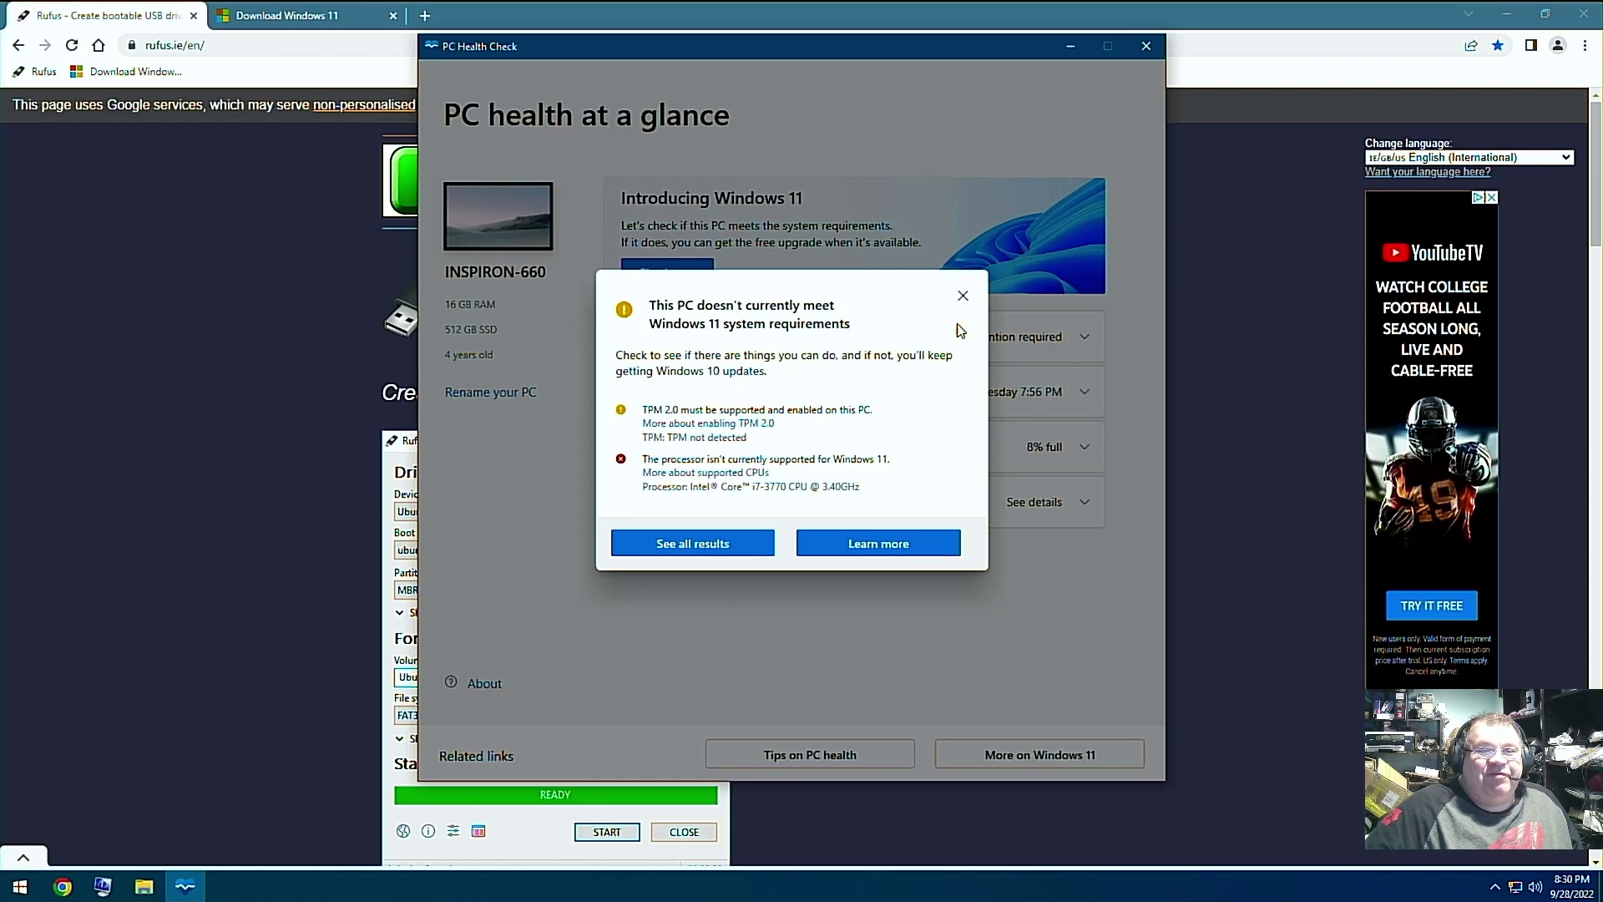
pyautogui.click(962, 296)
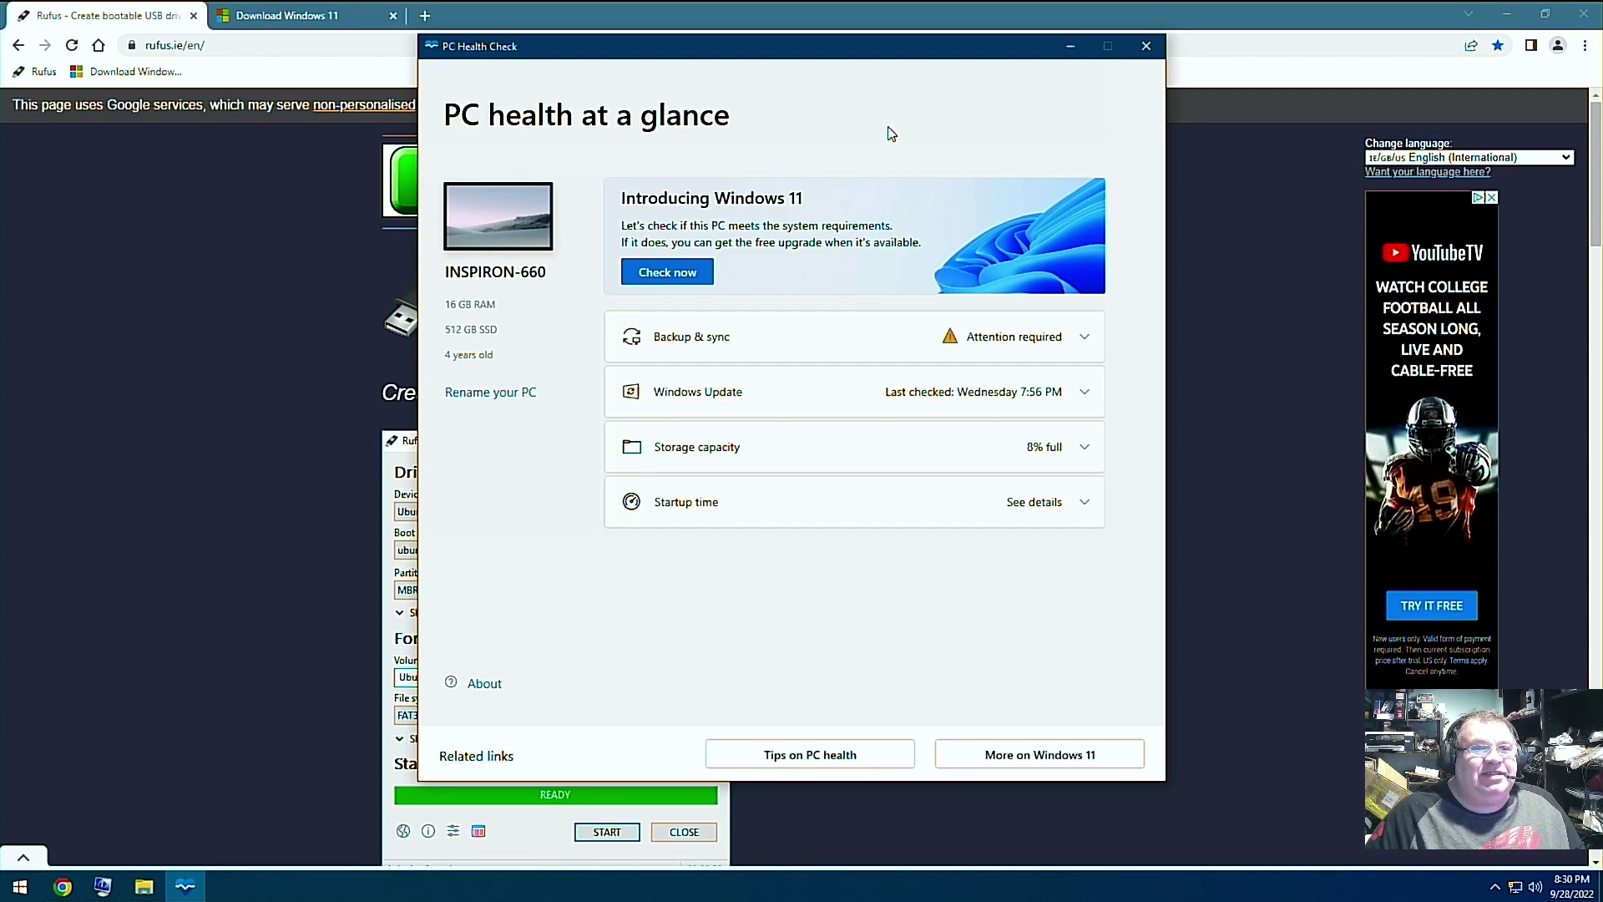
# Step: Close PC Health Check and Chrome, then review the System Summary (Windows 10 Home, i7-3770, 16 GB RAM)
pyautogui.click(1147, 47)
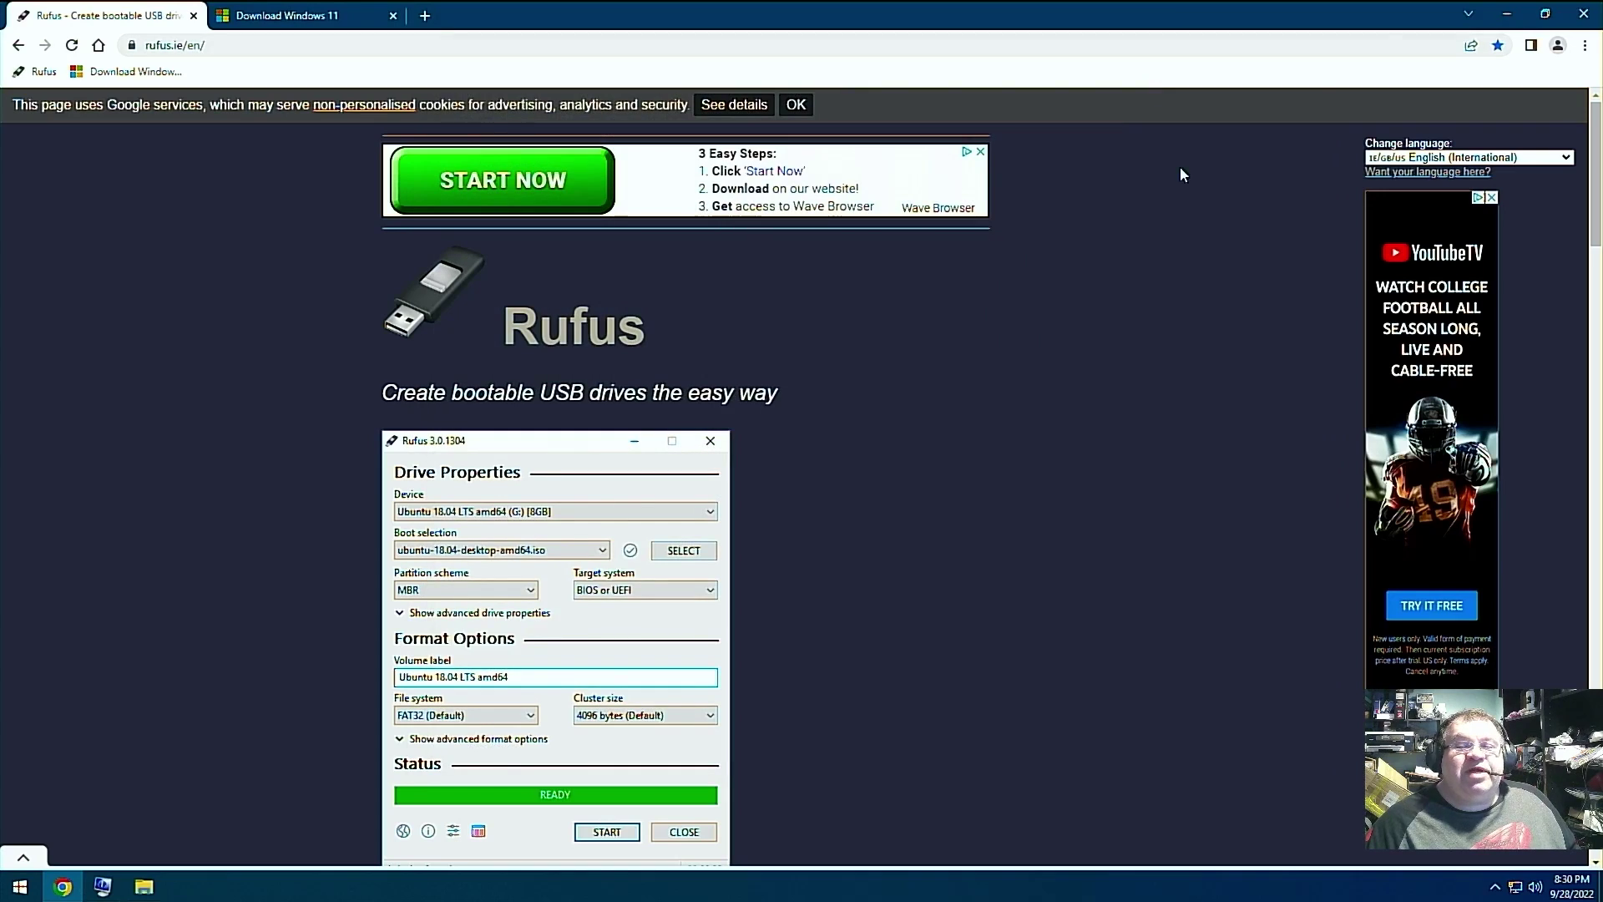
pyautogui.click(1585, 15)
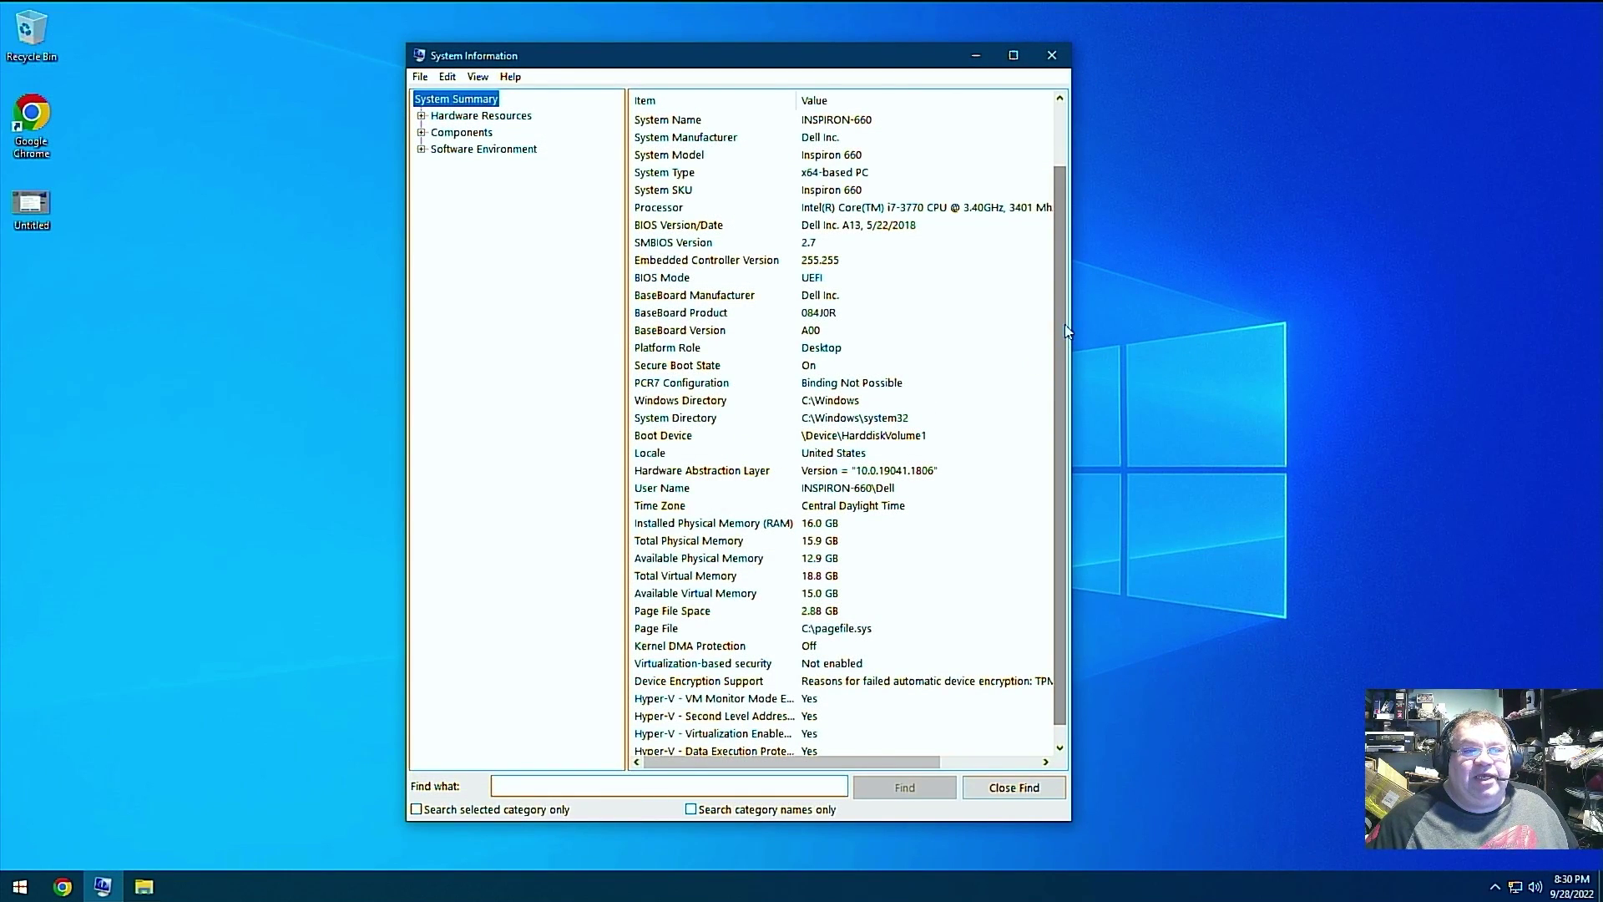
pyautogui.moveTo(1059, 328); pyautogui.dragTo(1069, 234)
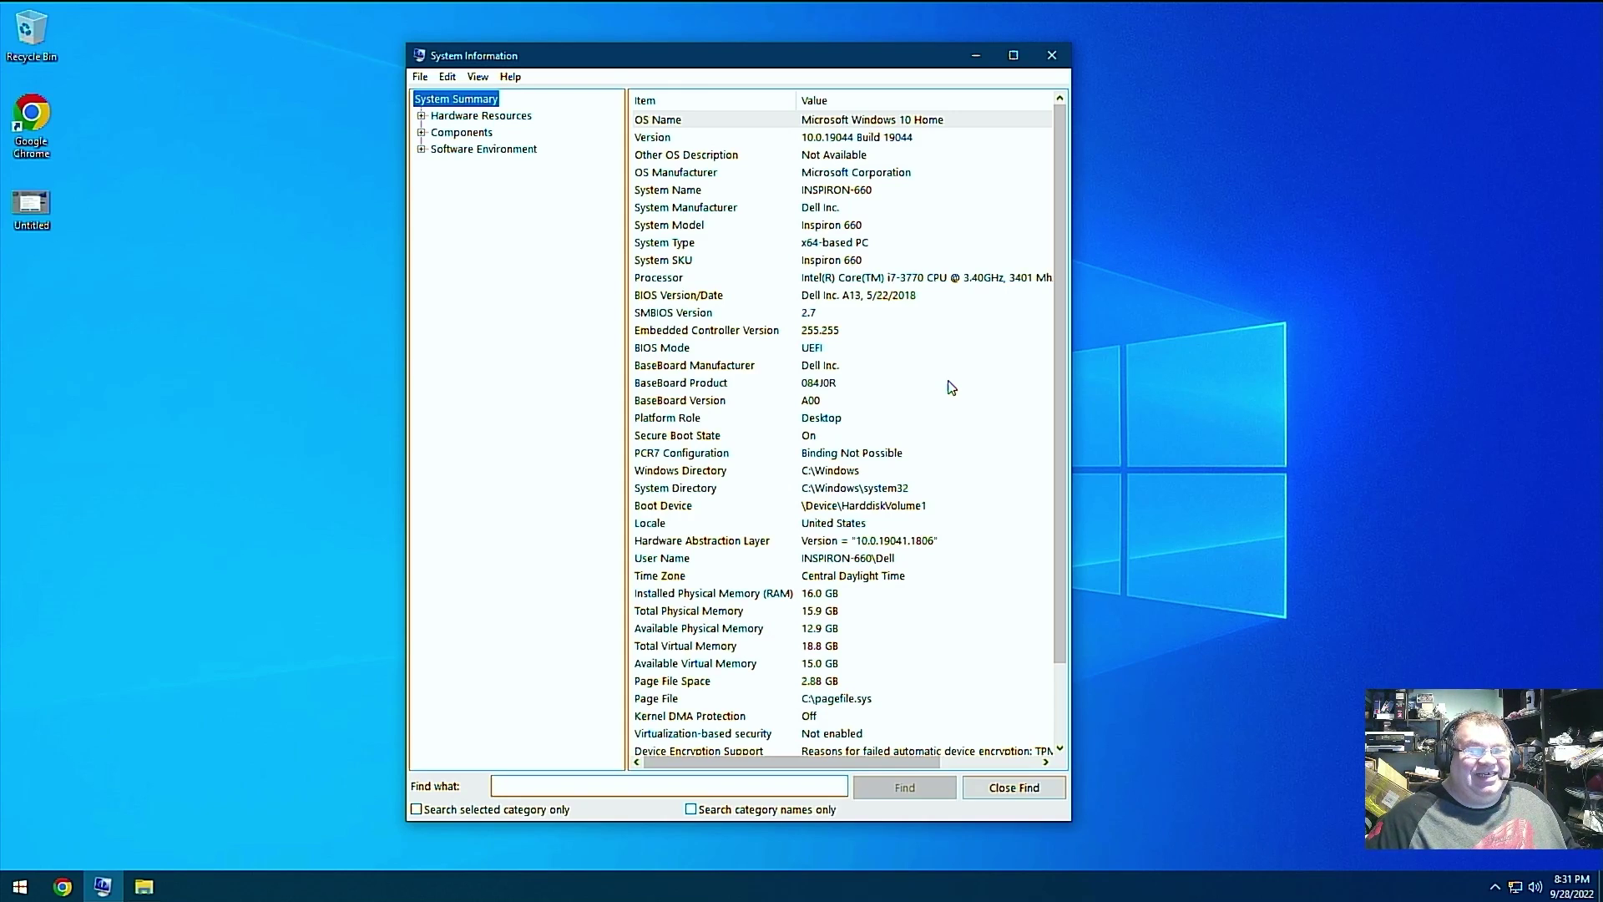
pyautogui.scroll(-2, 952, 388)
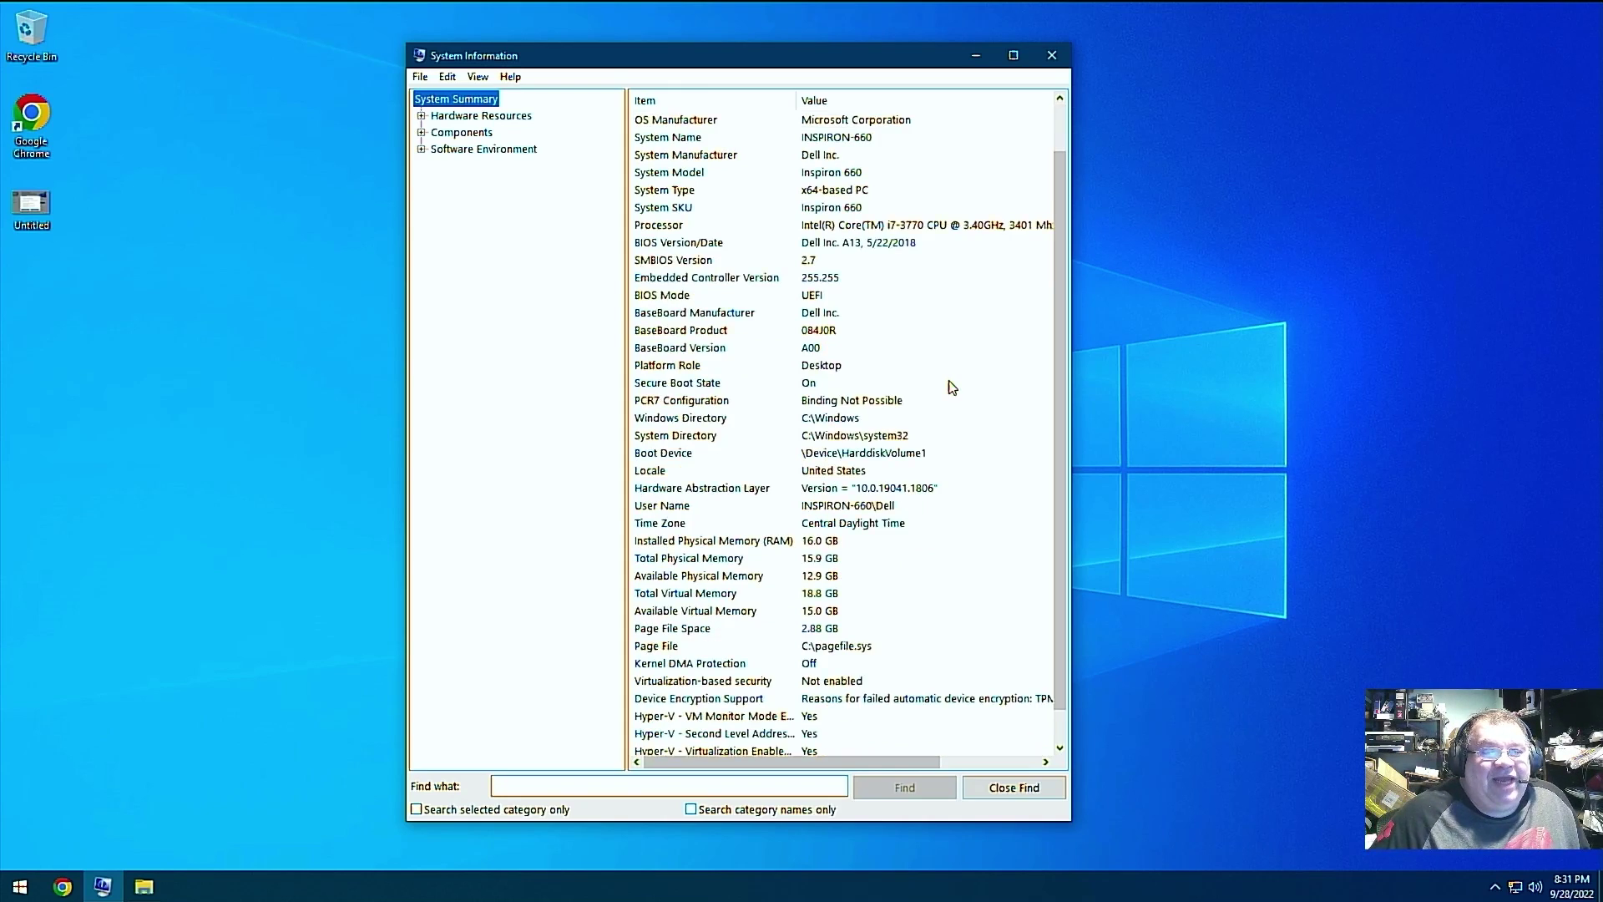
pyautogui.scroll(2, 952, 392)
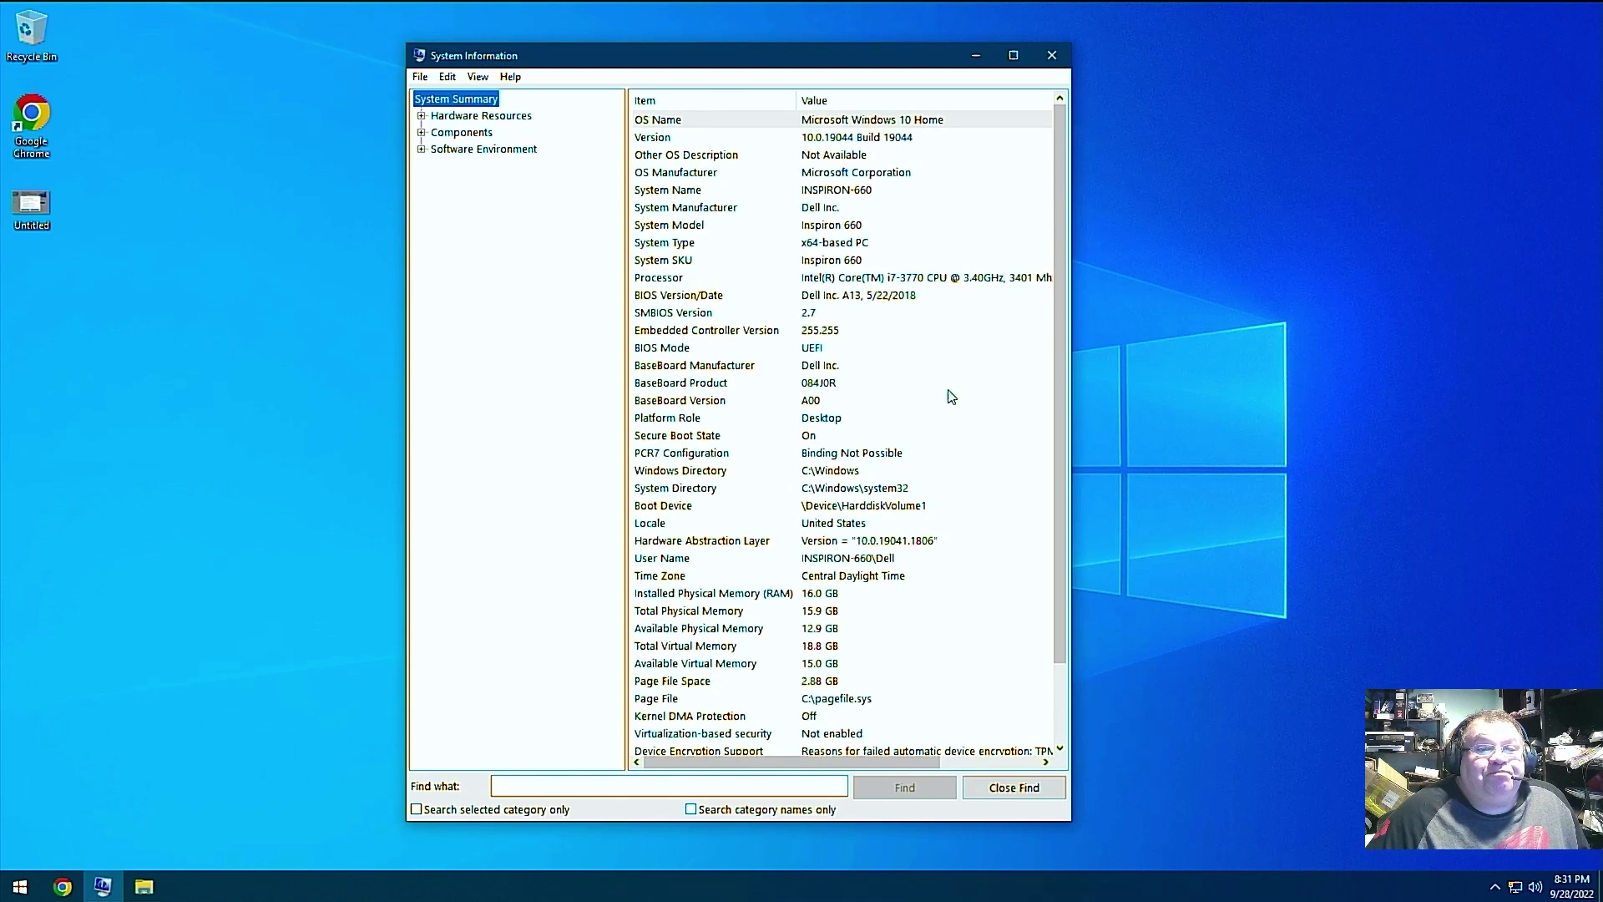
# Step: Close System Information, open rufus.ie at its Rufus 3.20 Download section, and check the downloaded file
pyautogui.click(1052, 55)
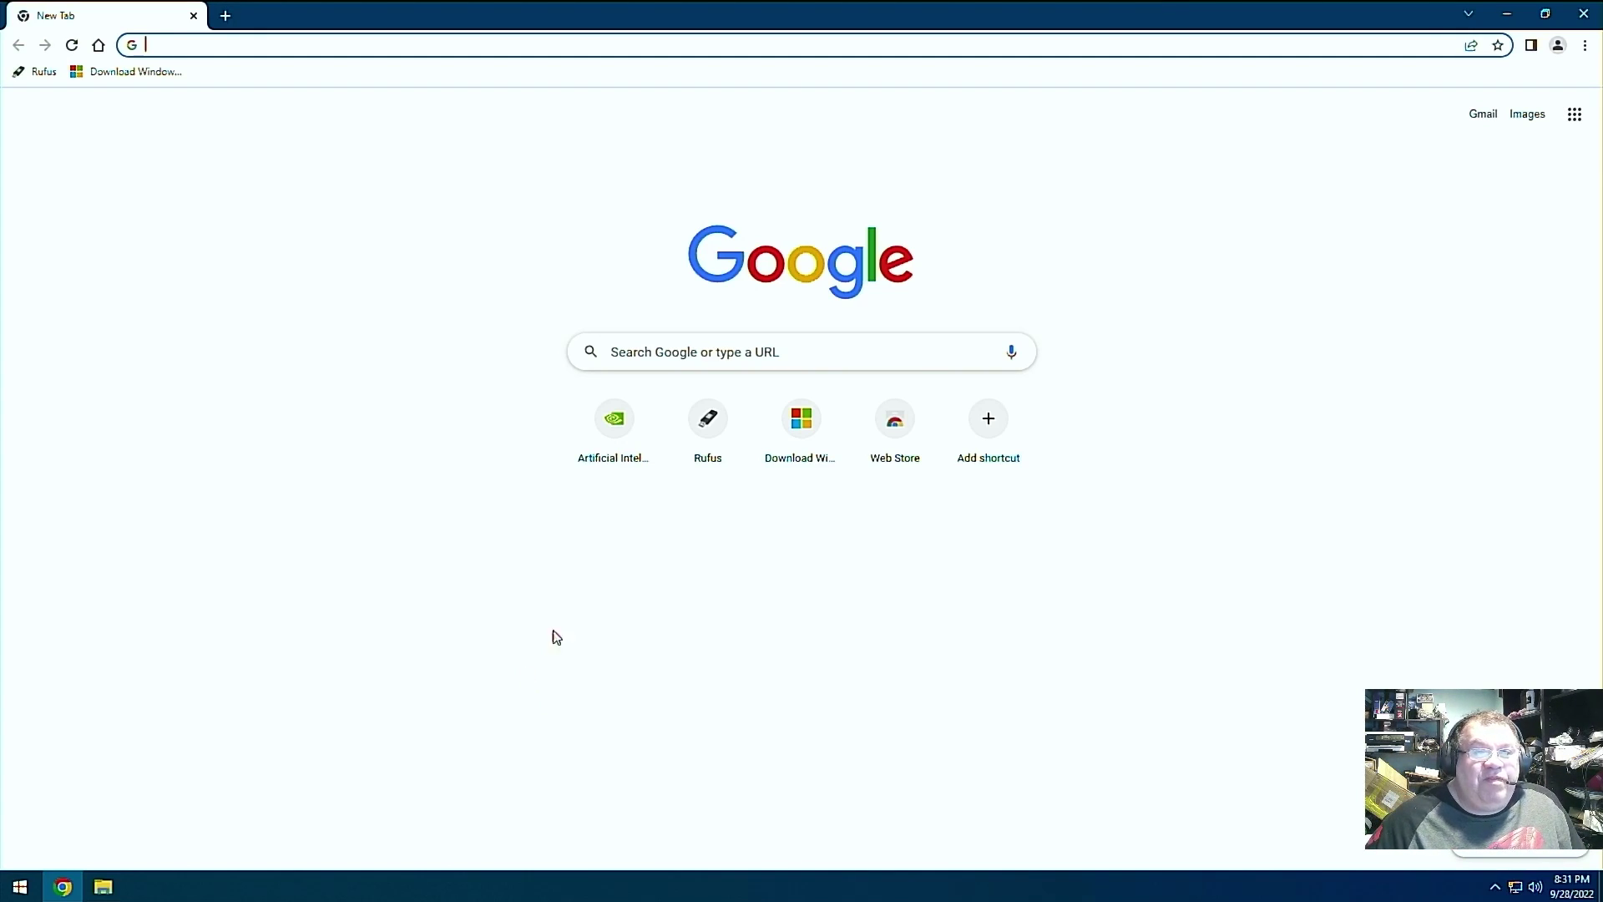
pyautogui.click(42, 71)
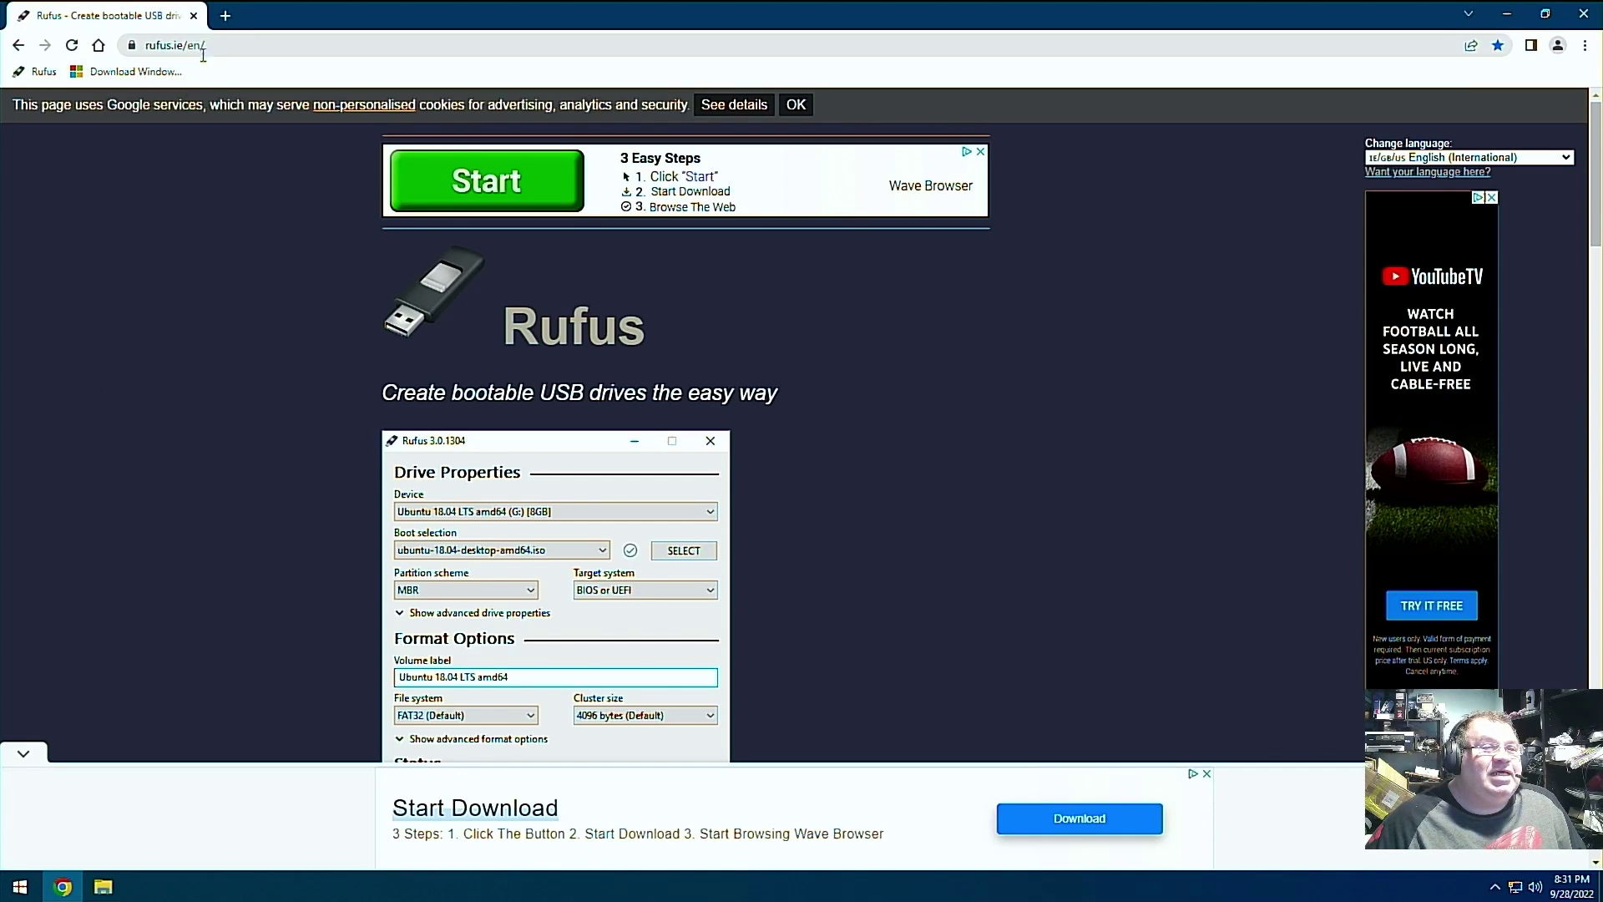
pyautogui.scroll(-6, 197, 370)
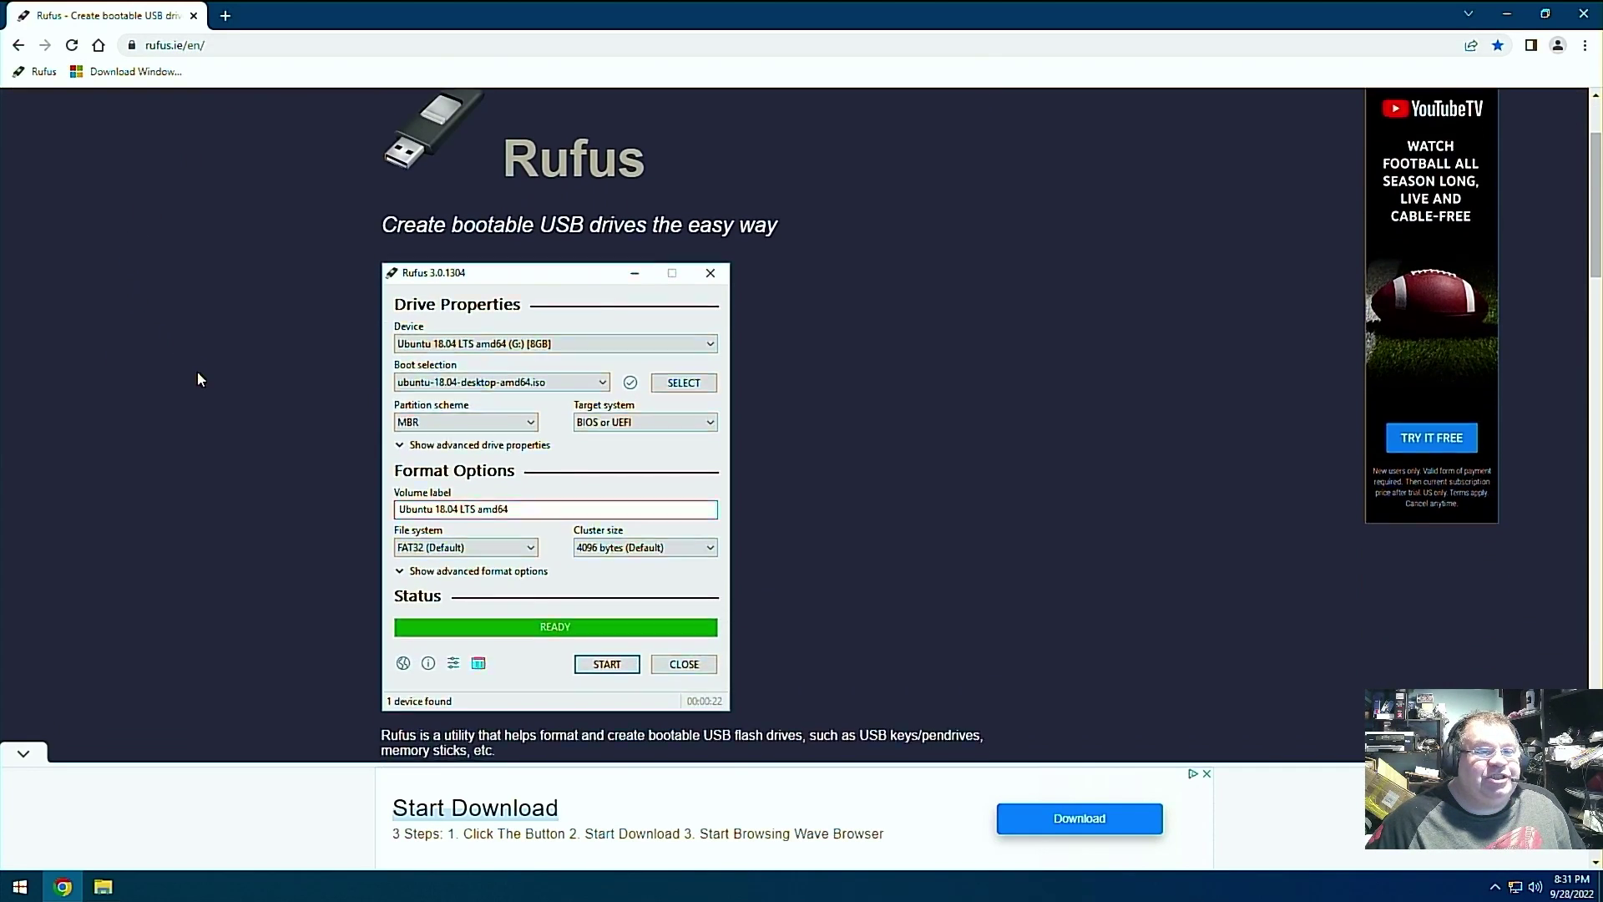
pyautogui.scroll(-3, 239, 389)
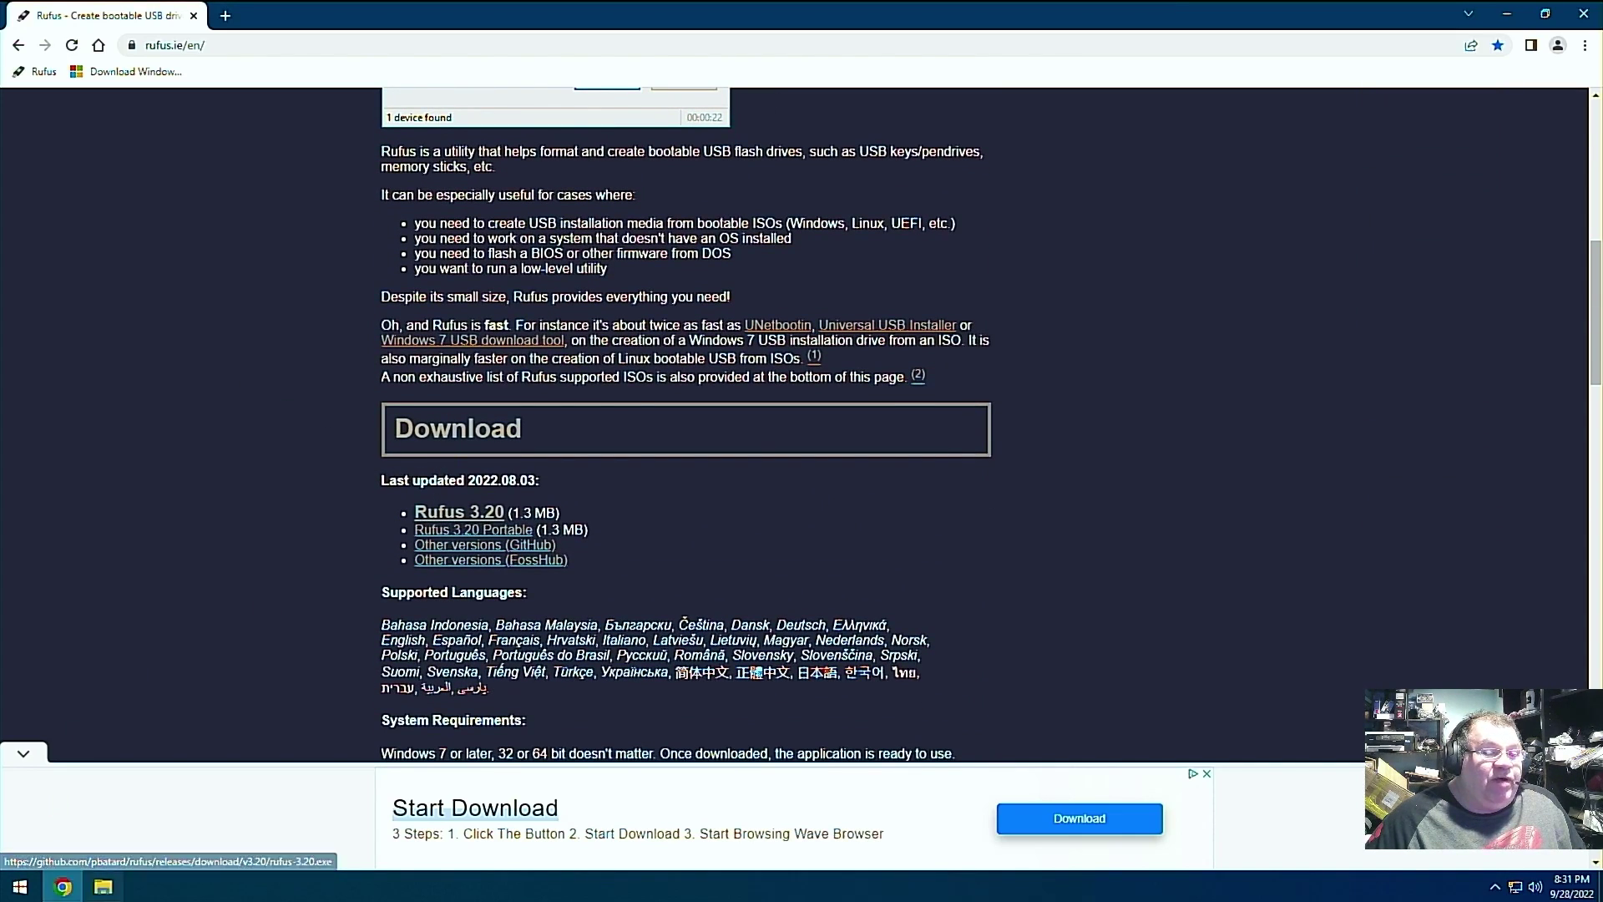
pyautogui.click(107, 887)
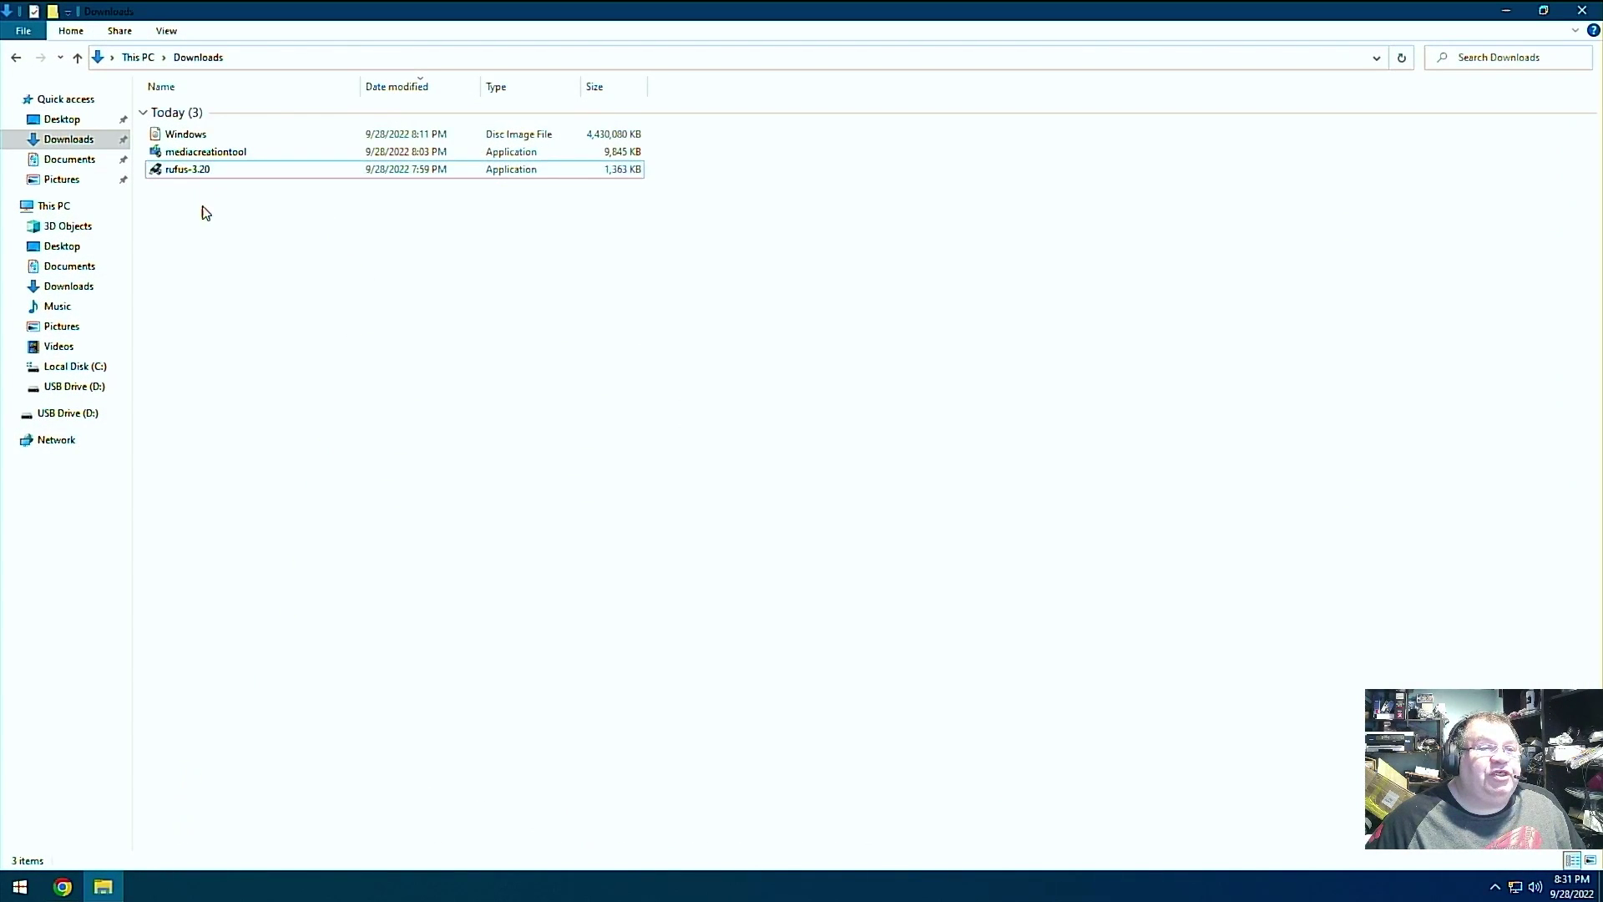
pyautogui.click(103, 887)
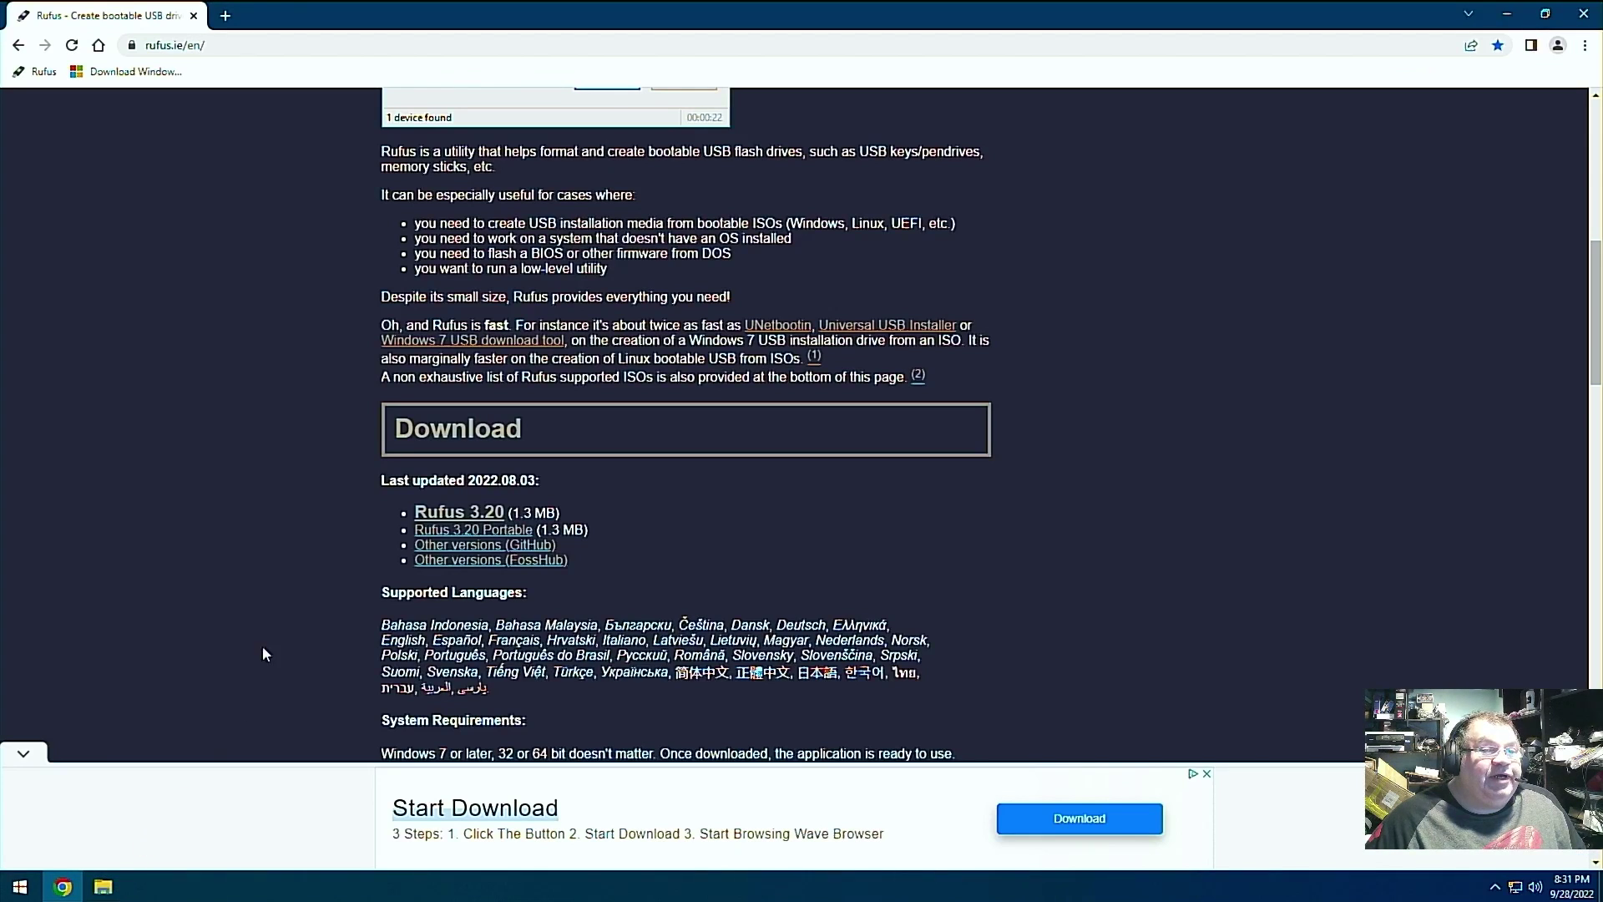
# Step: Open Microsoft's Download Windows 11 page and scroll to the Disk Image (ISO) option
pyautogui.click(128, 77)
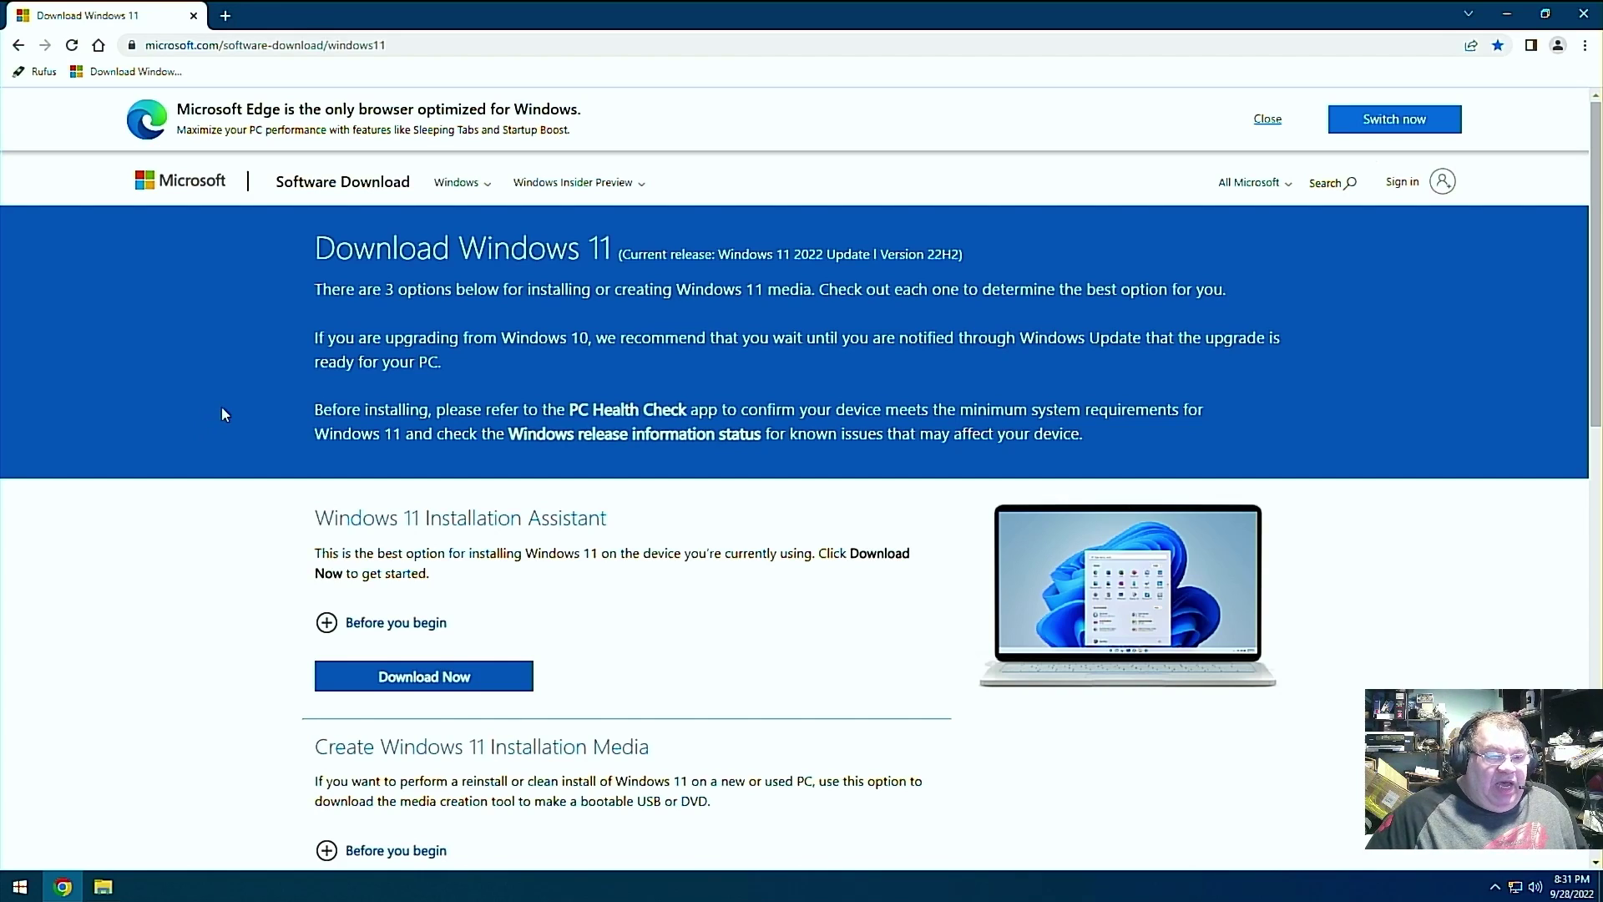
pyautogui.scroll(-4, 222, 409)
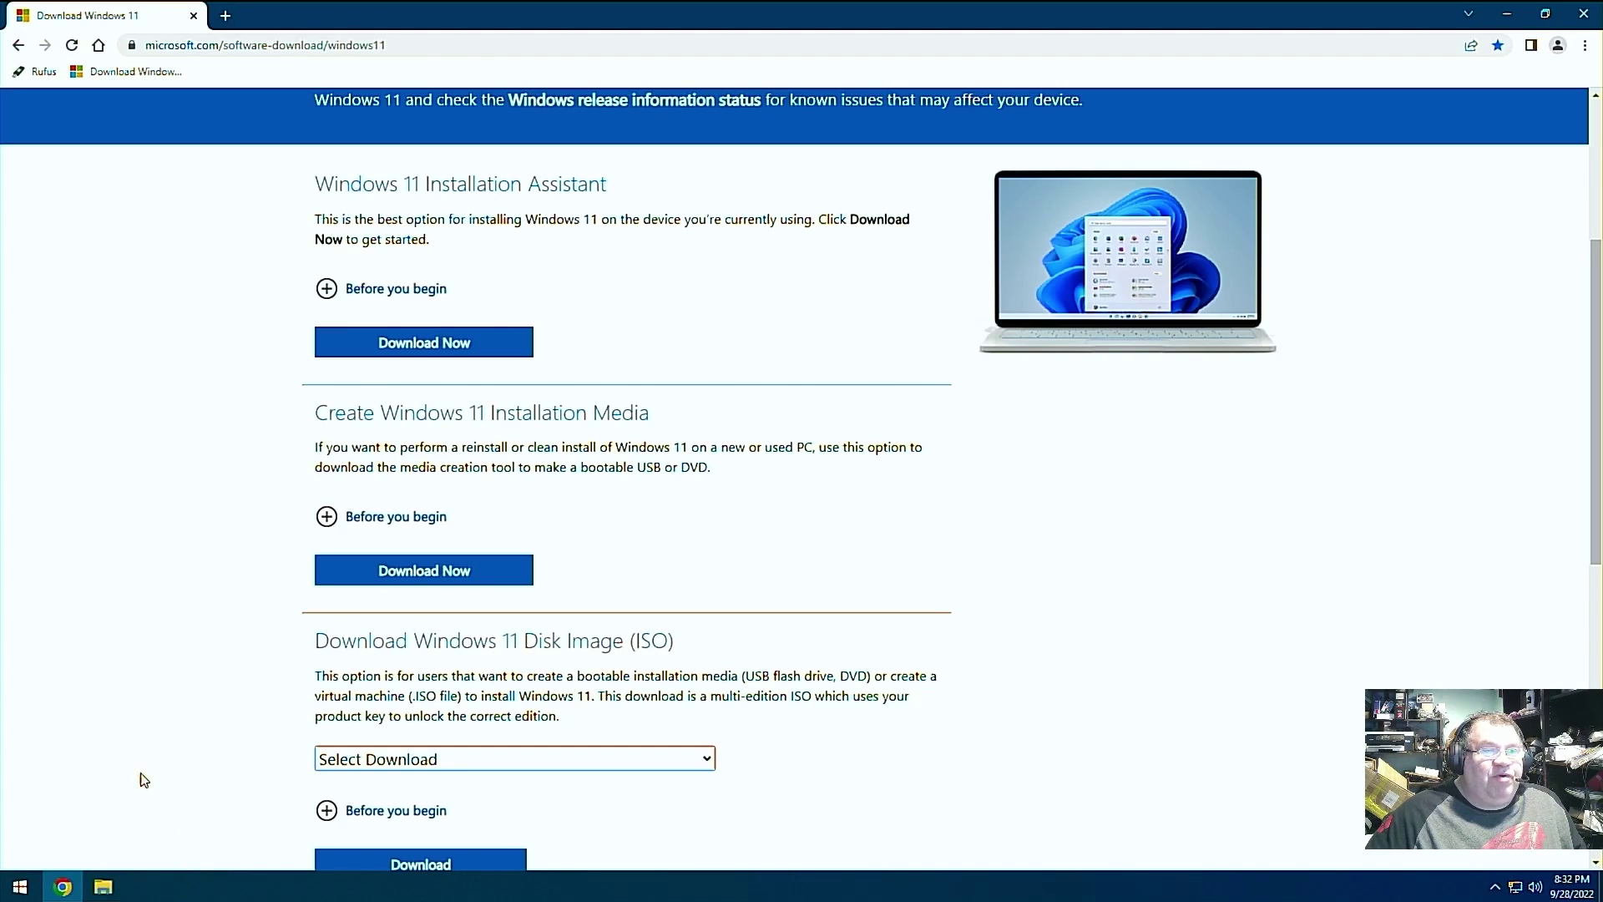
# Step: Close Chrome and launch mediacreationtool from the Downloads folder
pyautogui.click(1592, 13)
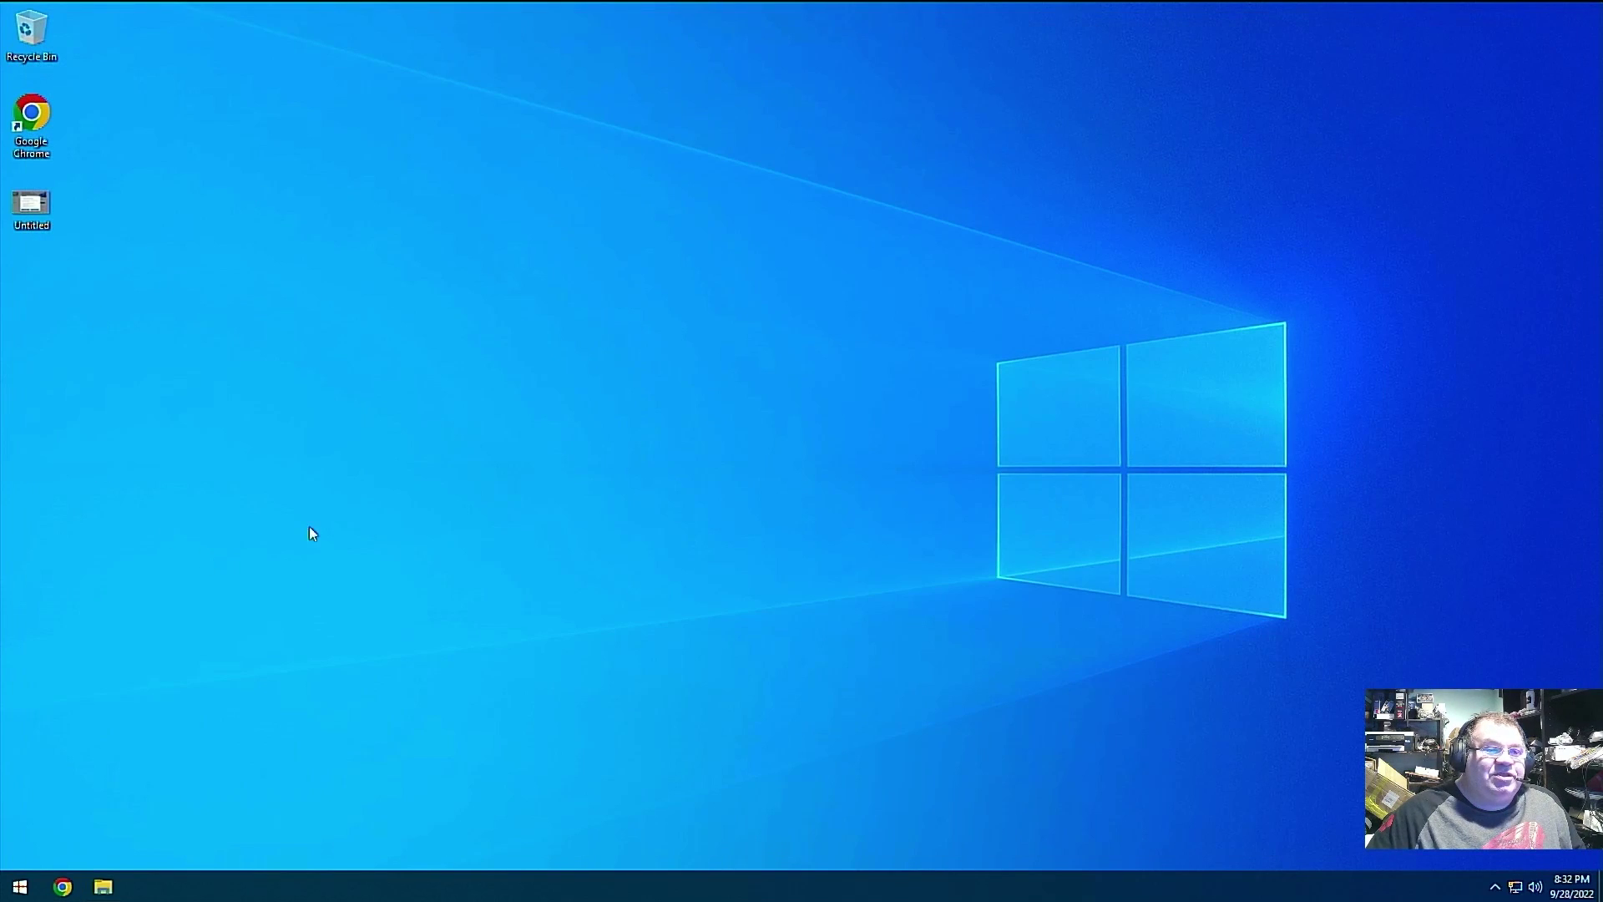
pyautogui.click(93, 891)
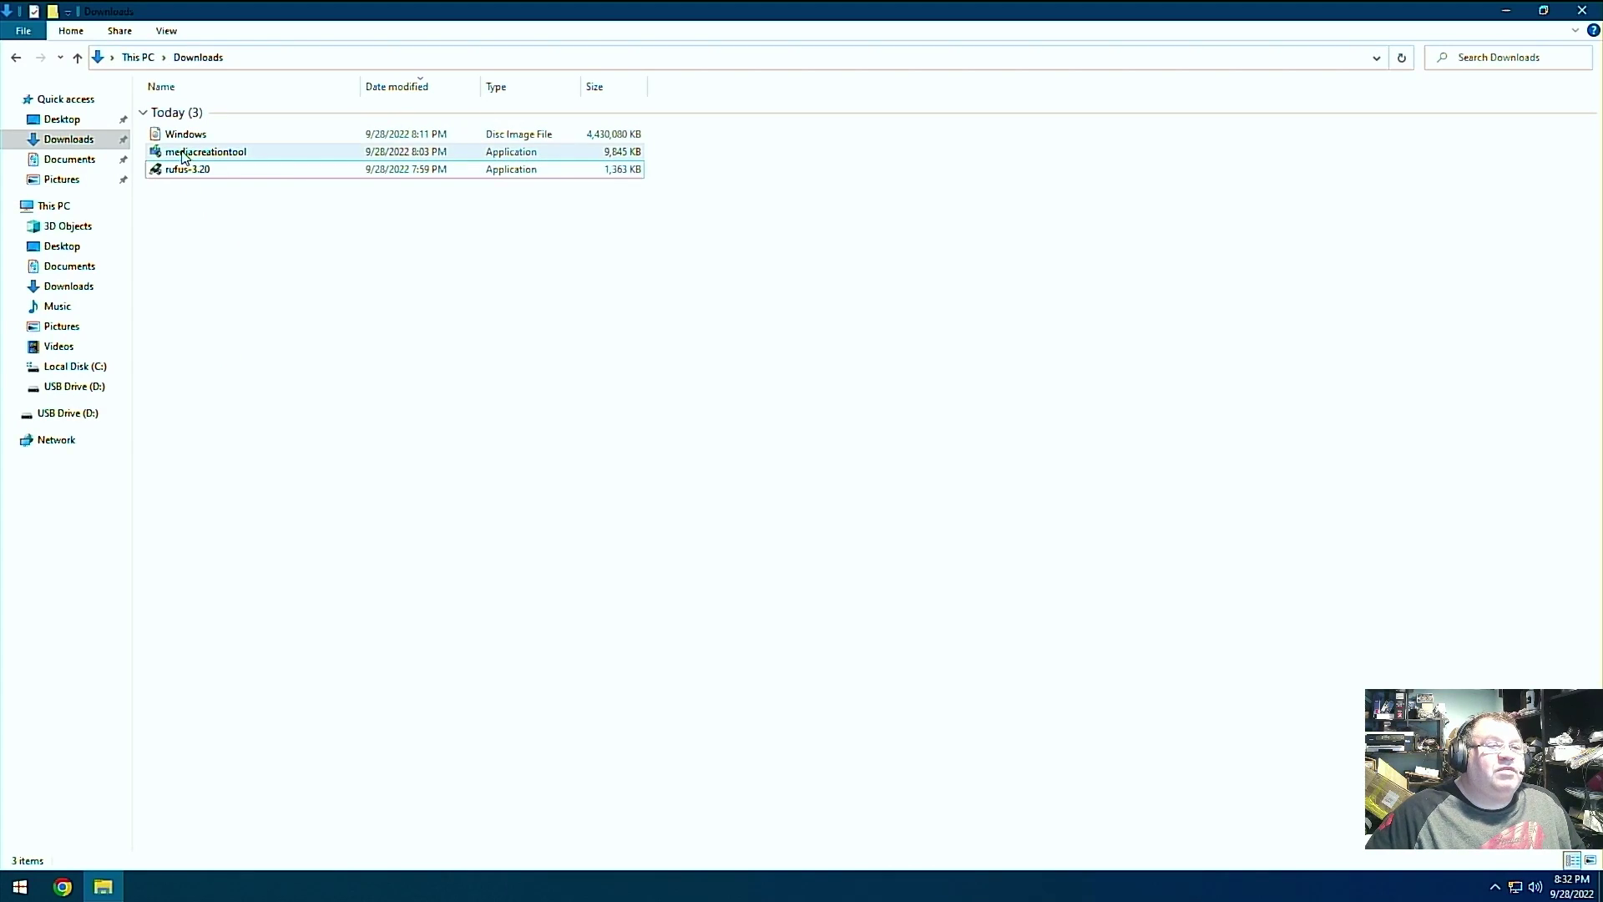
pyautogui.click(184, 157)
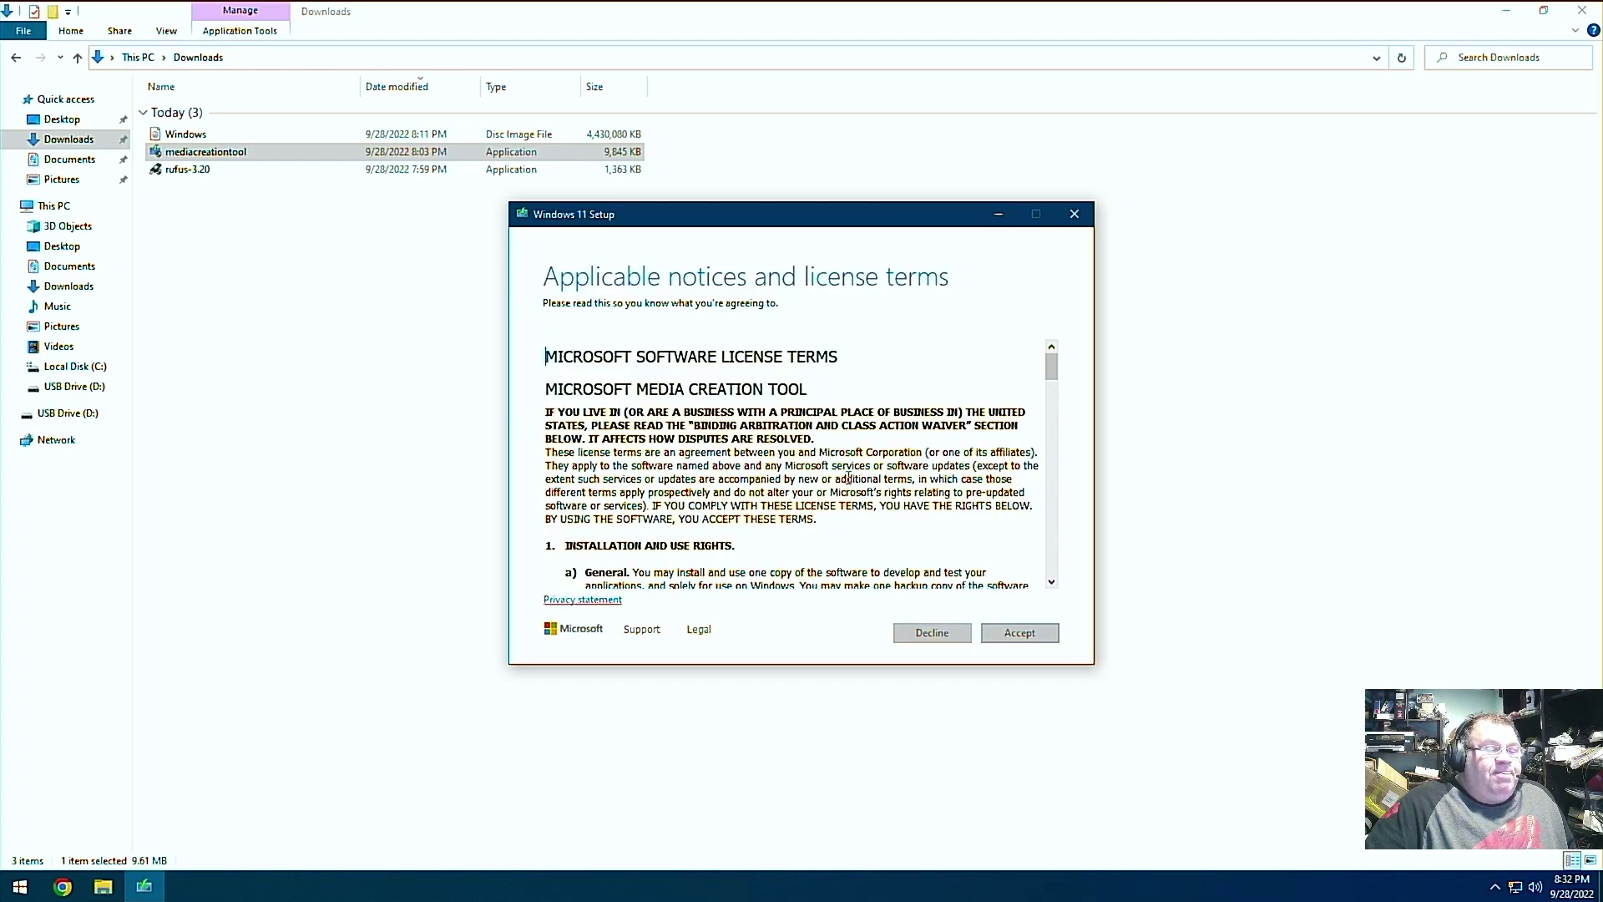
# Step: Accept the license, keep the recommended edition, pick the ISO file option, then cancel the save location
pyautogui.click(1025, 636)
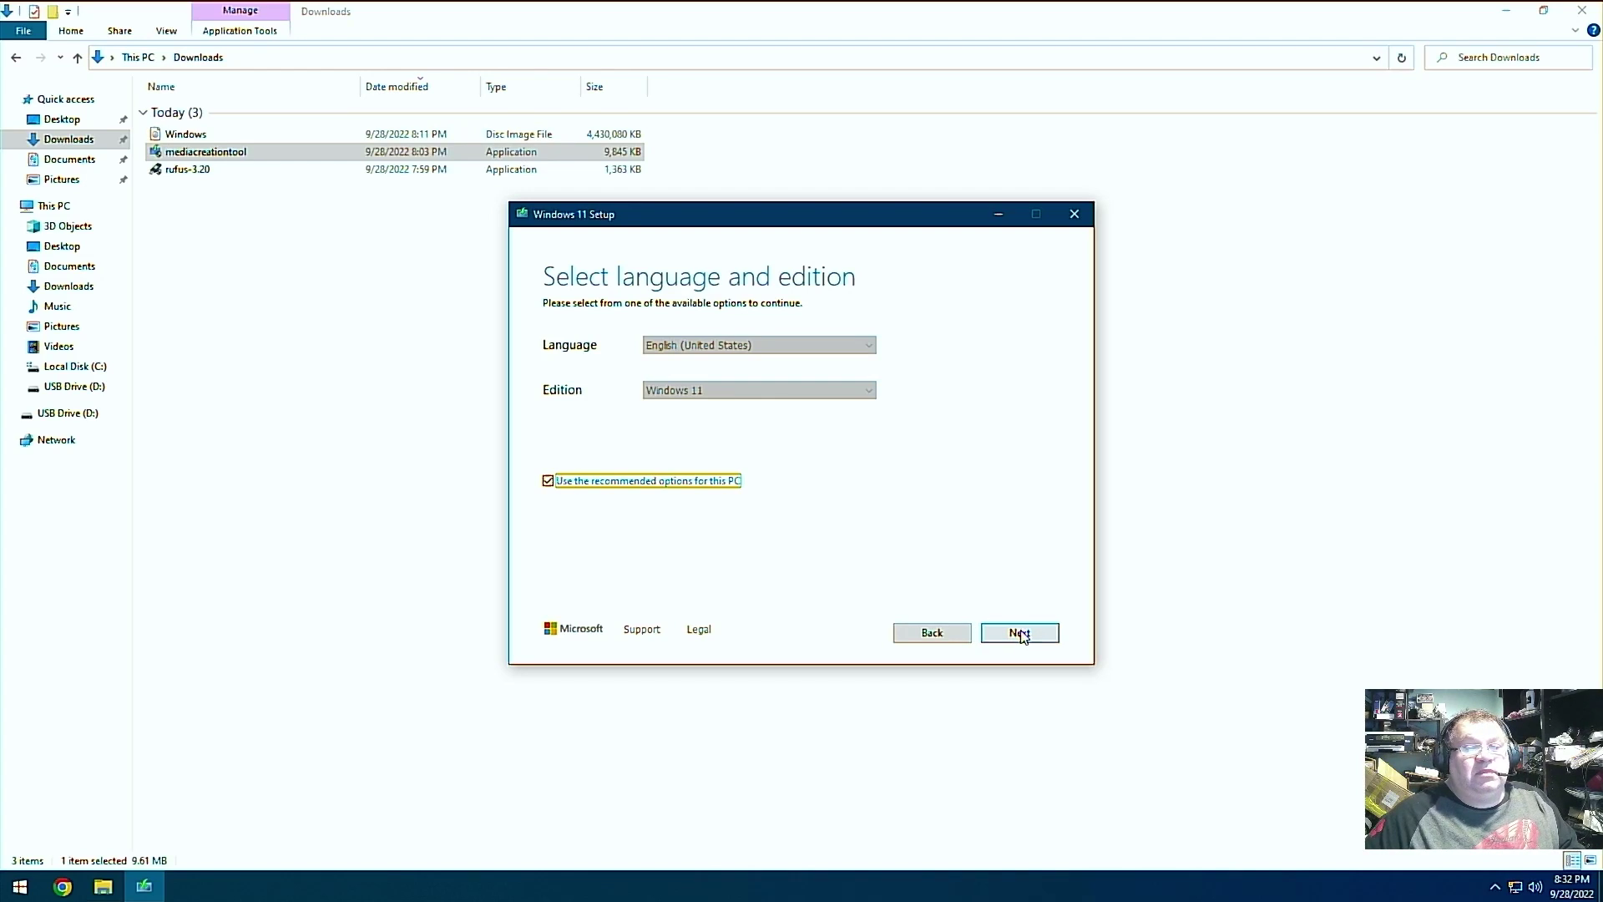
pyautogui.click(1019, 632)
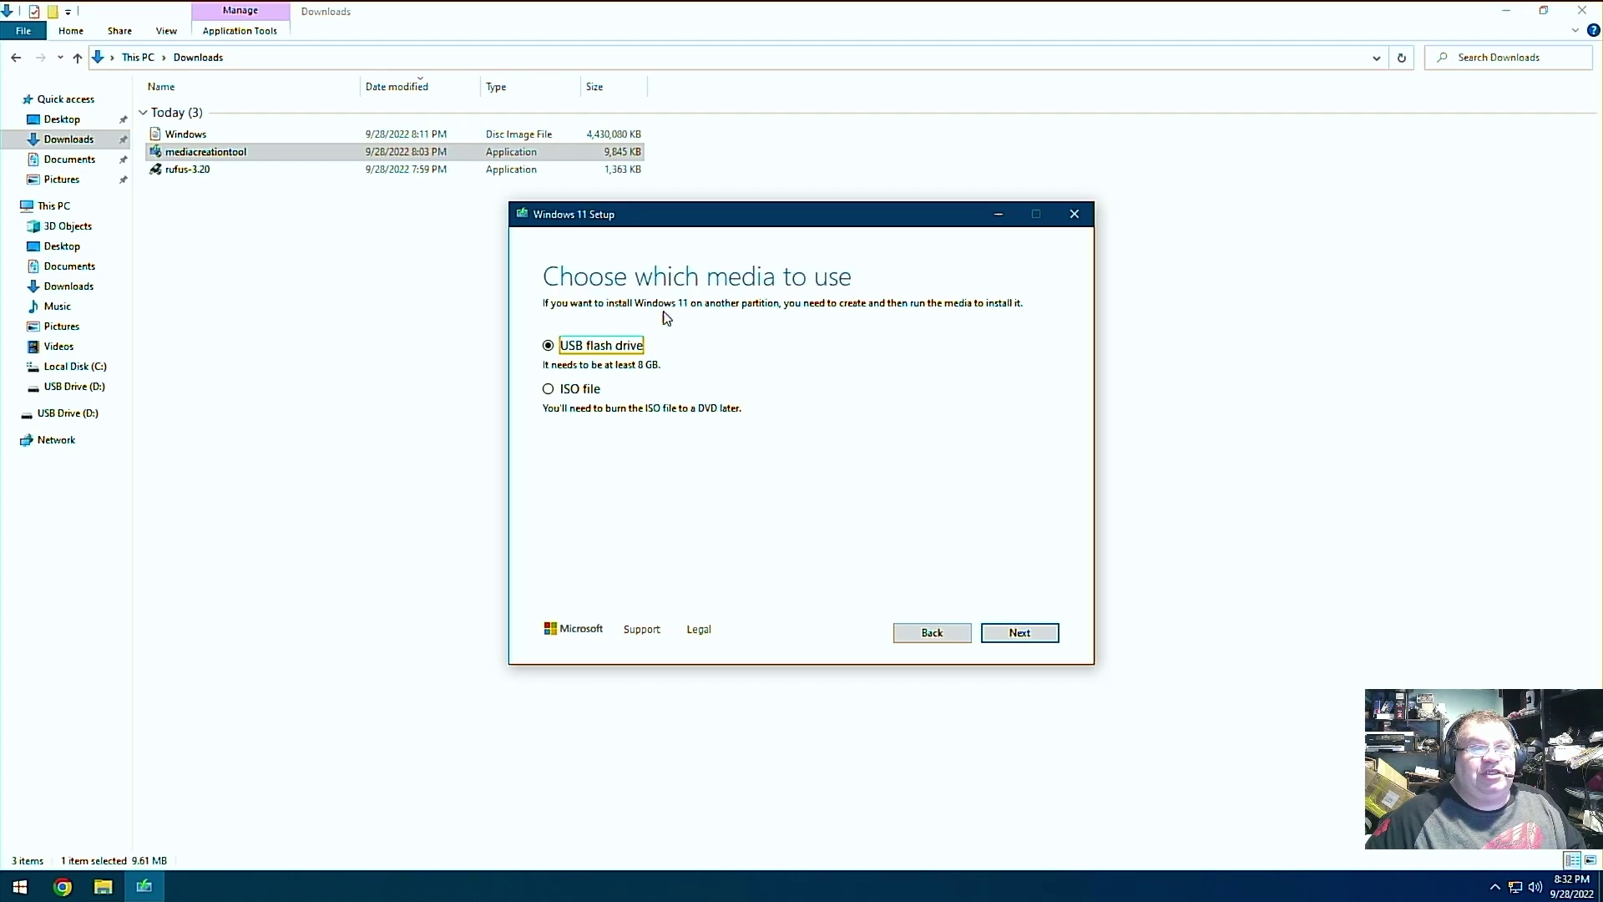
pyautogui.click(572, 392)
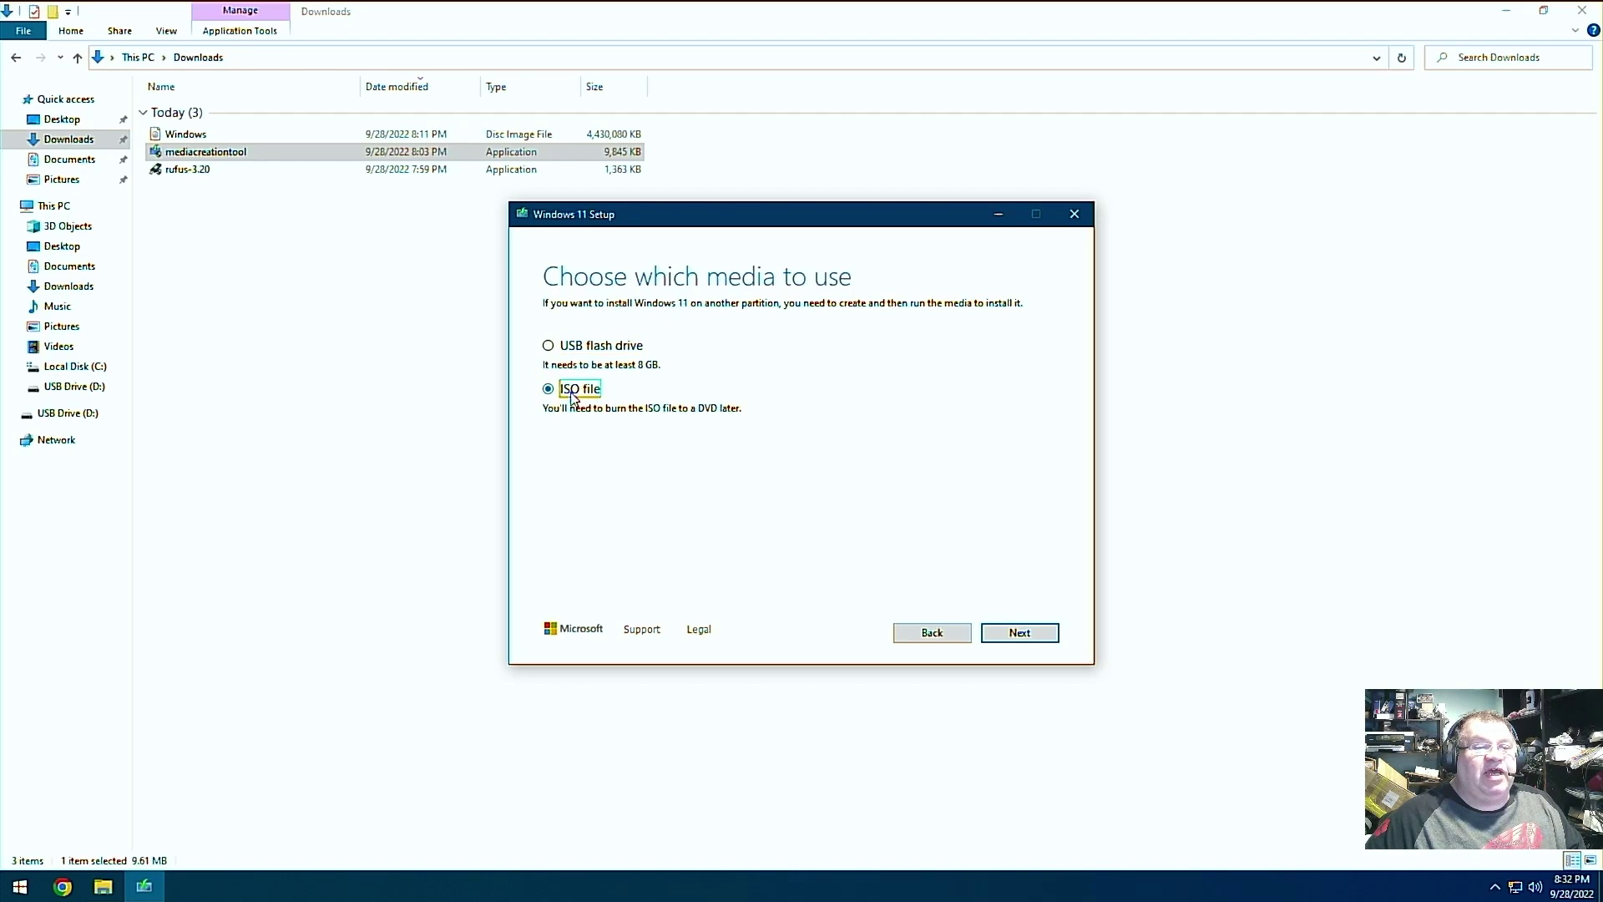
pyautogui.click(1032, 640)
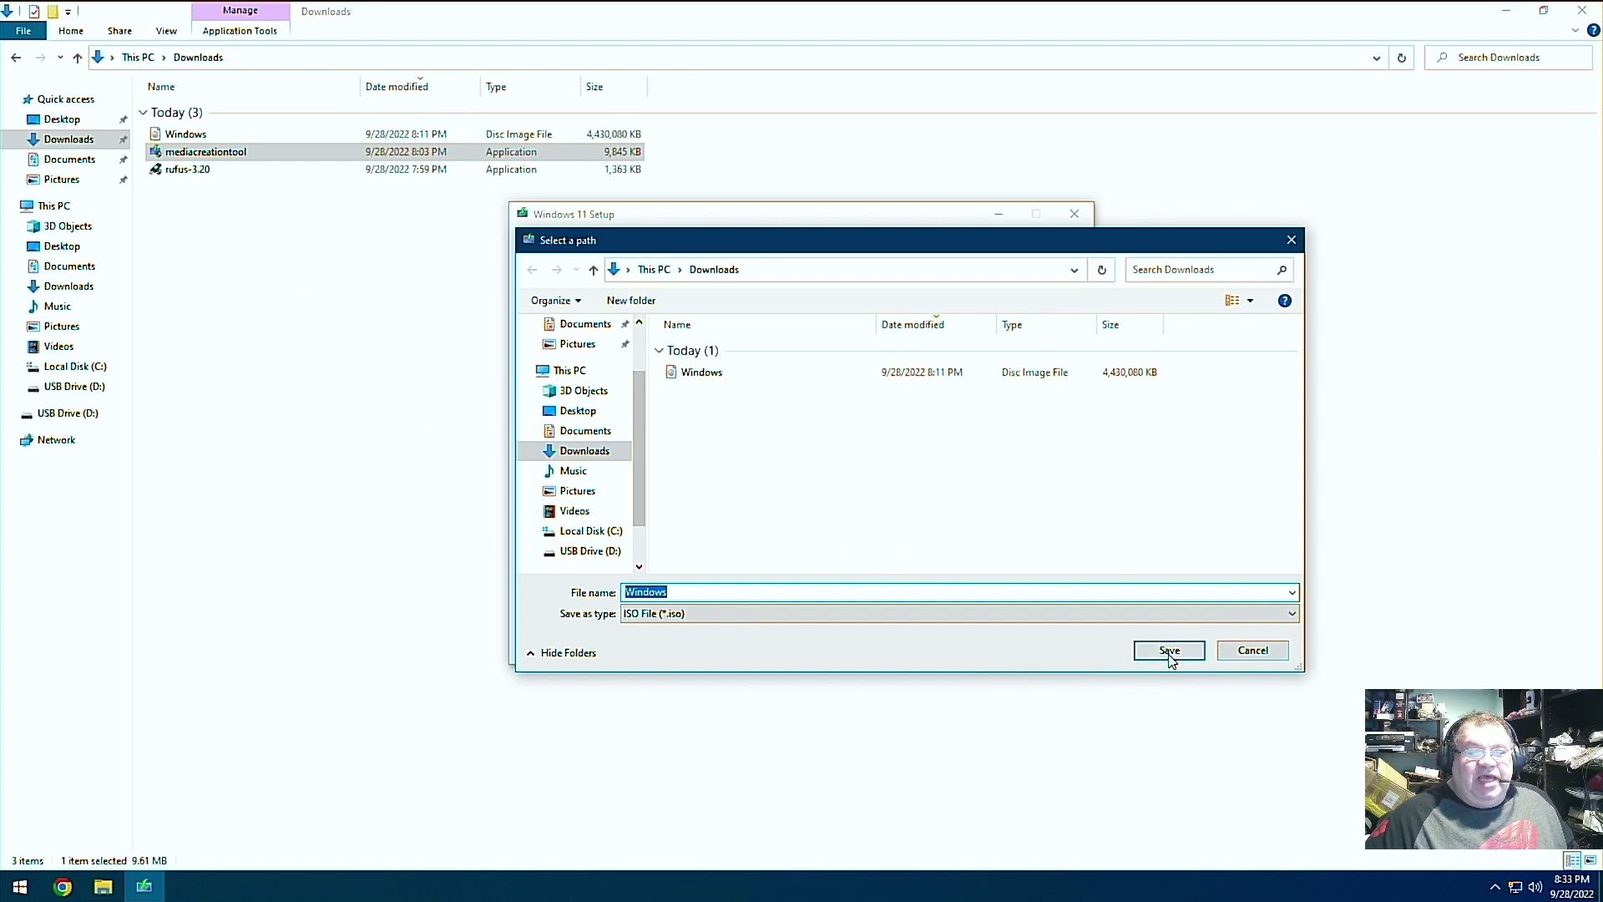
pyautogui.click(1262, 656)
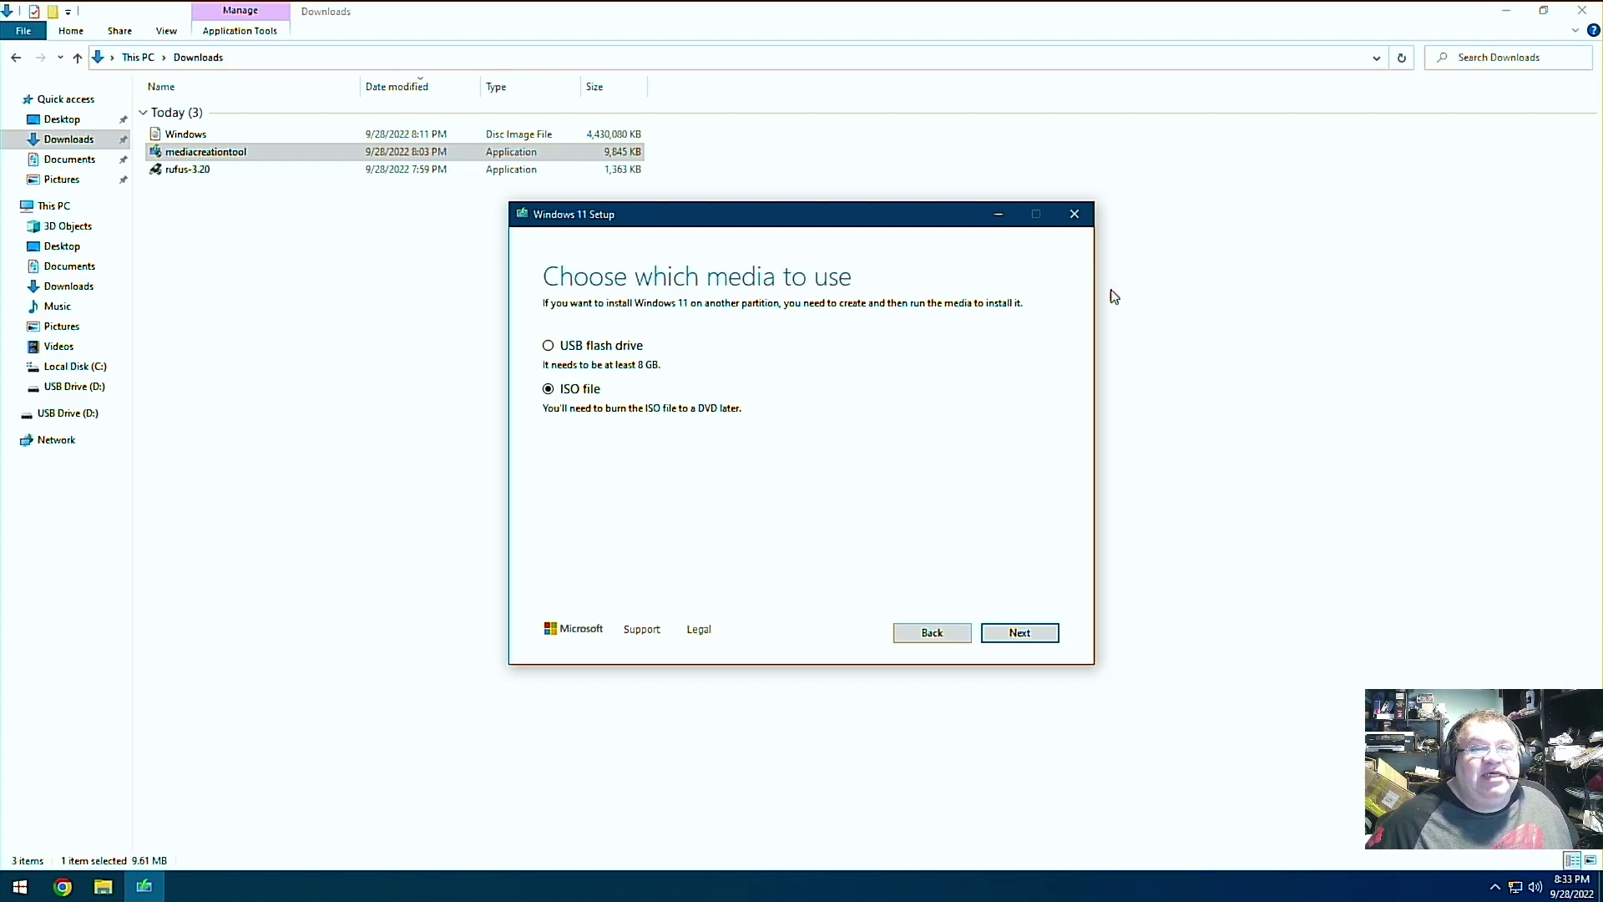
# Step: Quit the Media Creation Tool and leave the Windows ISO deselected in Downloads
pyautogui.click(1074, 214)
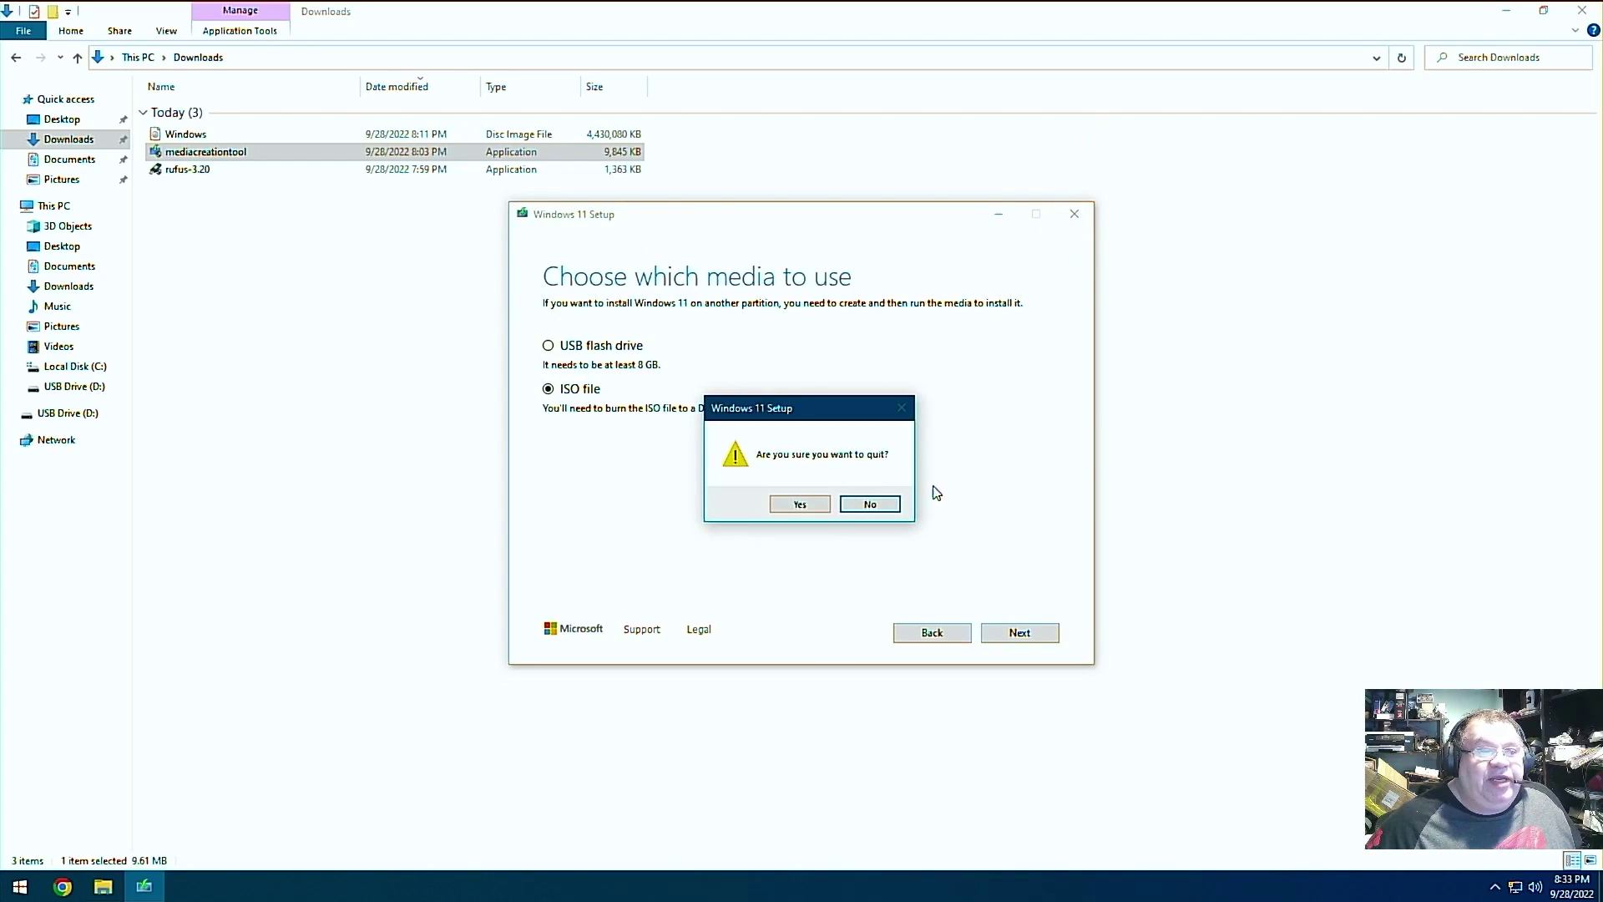
pyautogui.click(803, 505)
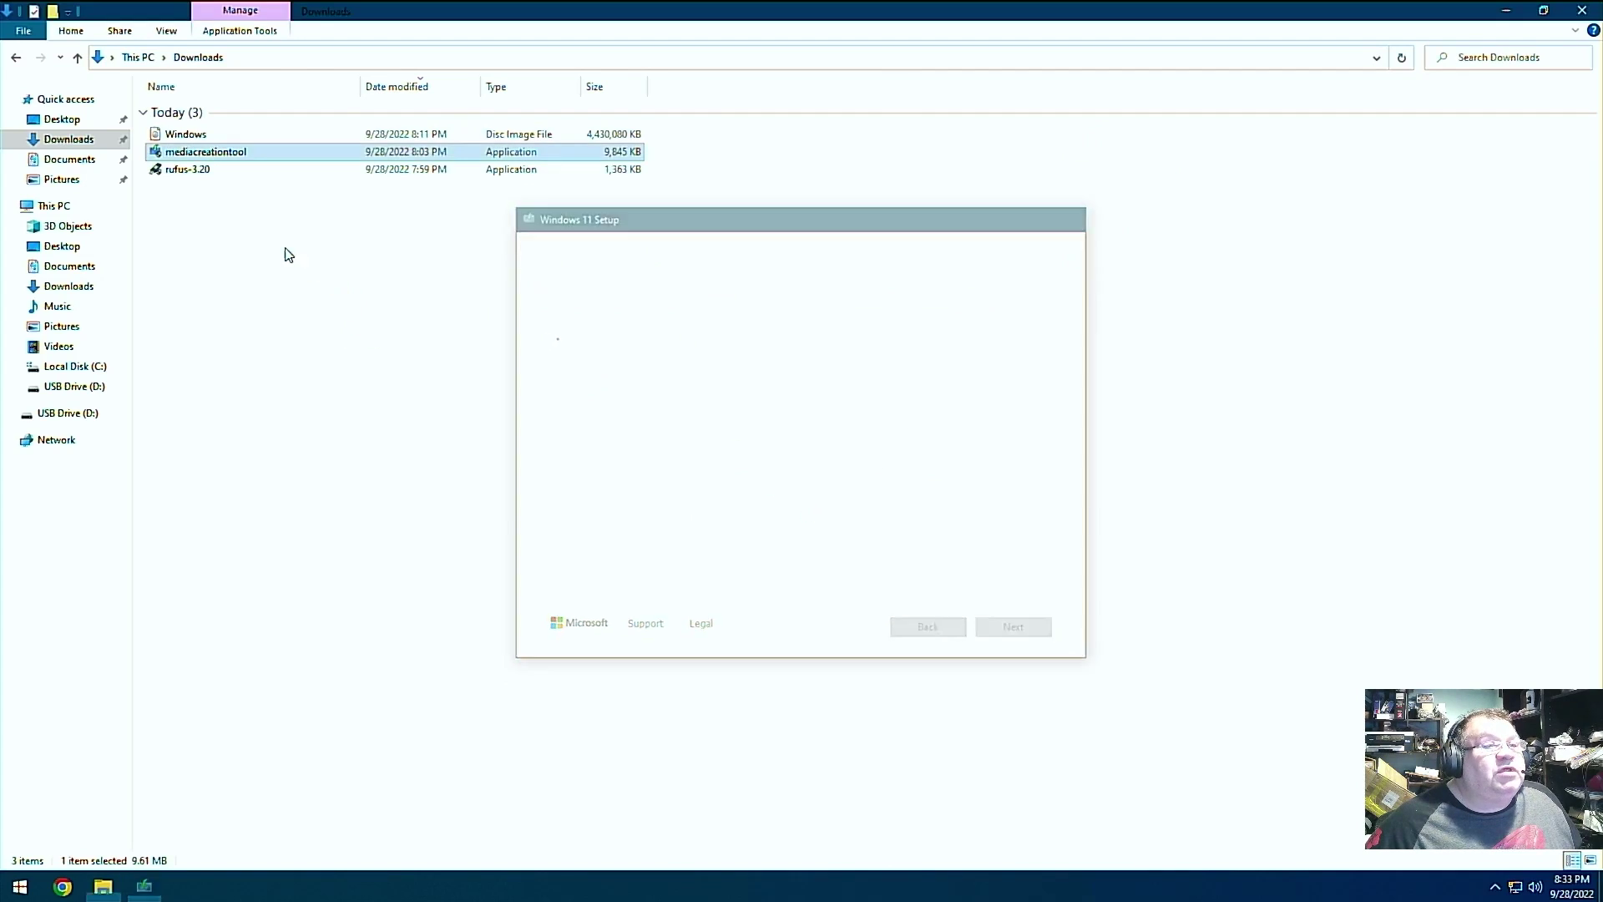
pyautogui.click(185, 135)
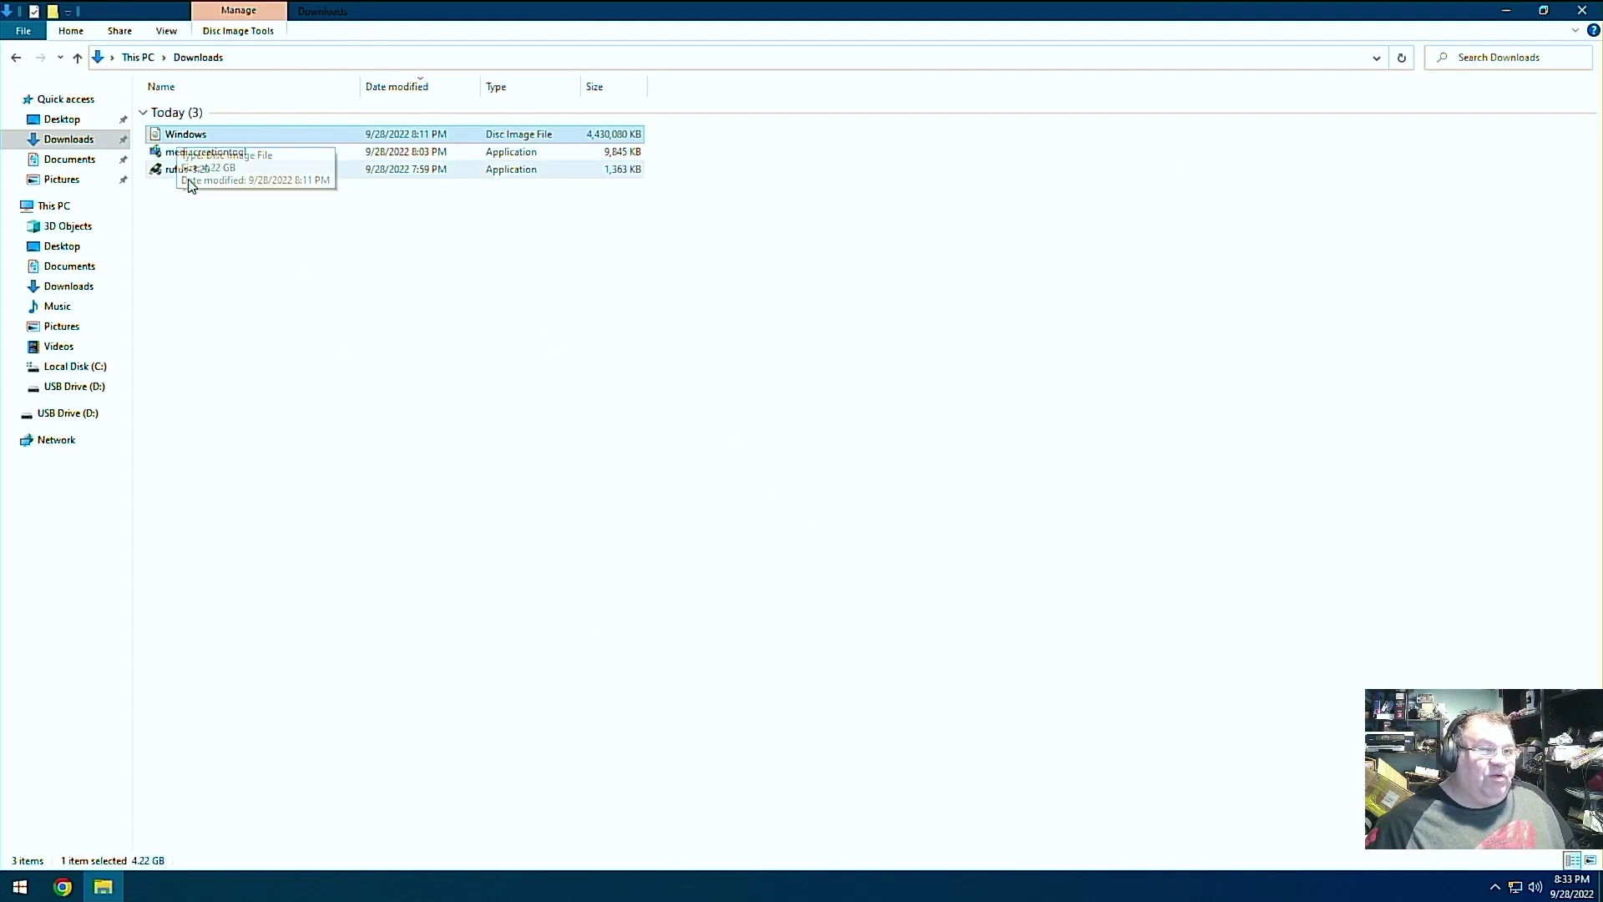
pyautogui.click(273, 351)
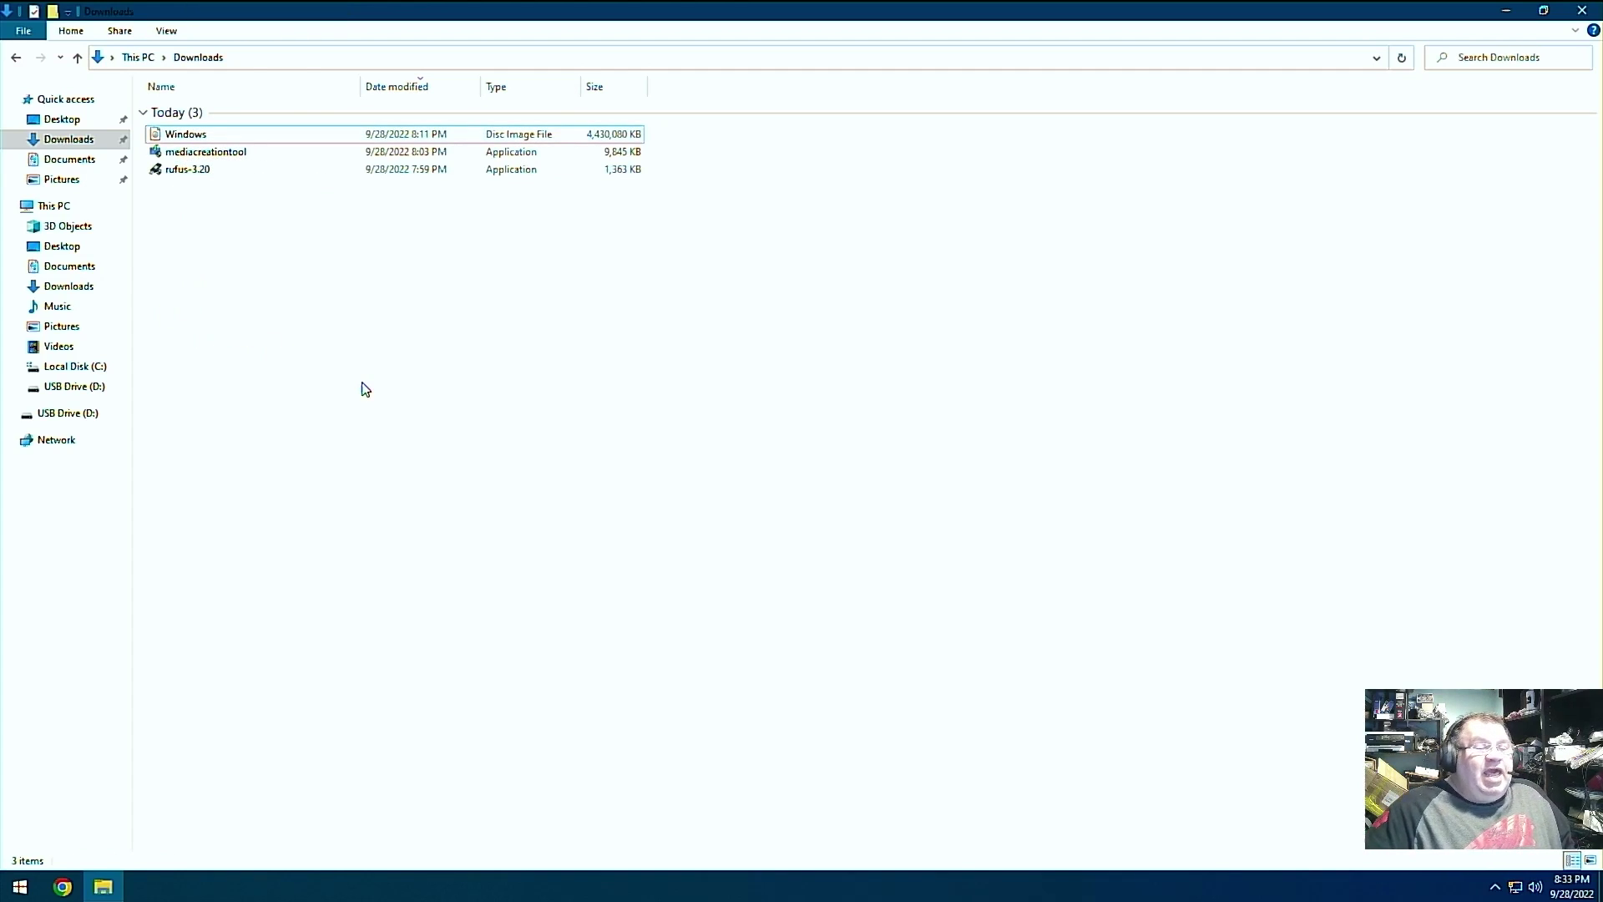
# Step: Launch rufus-3.20 from Downloads and load Windows.iso as the boot image
pyautogui.doubleClick(180, 174)
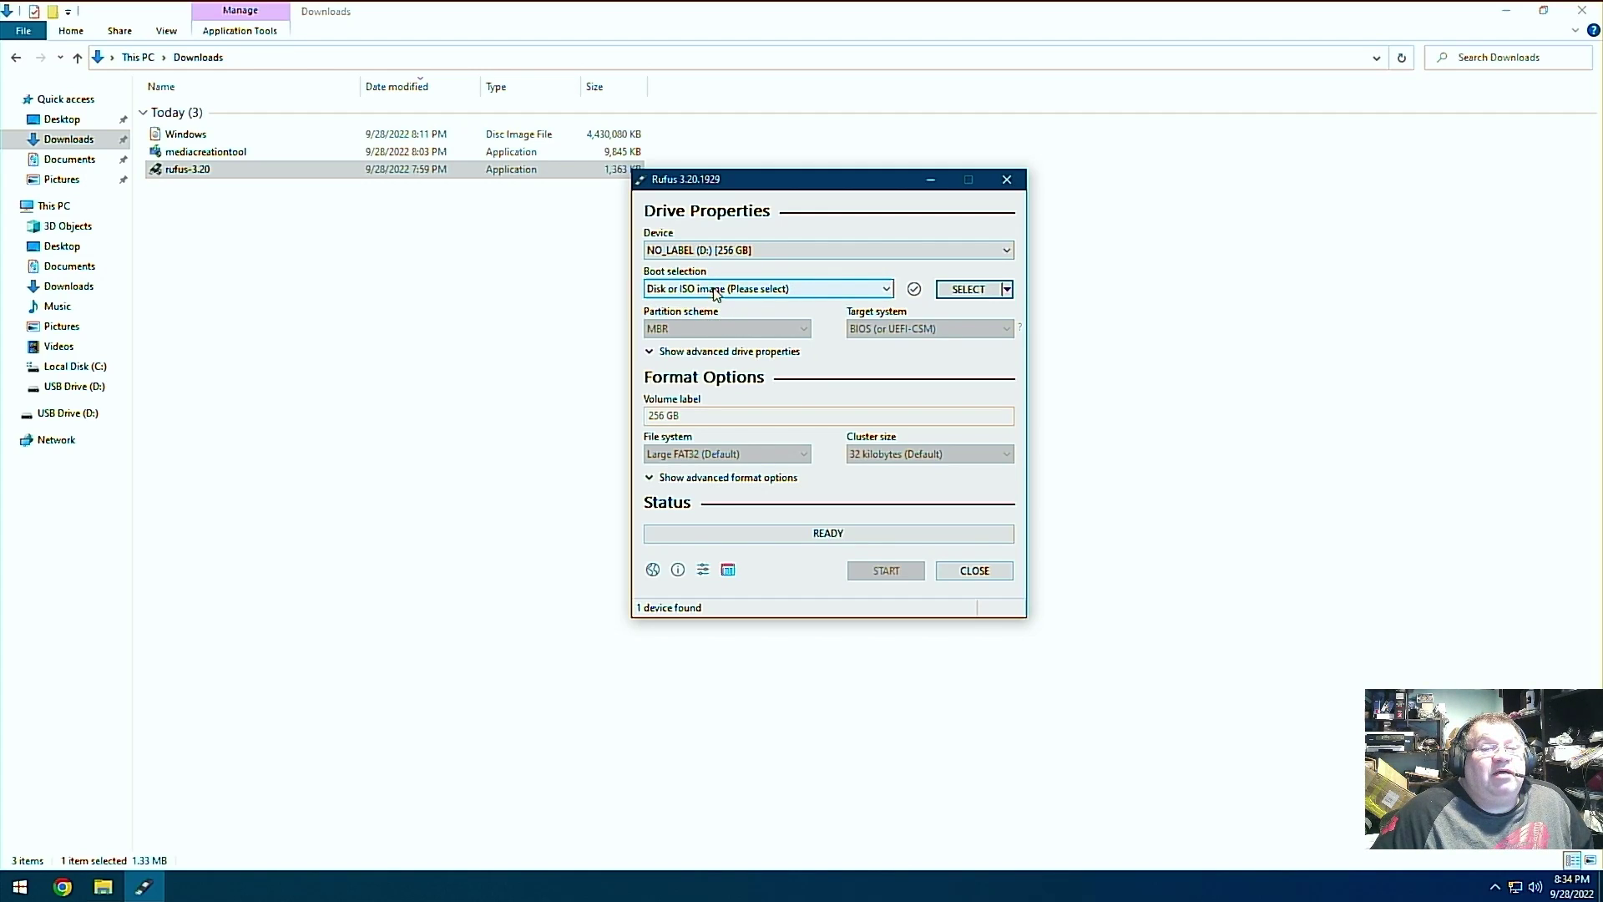
pyautogui.click(968, 289)
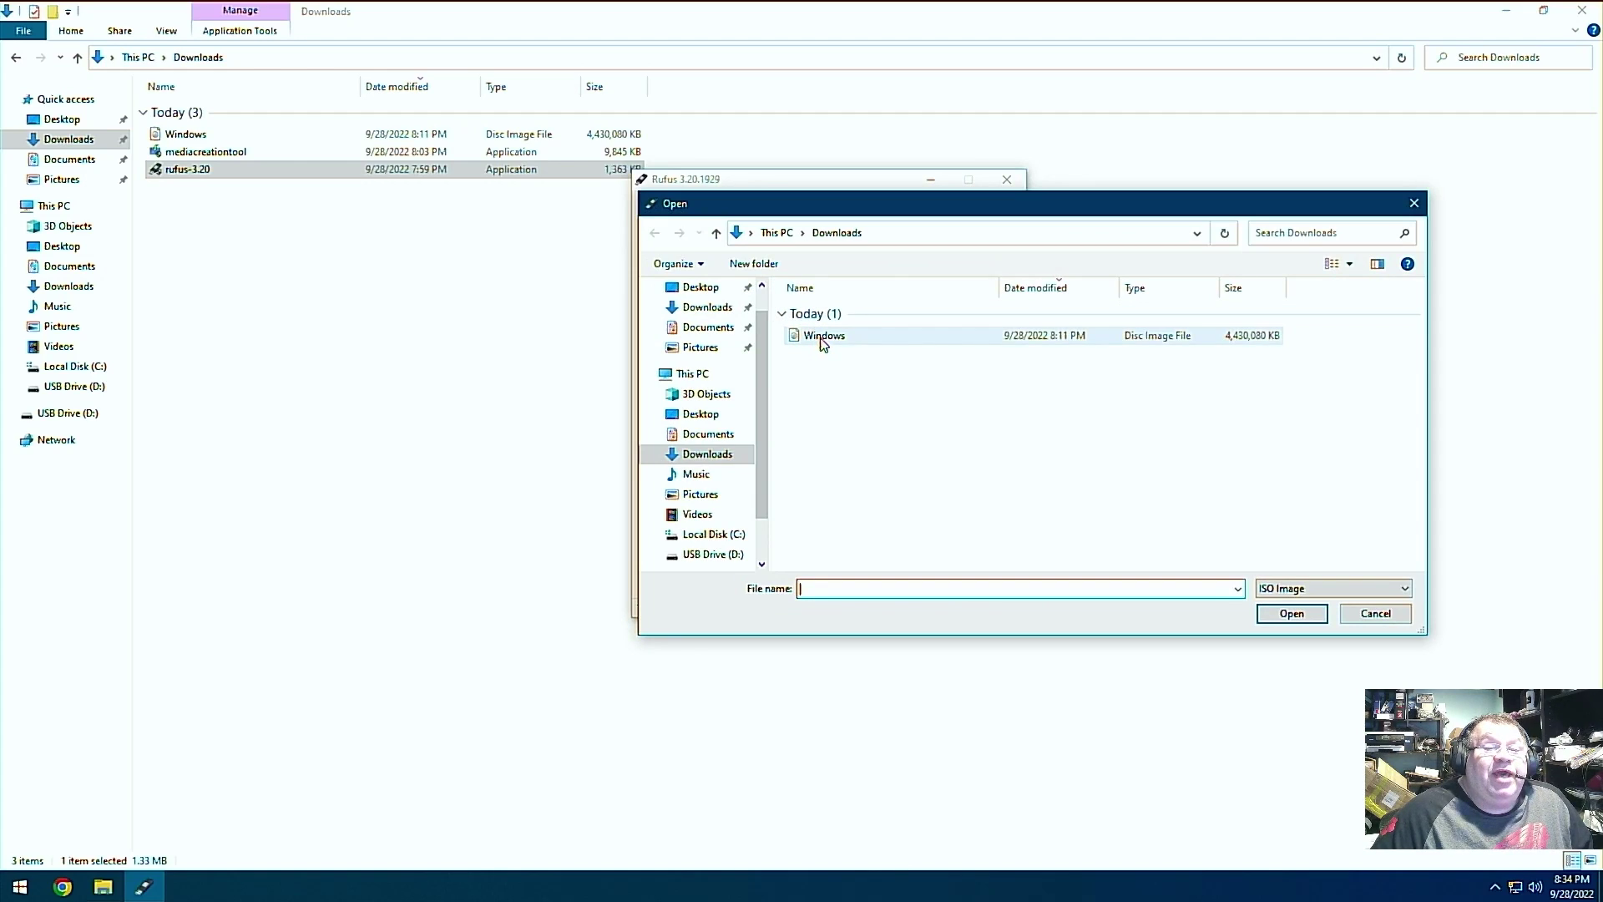
pyautogui.click(824, 338)
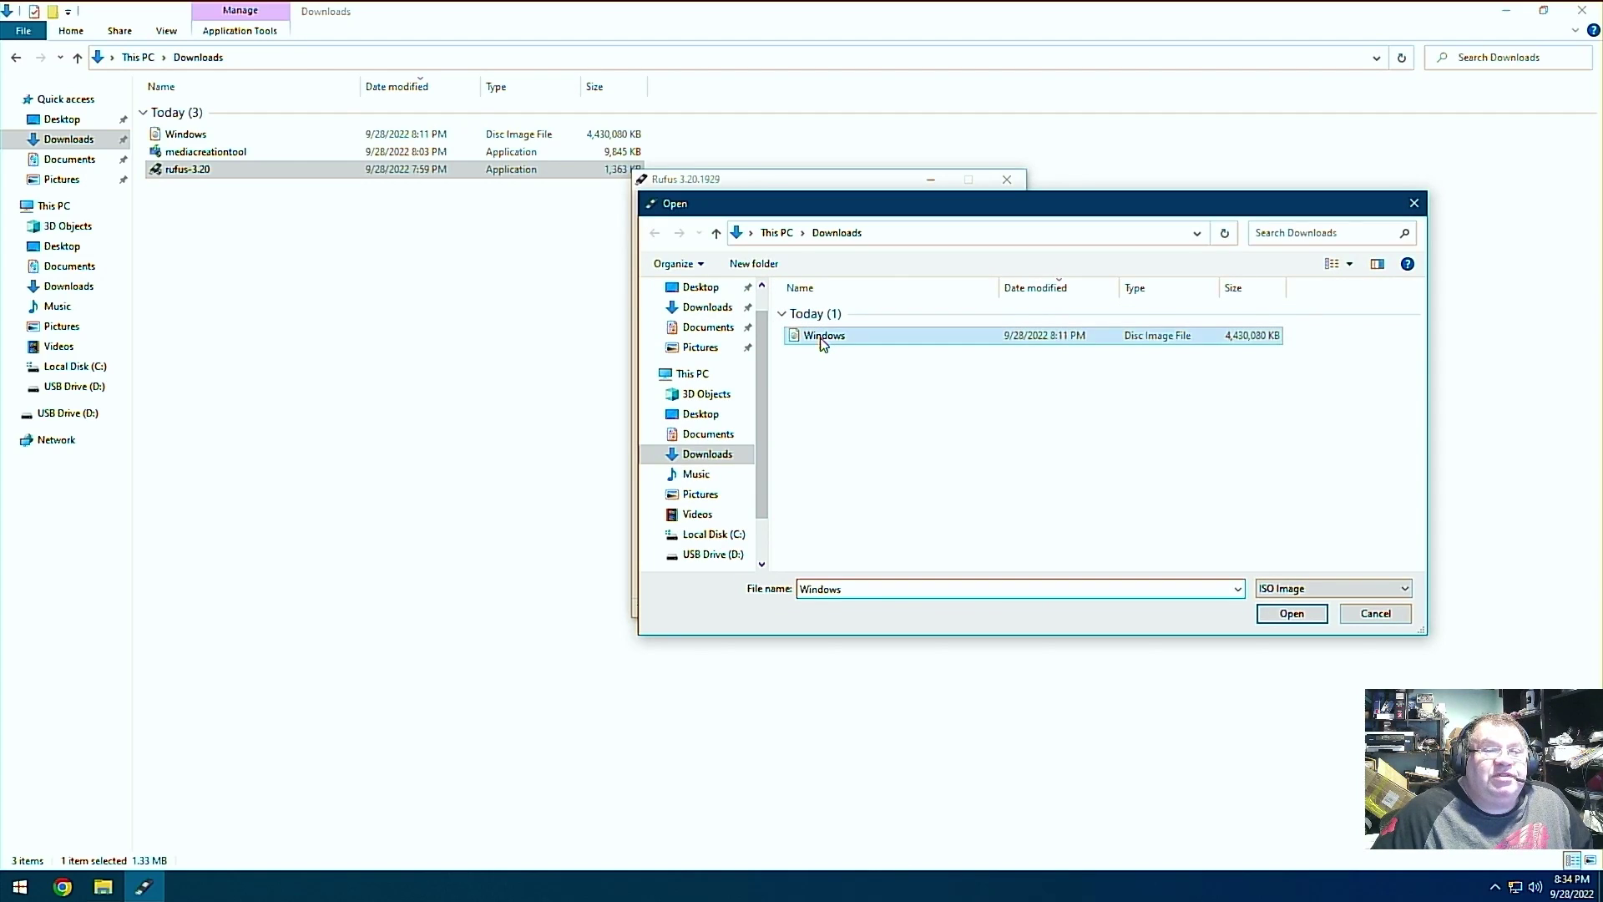
pyautogui.click(1291, 614)
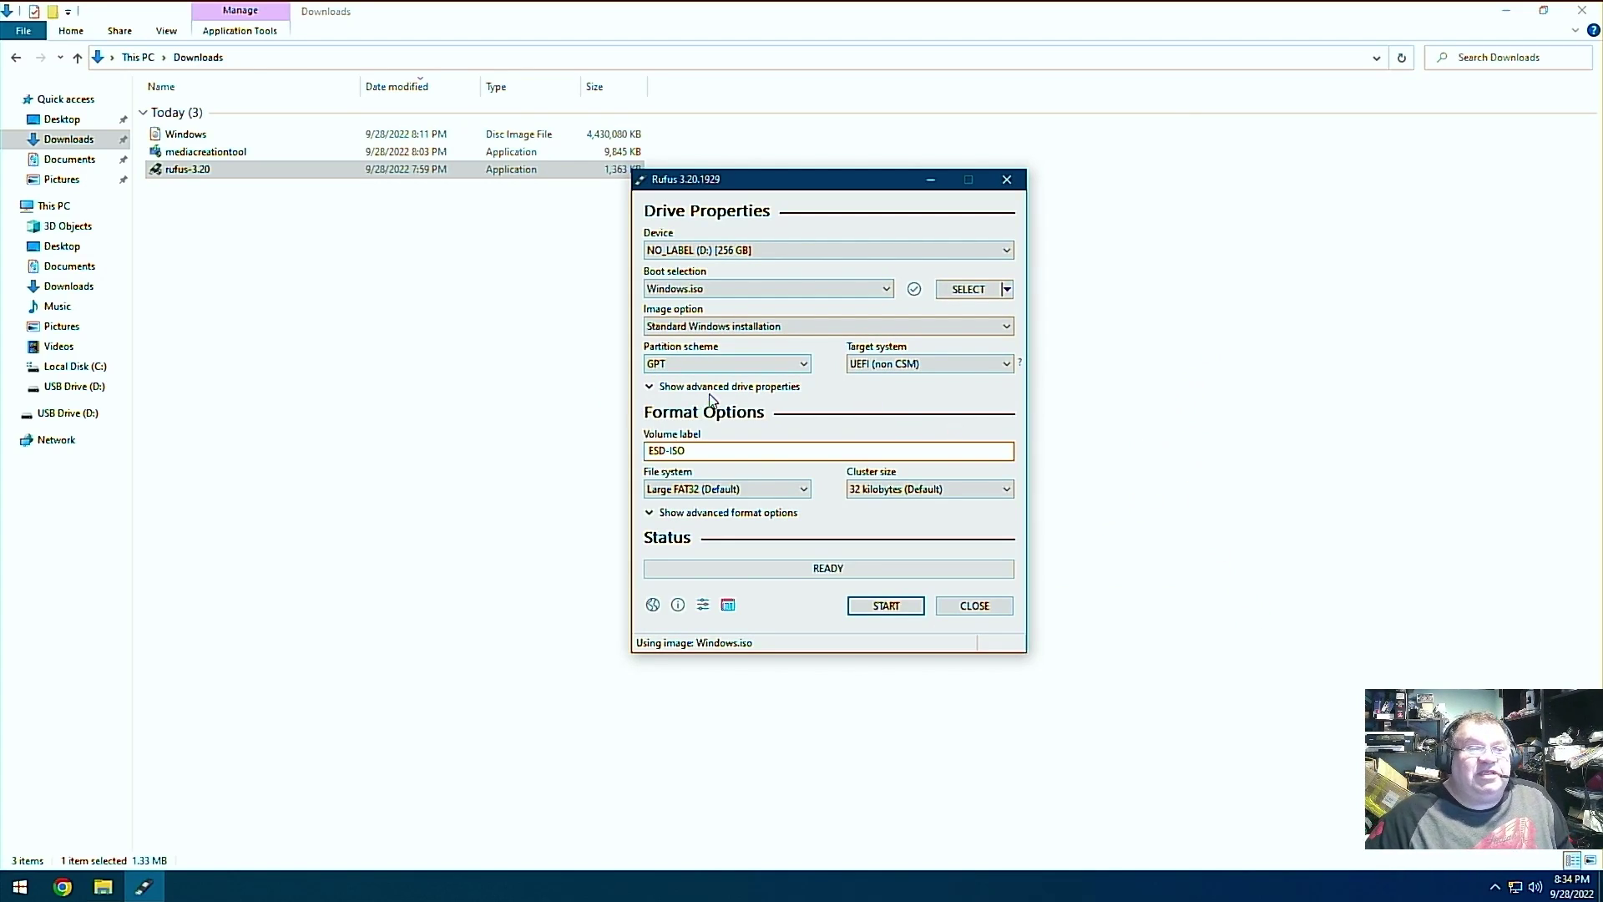
# Step: Keep Standard Windows installation and, after briefly trying MBR, set the partition scheme back to GPT
pyautogui.click(823, 327)
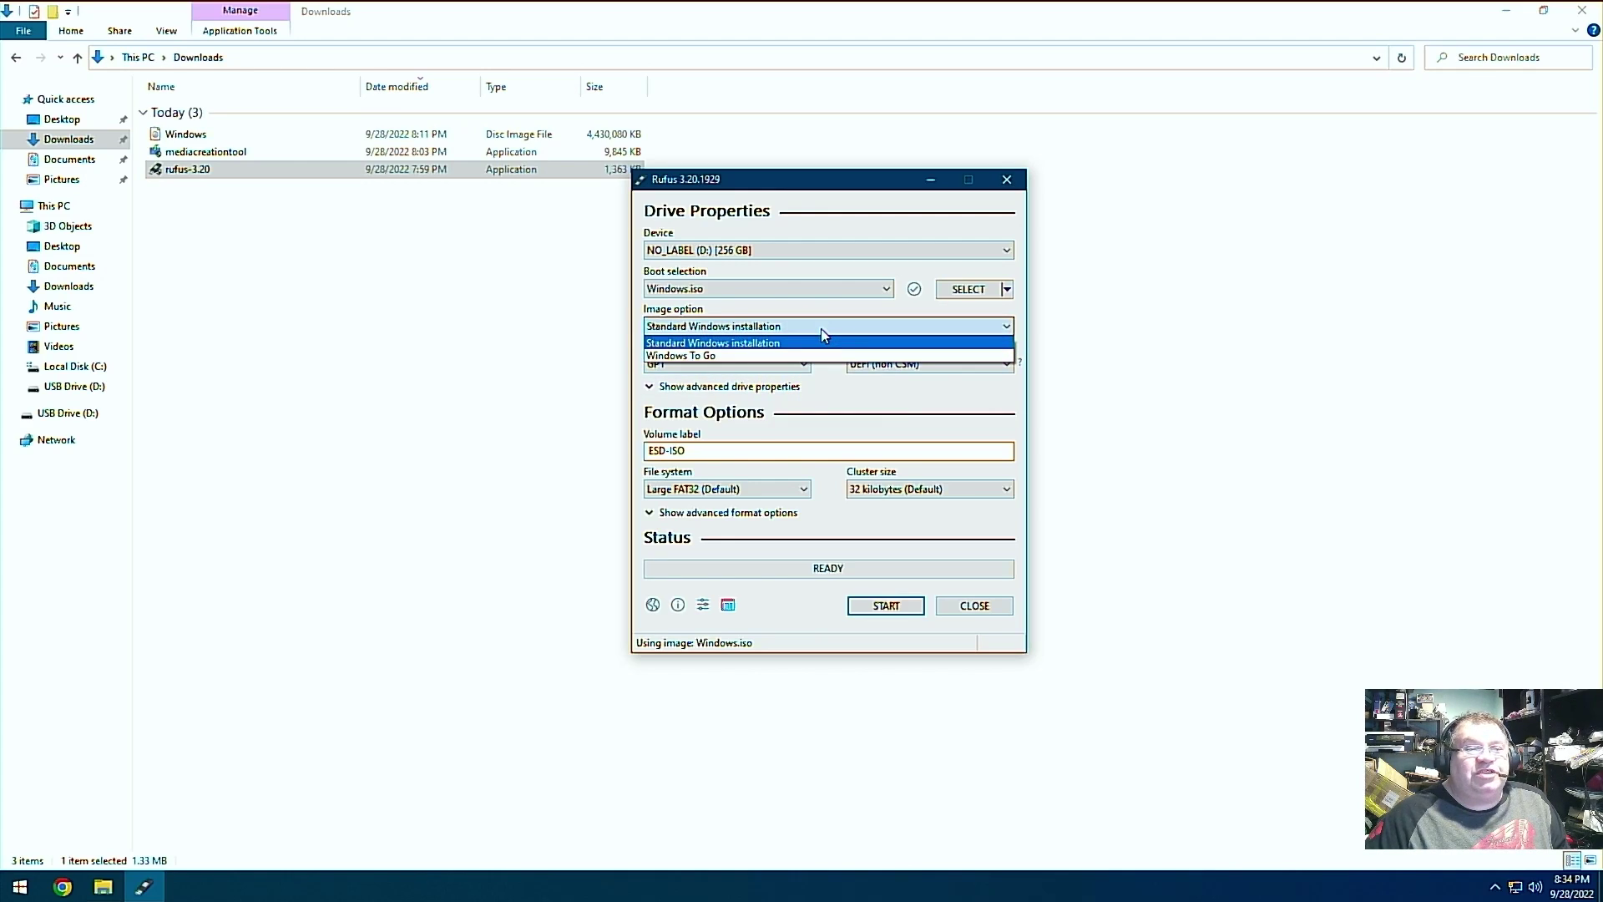
pyautogui.click(823, 331)
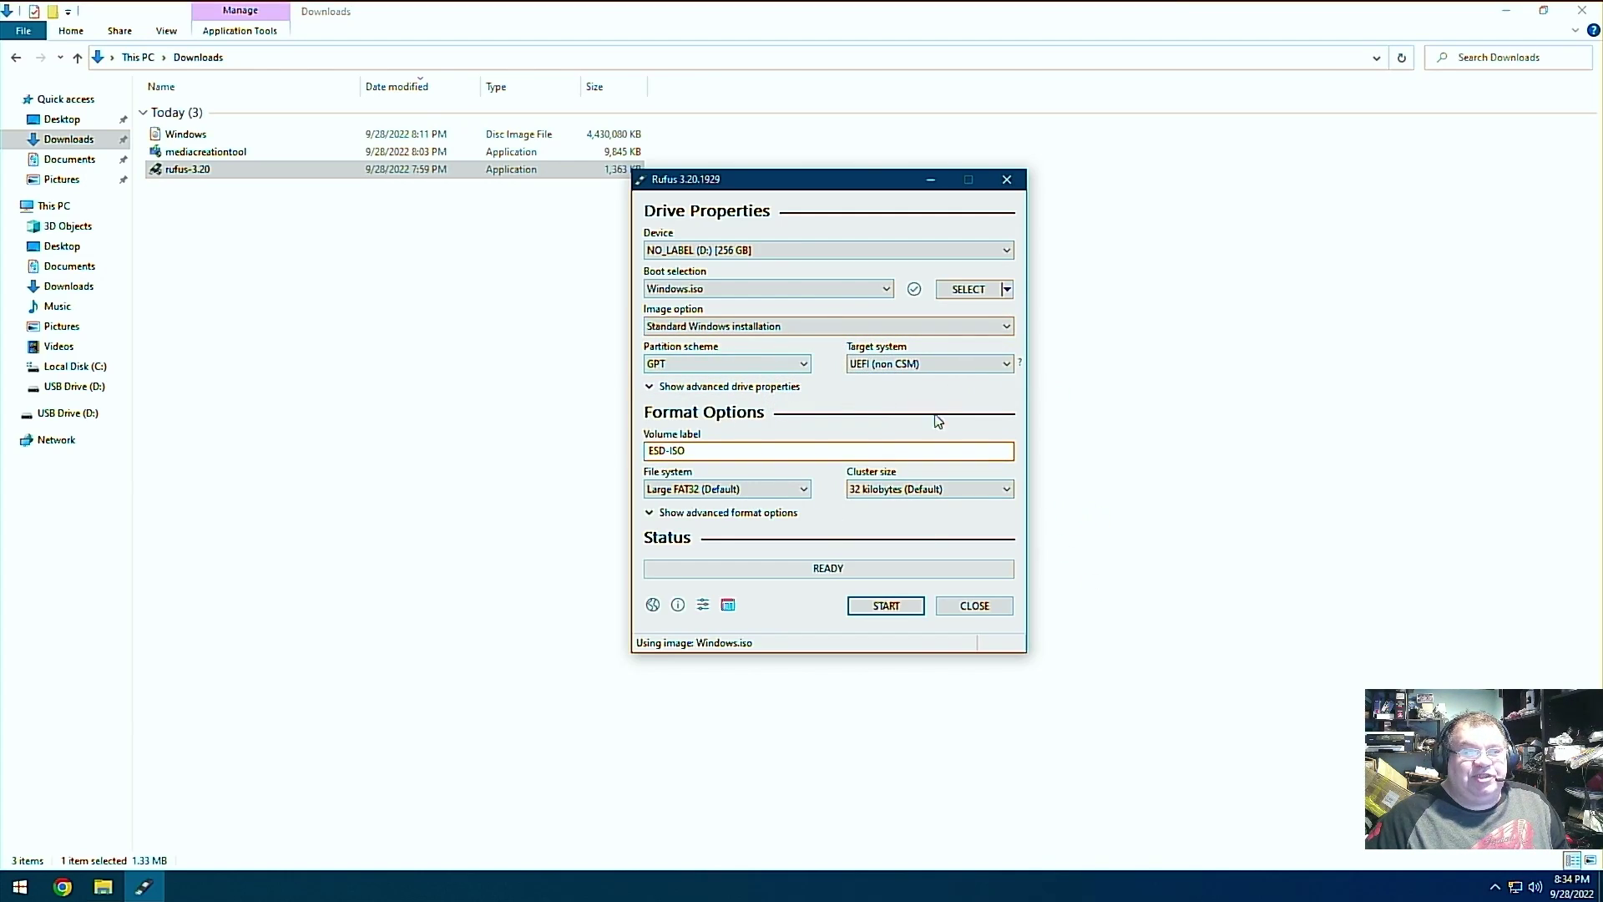
pyautogui.click(792, 367)
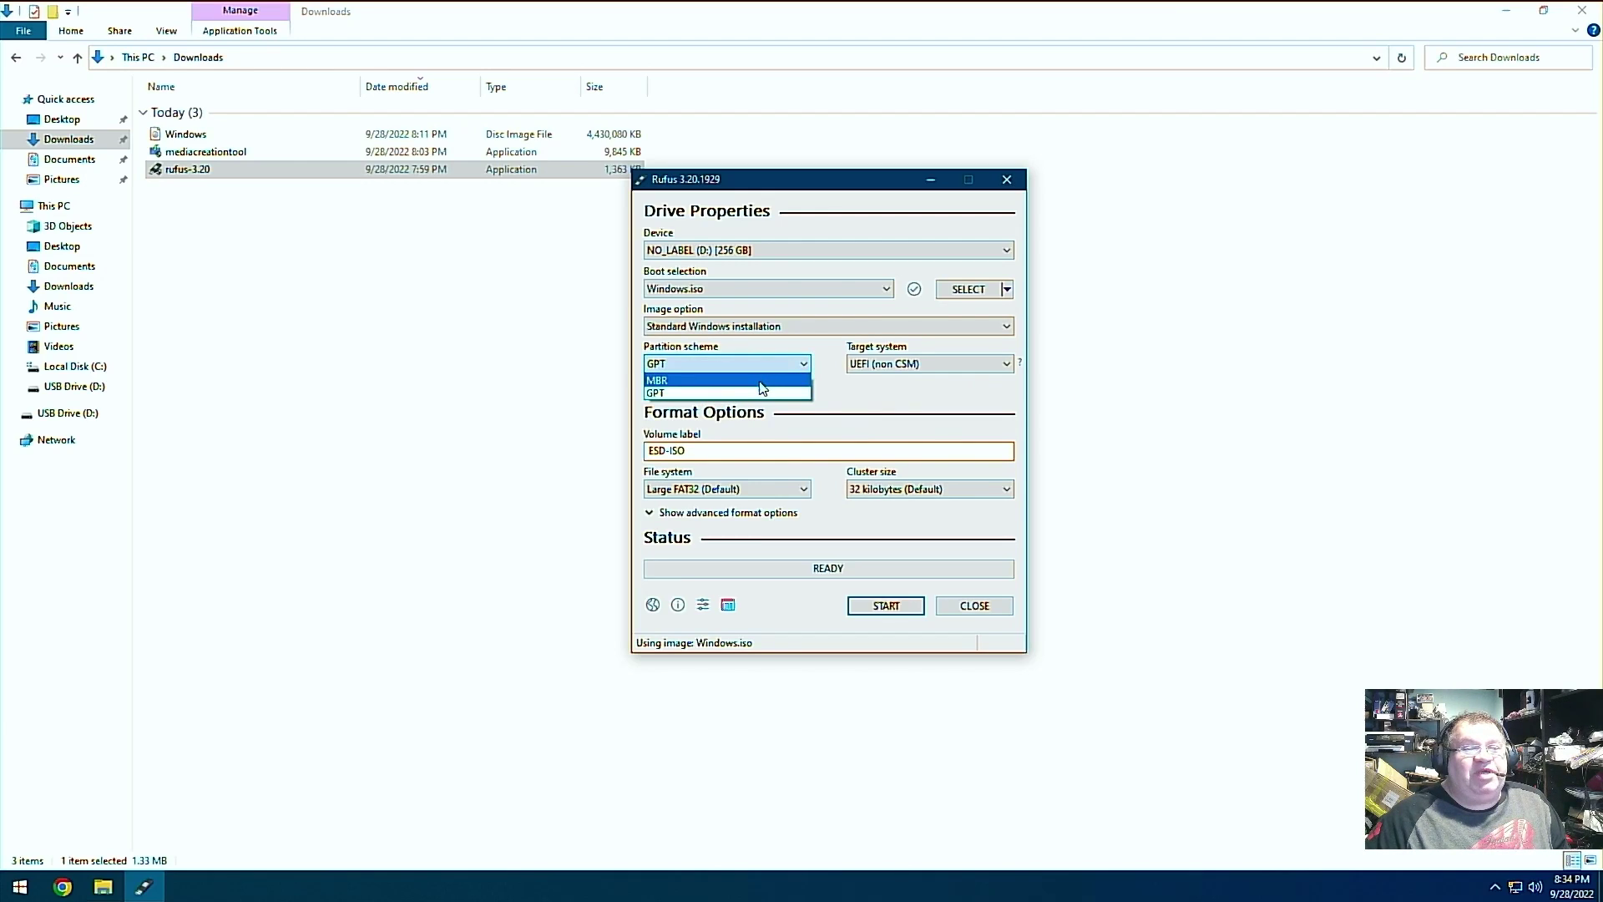
pyautogui.click(760, 383)
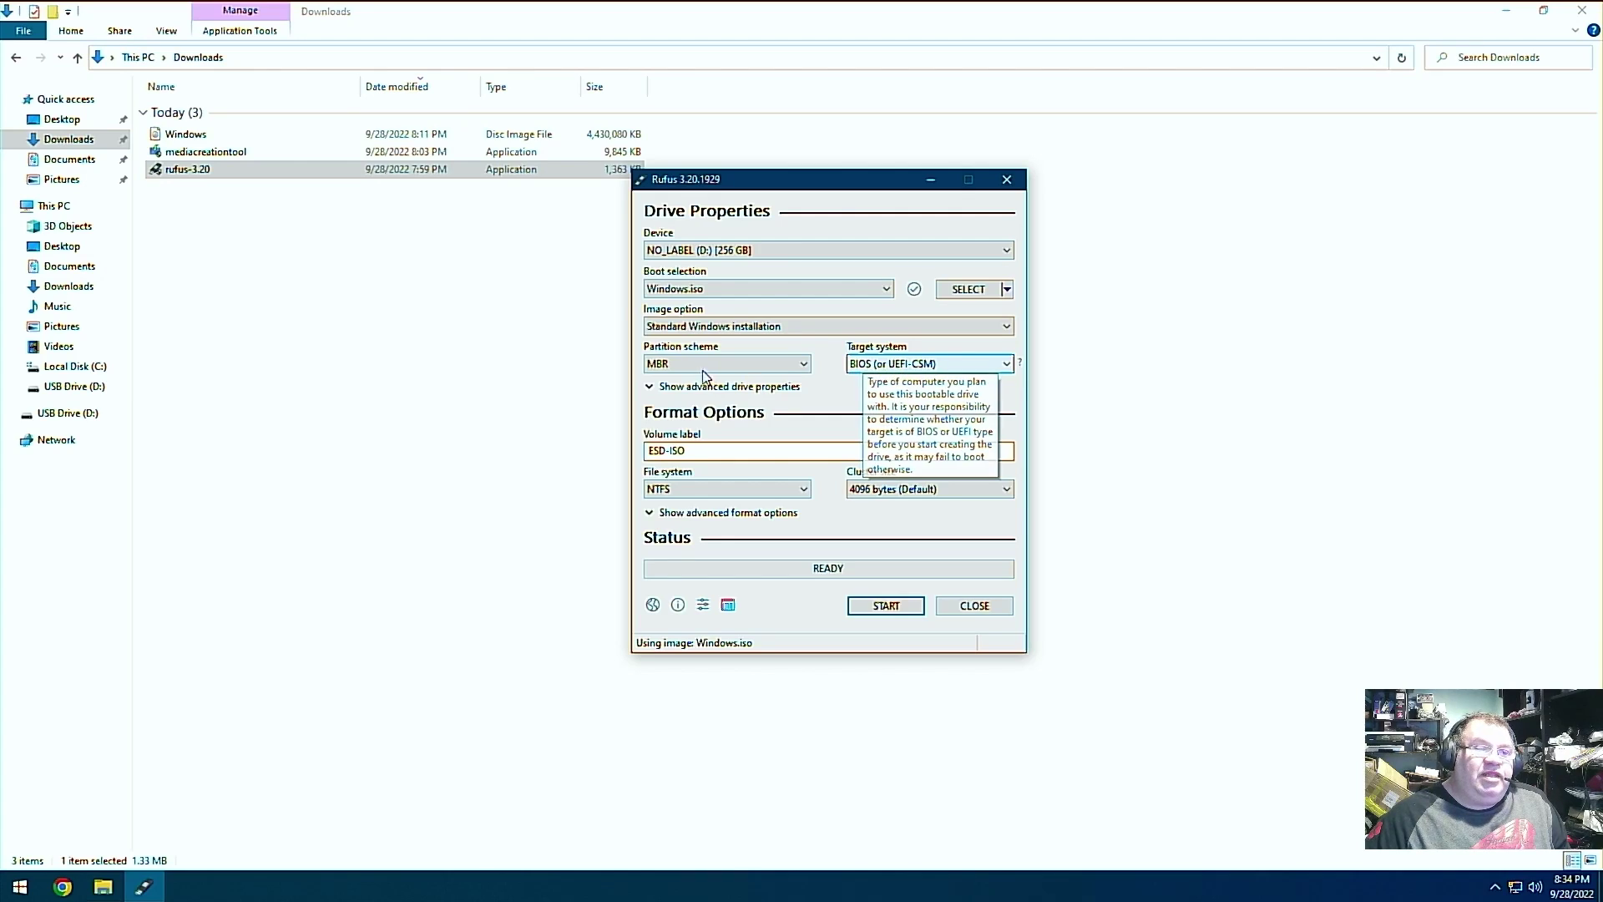
pyautogui.click(802, 365)
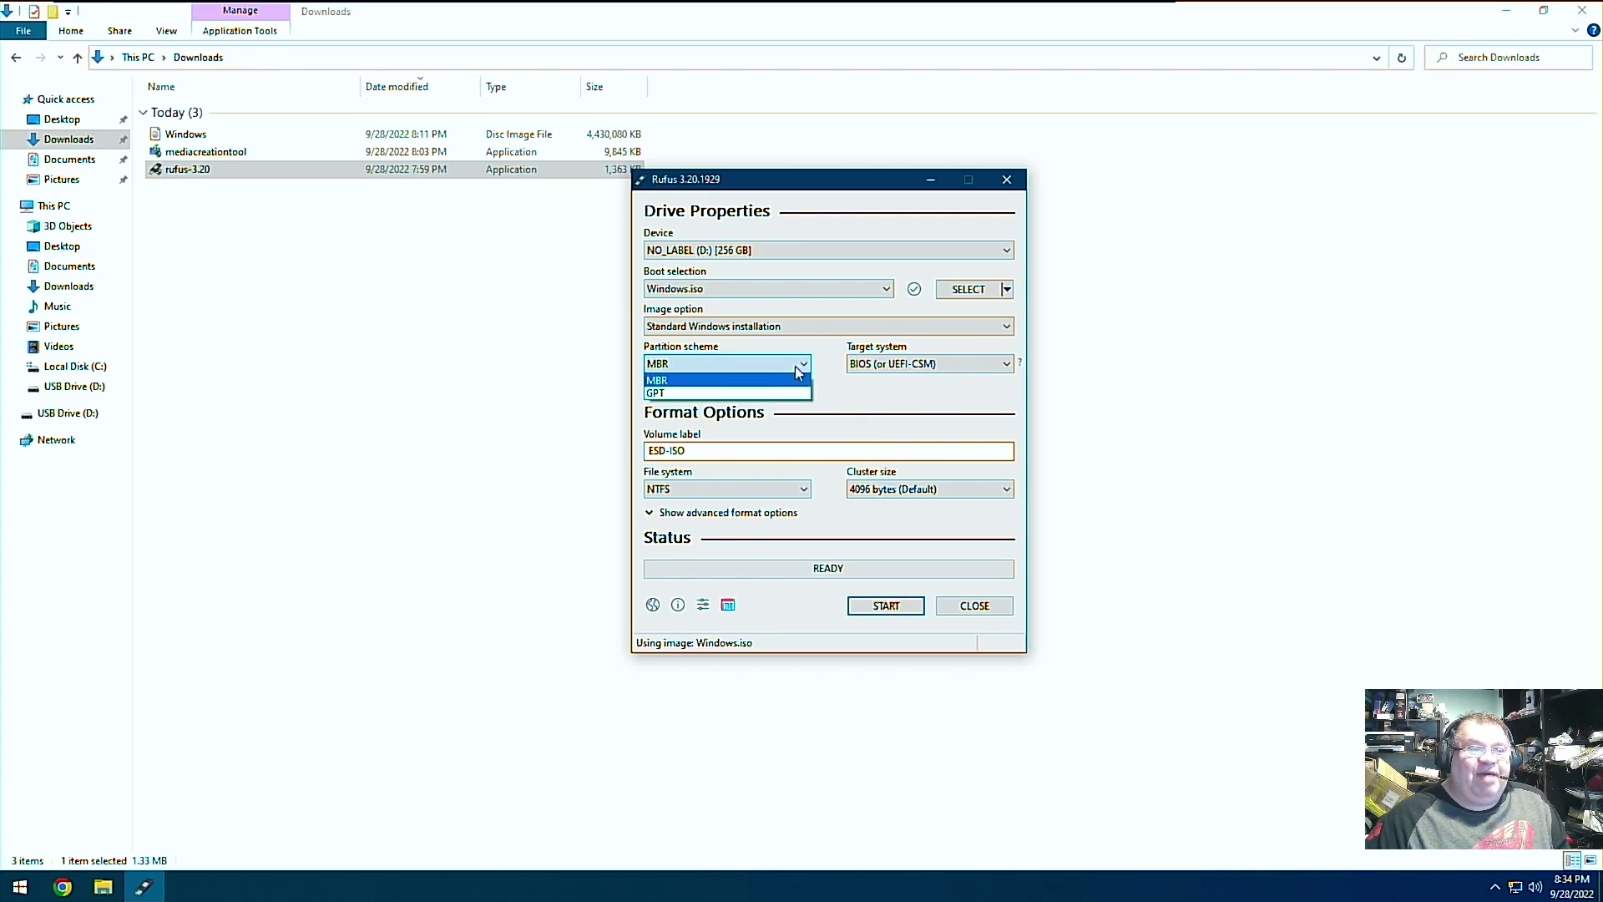
pyautogui.click(753, 393)
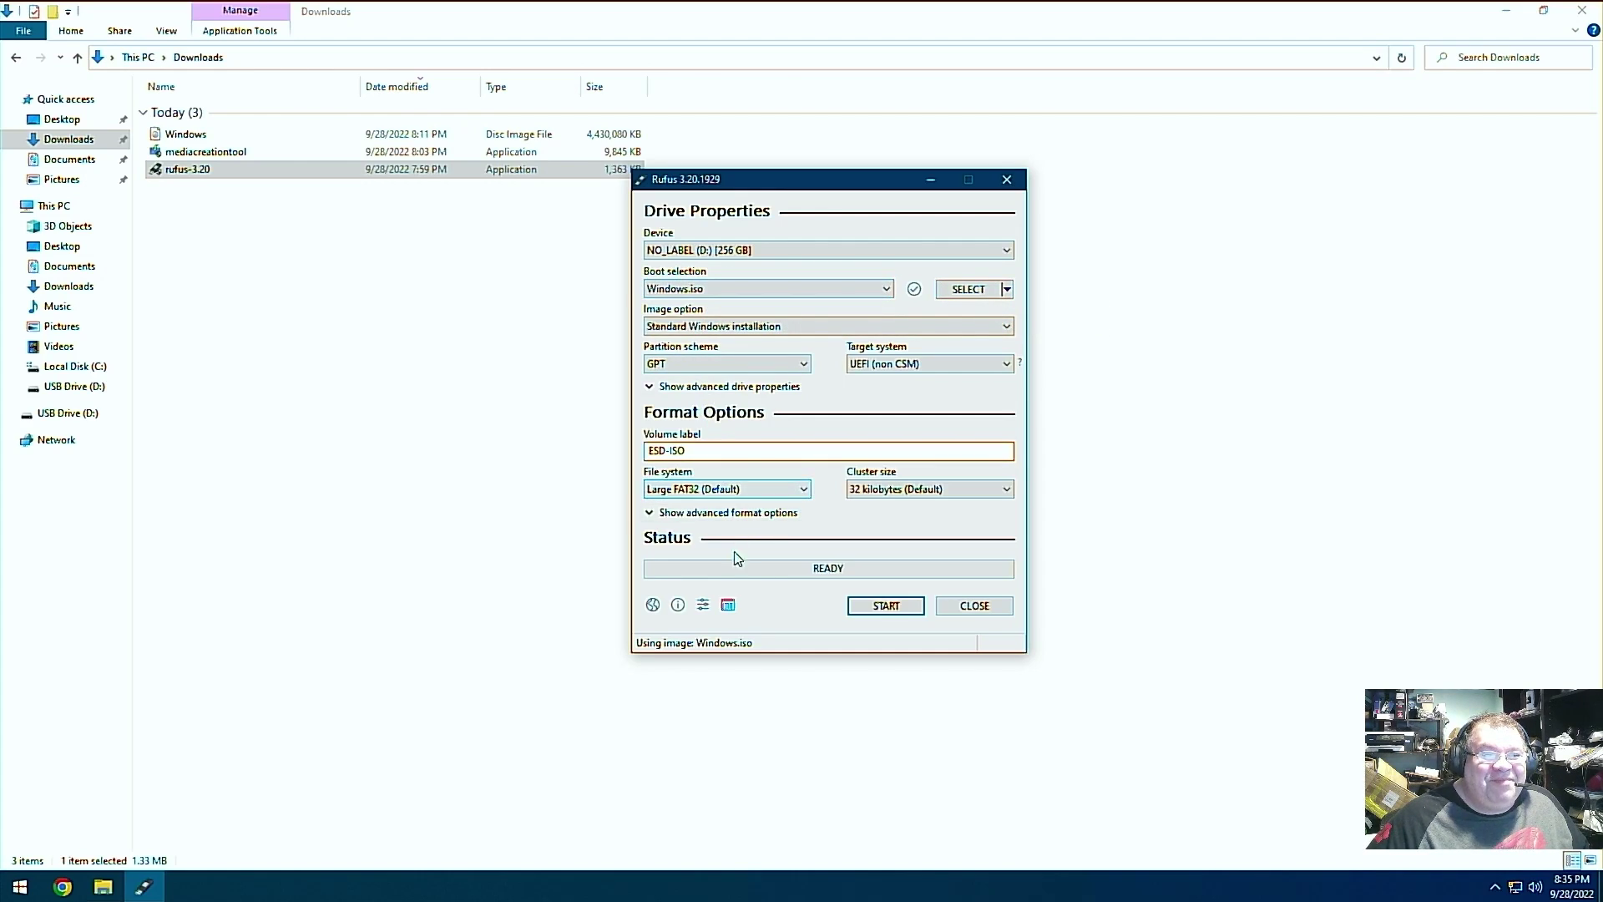
# Step: Write Windows.iso to the USB without RAM, Secure Boot, TPM 2.0 and online-account requirements, confirming the wipe
pyautogui.click(874, 616)
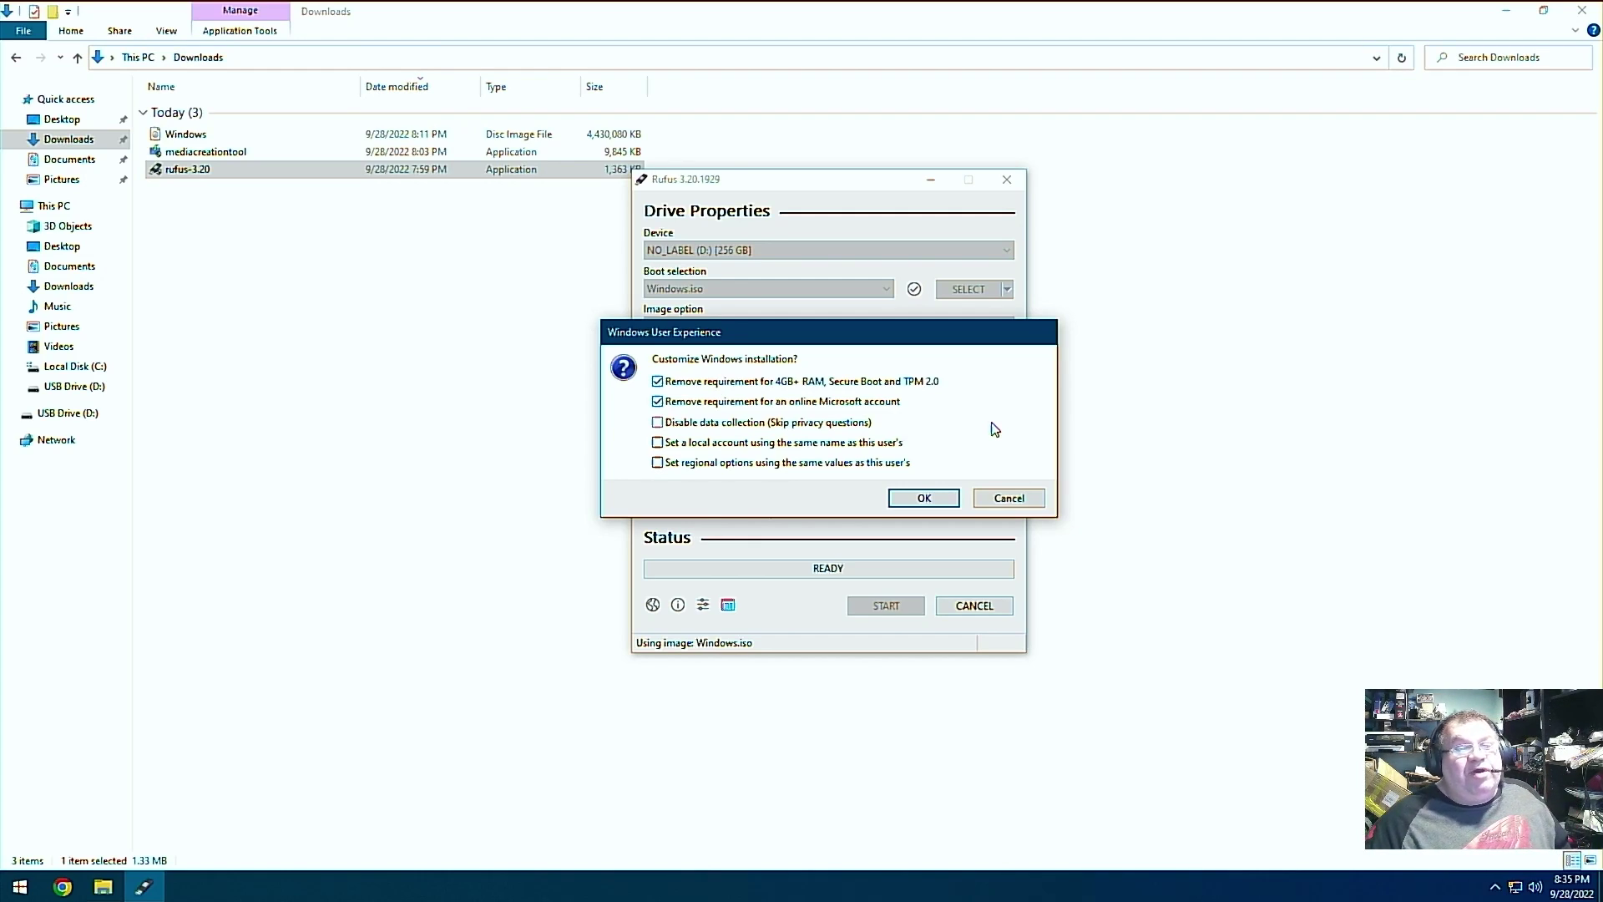
pyautogui.click(921, 499)
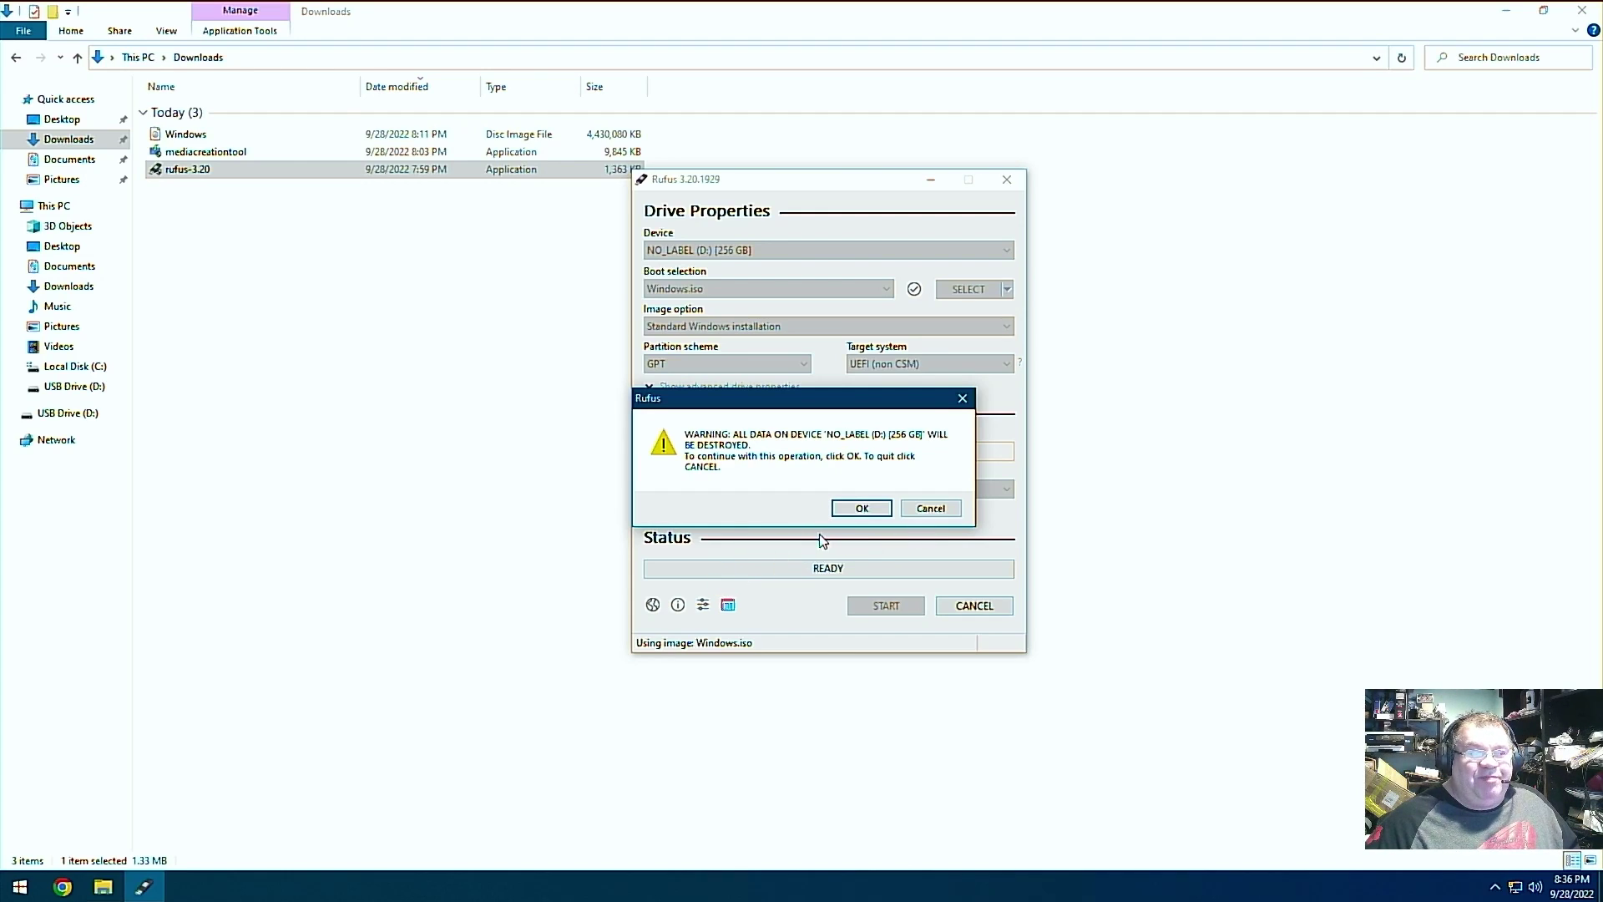
pyautogui.click(860, 510)
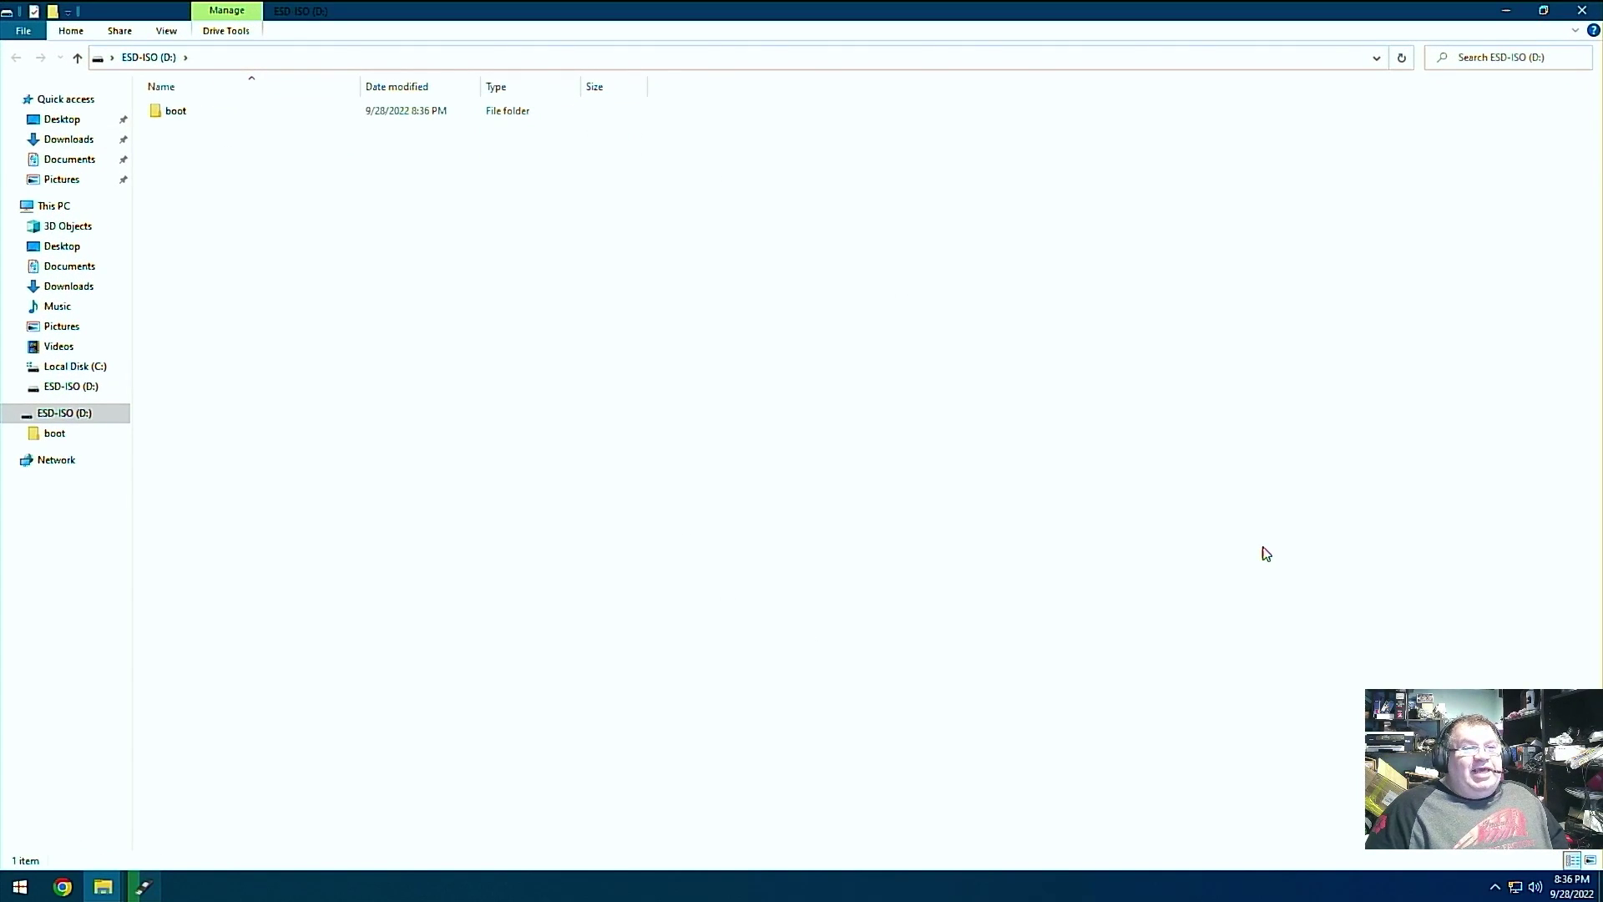
# Step: Close the ESD-ISO (D:) Explorer window while Rufus keeps copying the ISO files
pyautogui.click(1582, 10)
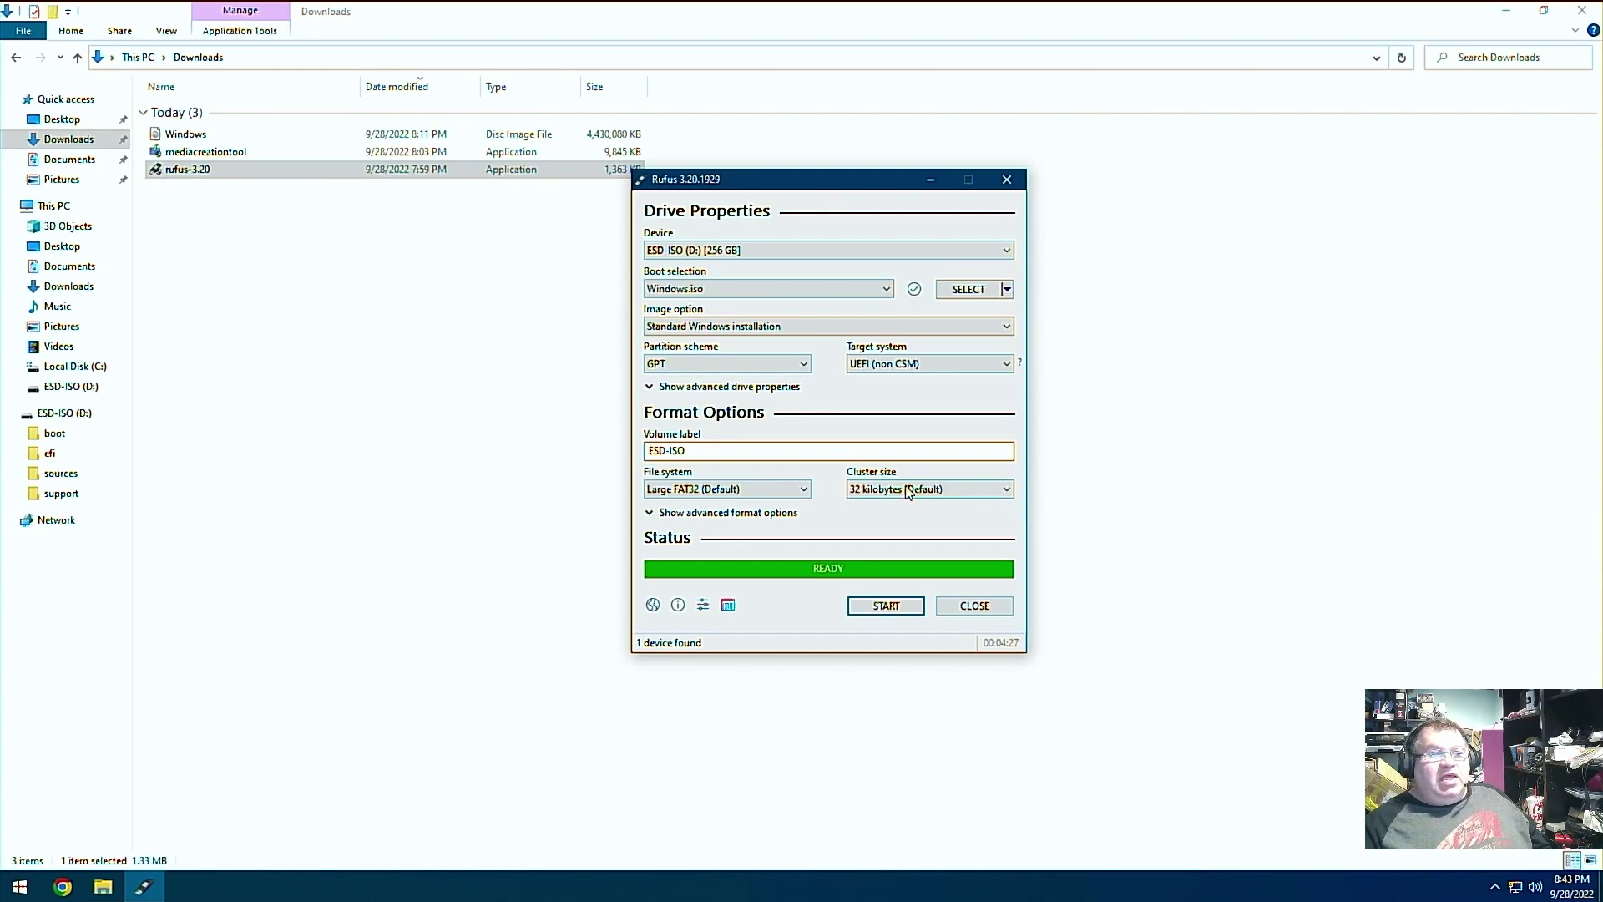
# Step: Close Rufus and run setup from the ESD-ISO (D:) drive, then close Explorer
pyautogui.click(971, 608)
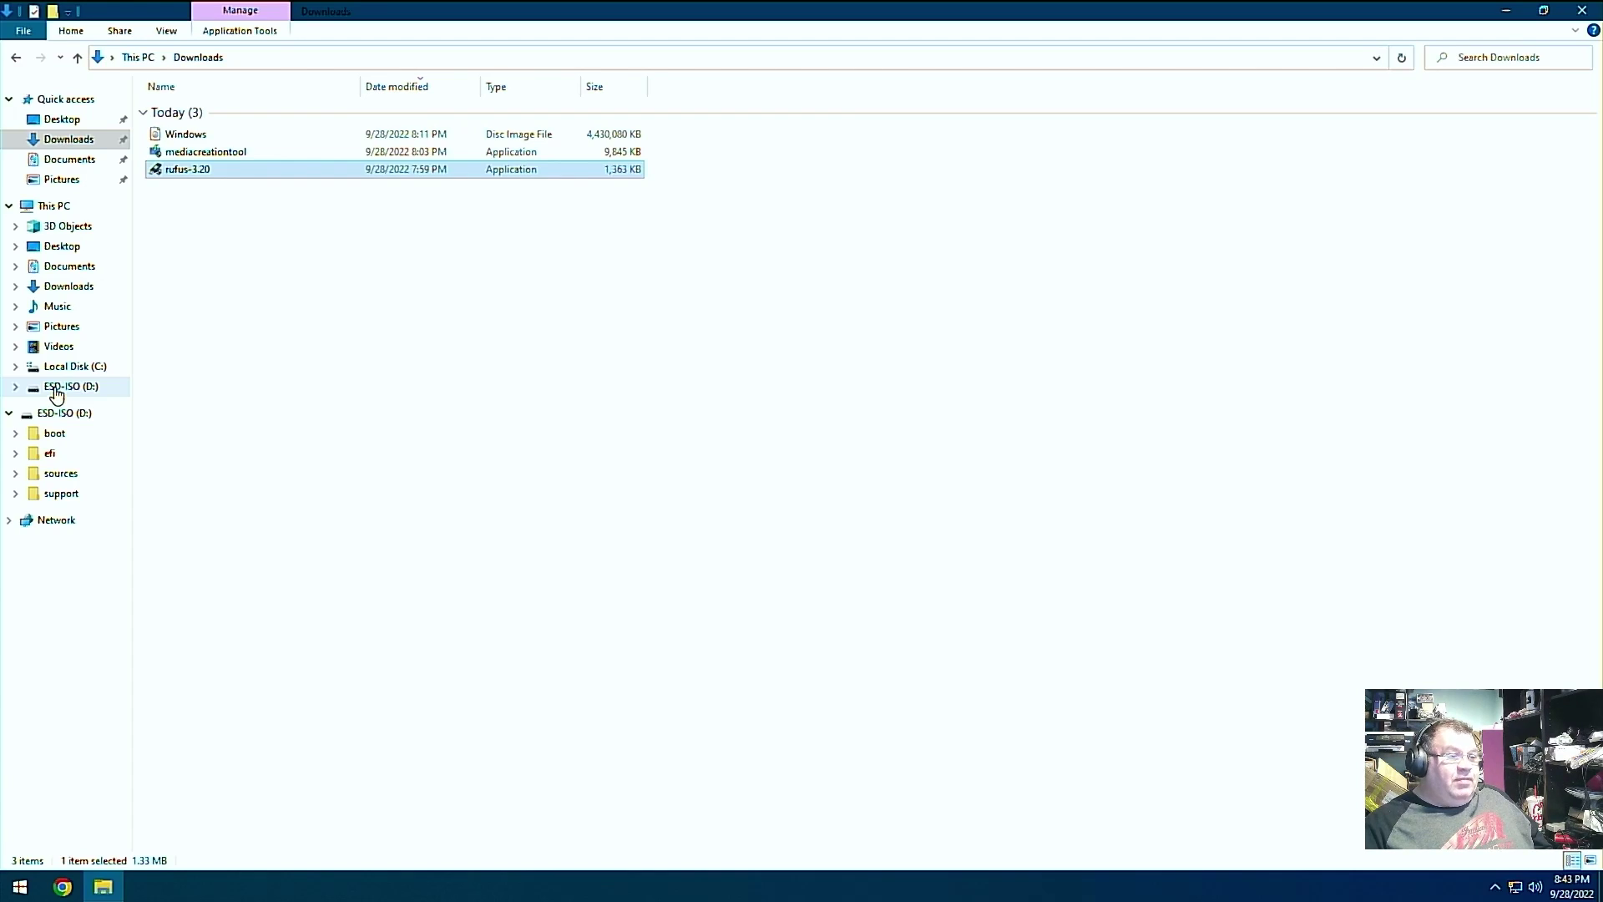
pyautogui.click(57, 391)
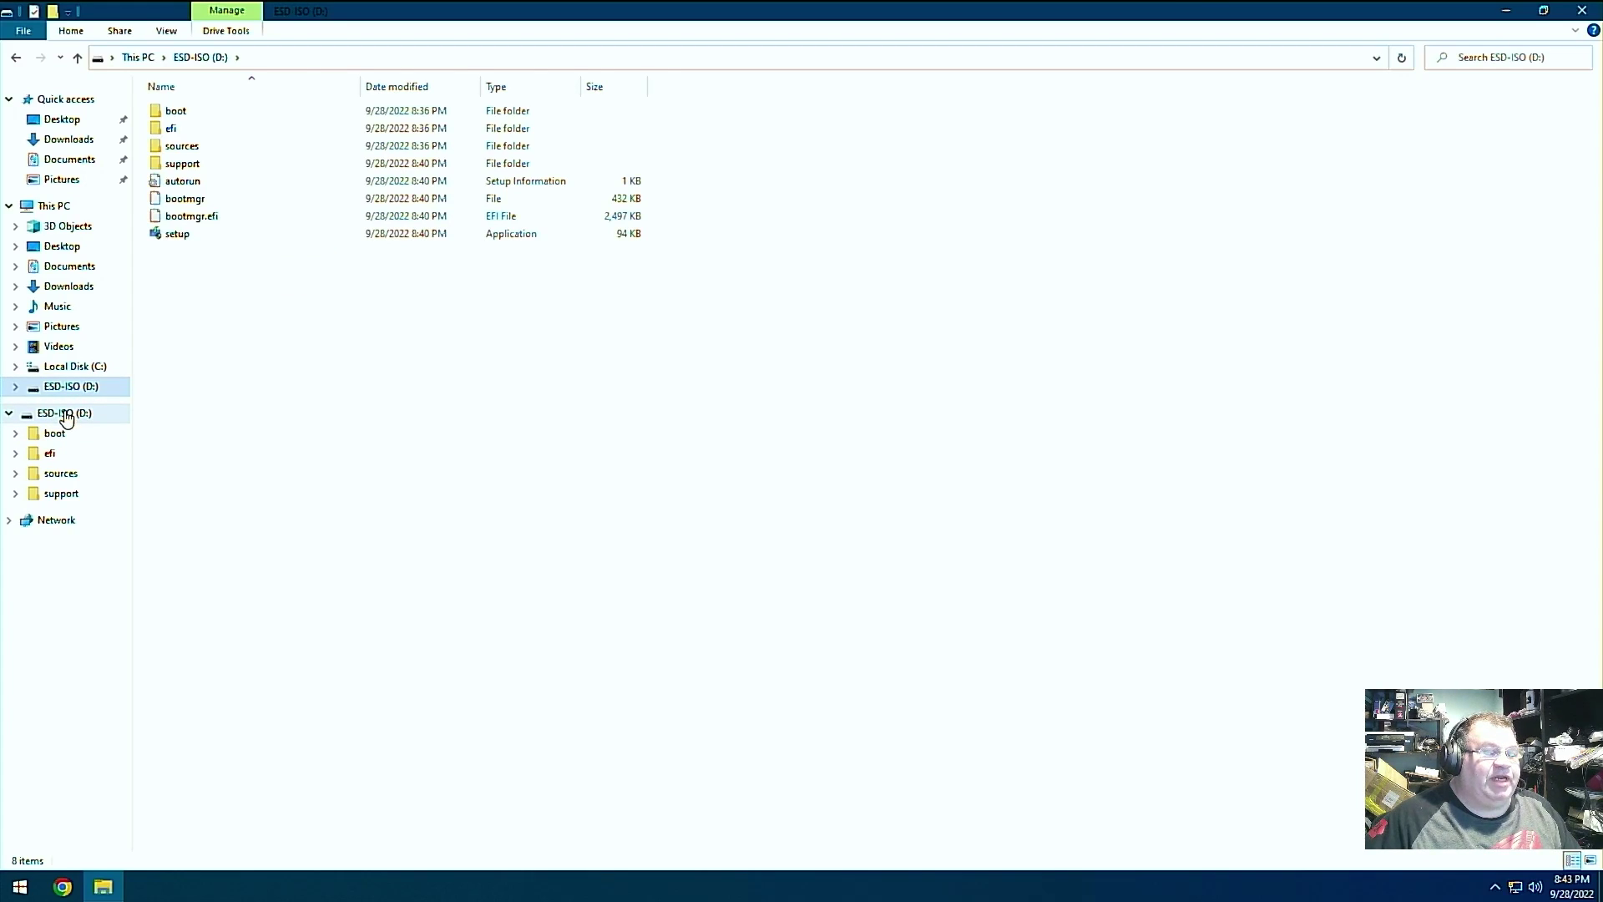
pyautogui.click(177, 237)
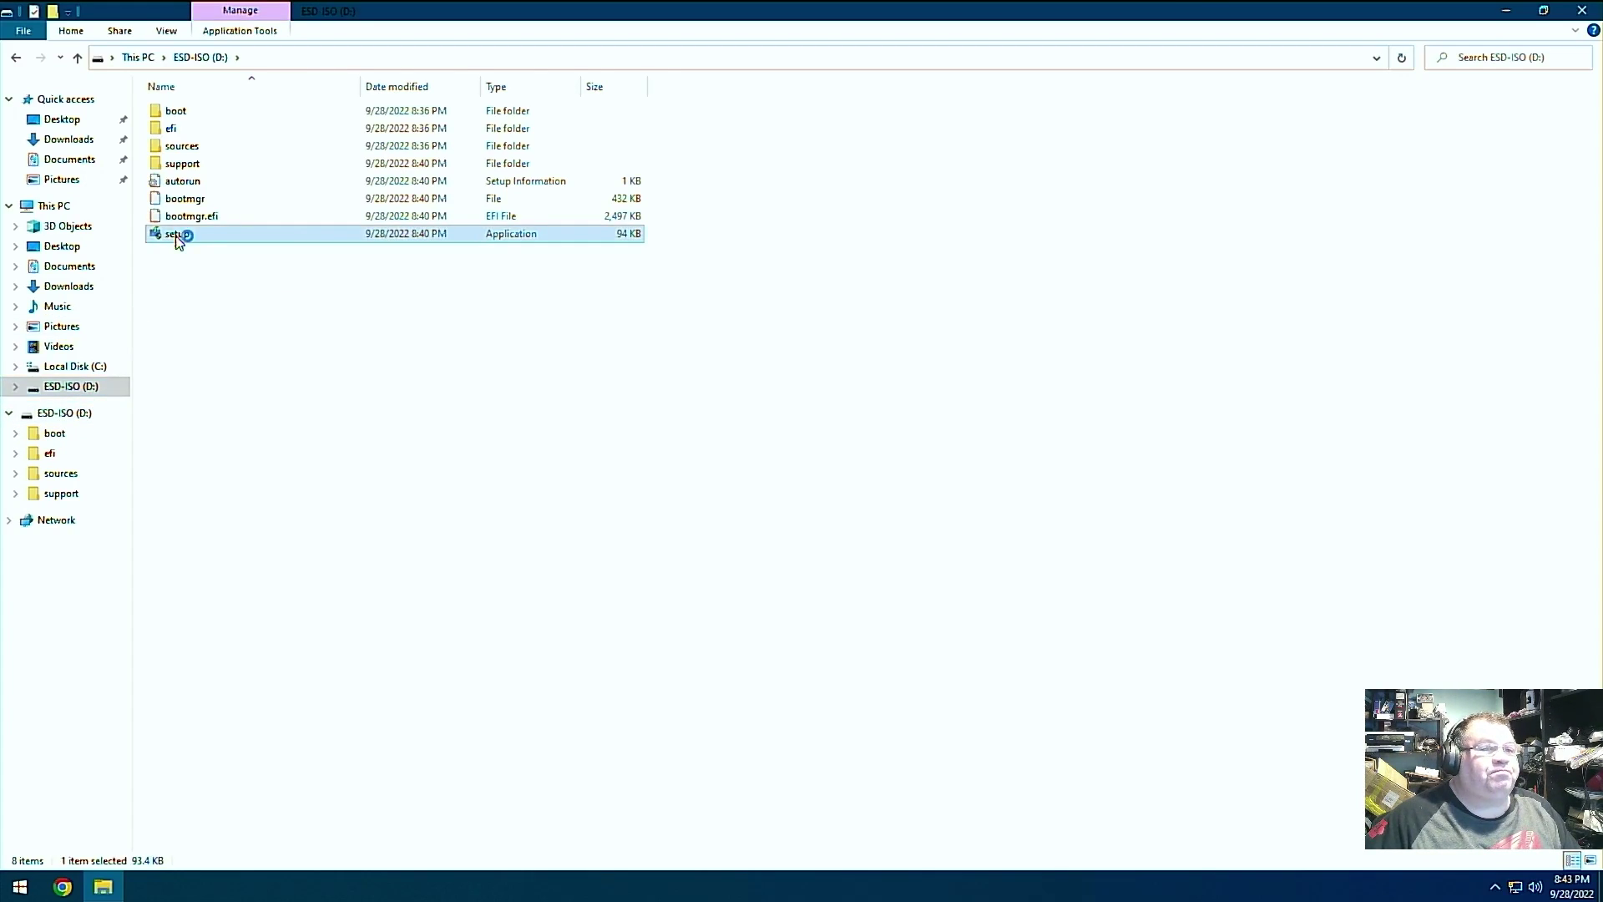
pyautogui.click(1583, 12)
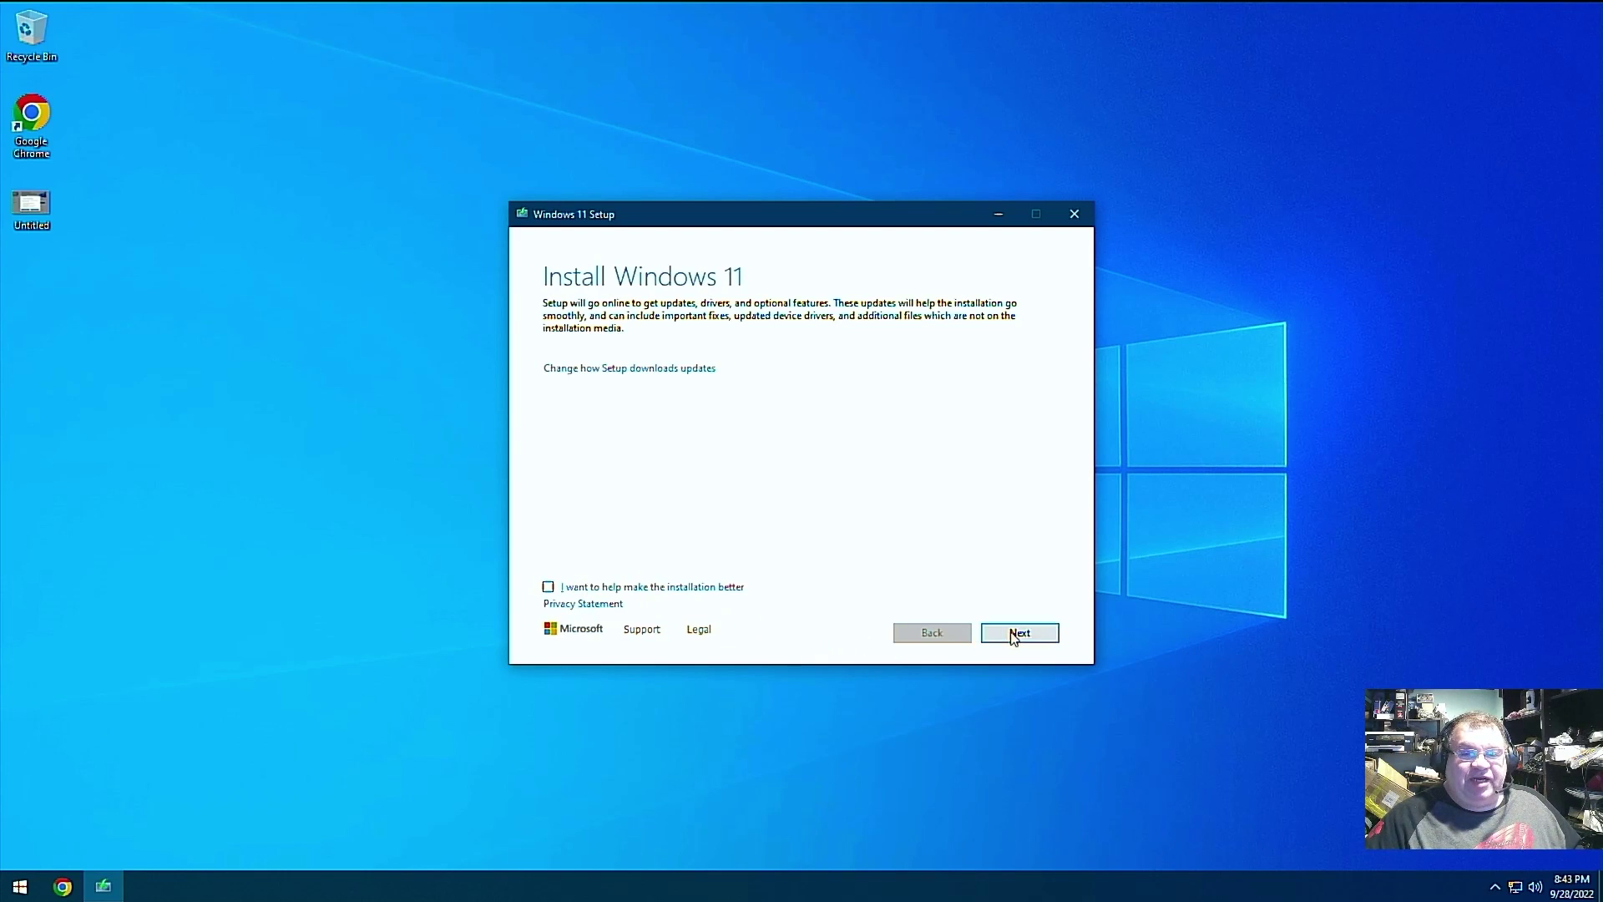
# Step: Proceed from the Install Windows 11 page with Next
pyautogui.click(1043, 635)
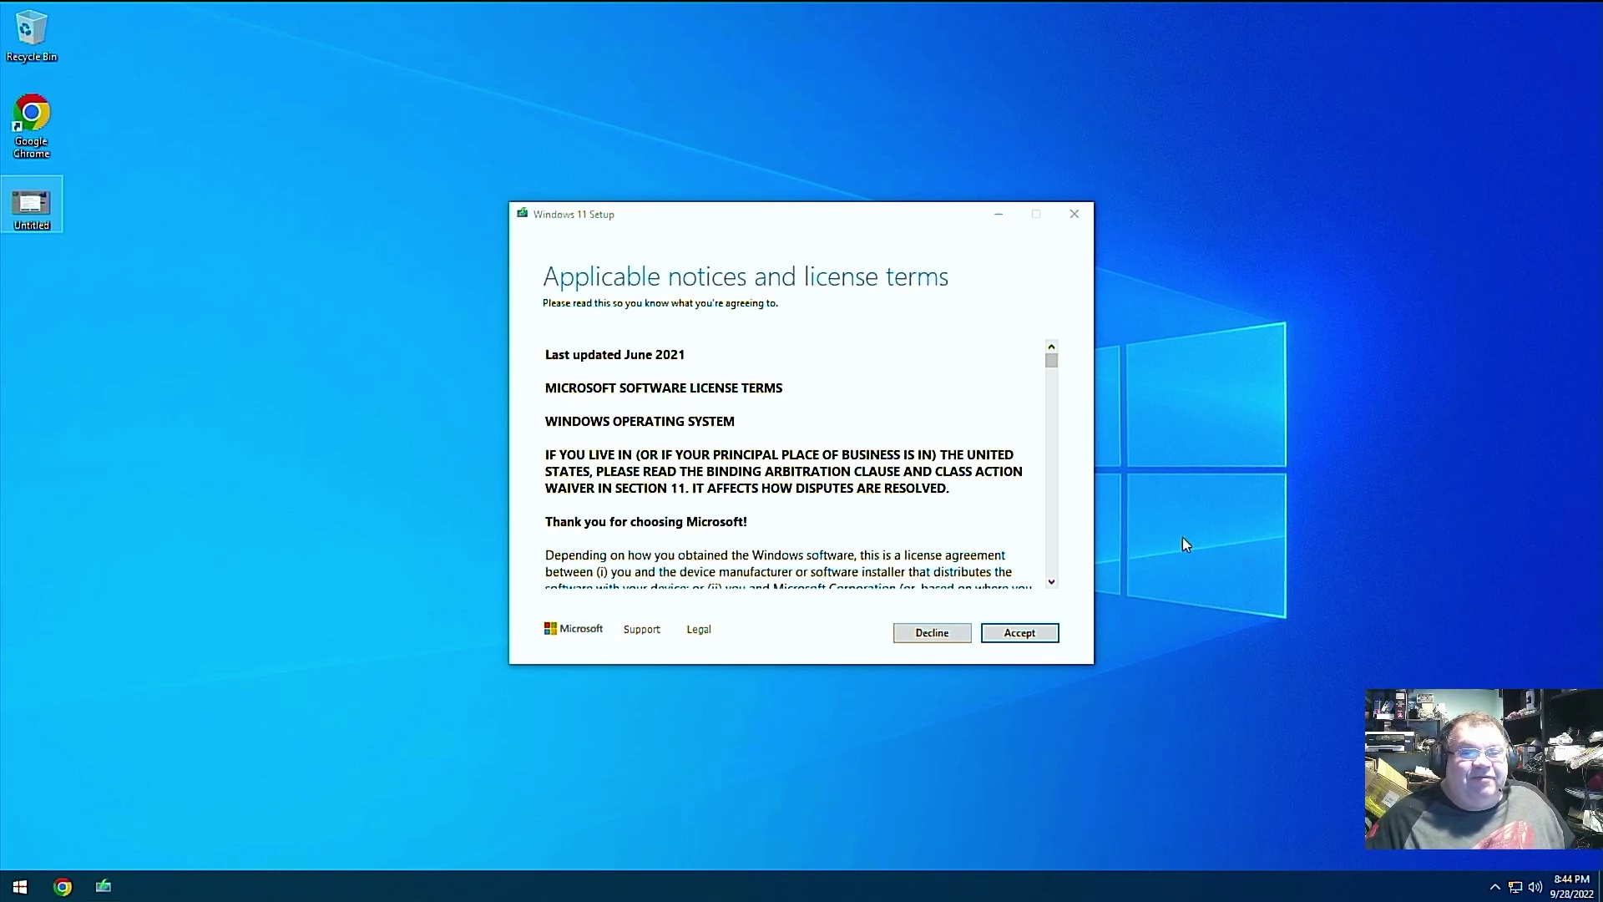
# Step: Accept the Windows 11 license terms
pyautogui.click(1020, 639)
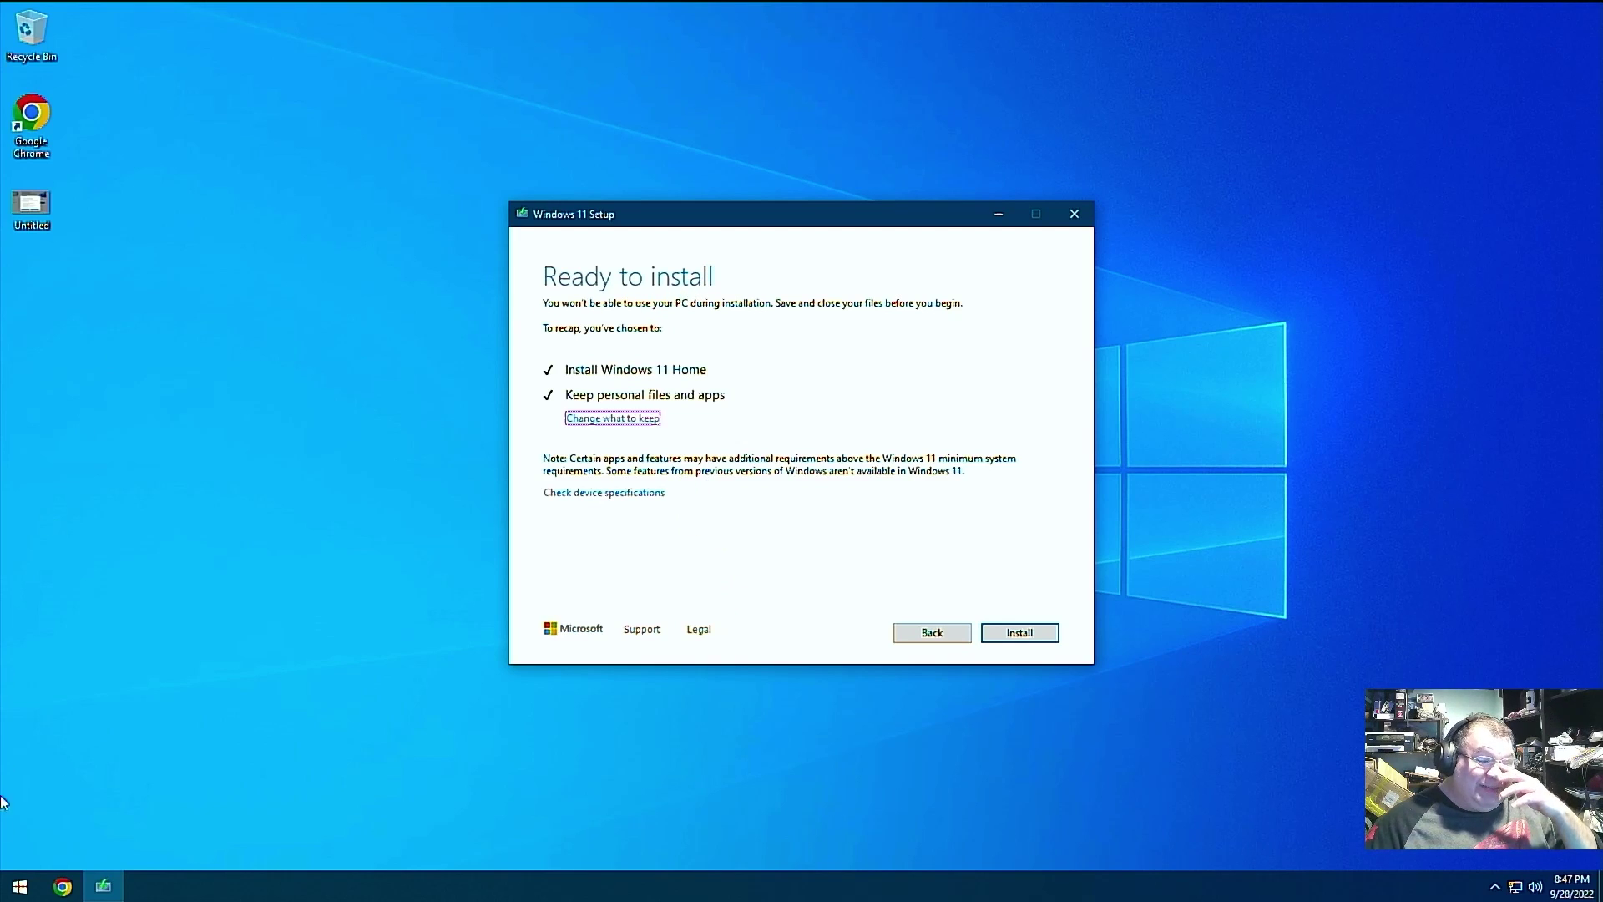
# Step: Check Documents and Downloads still hold their files, then start installing Windows 11 Home
pyautogui.click(20, 886)
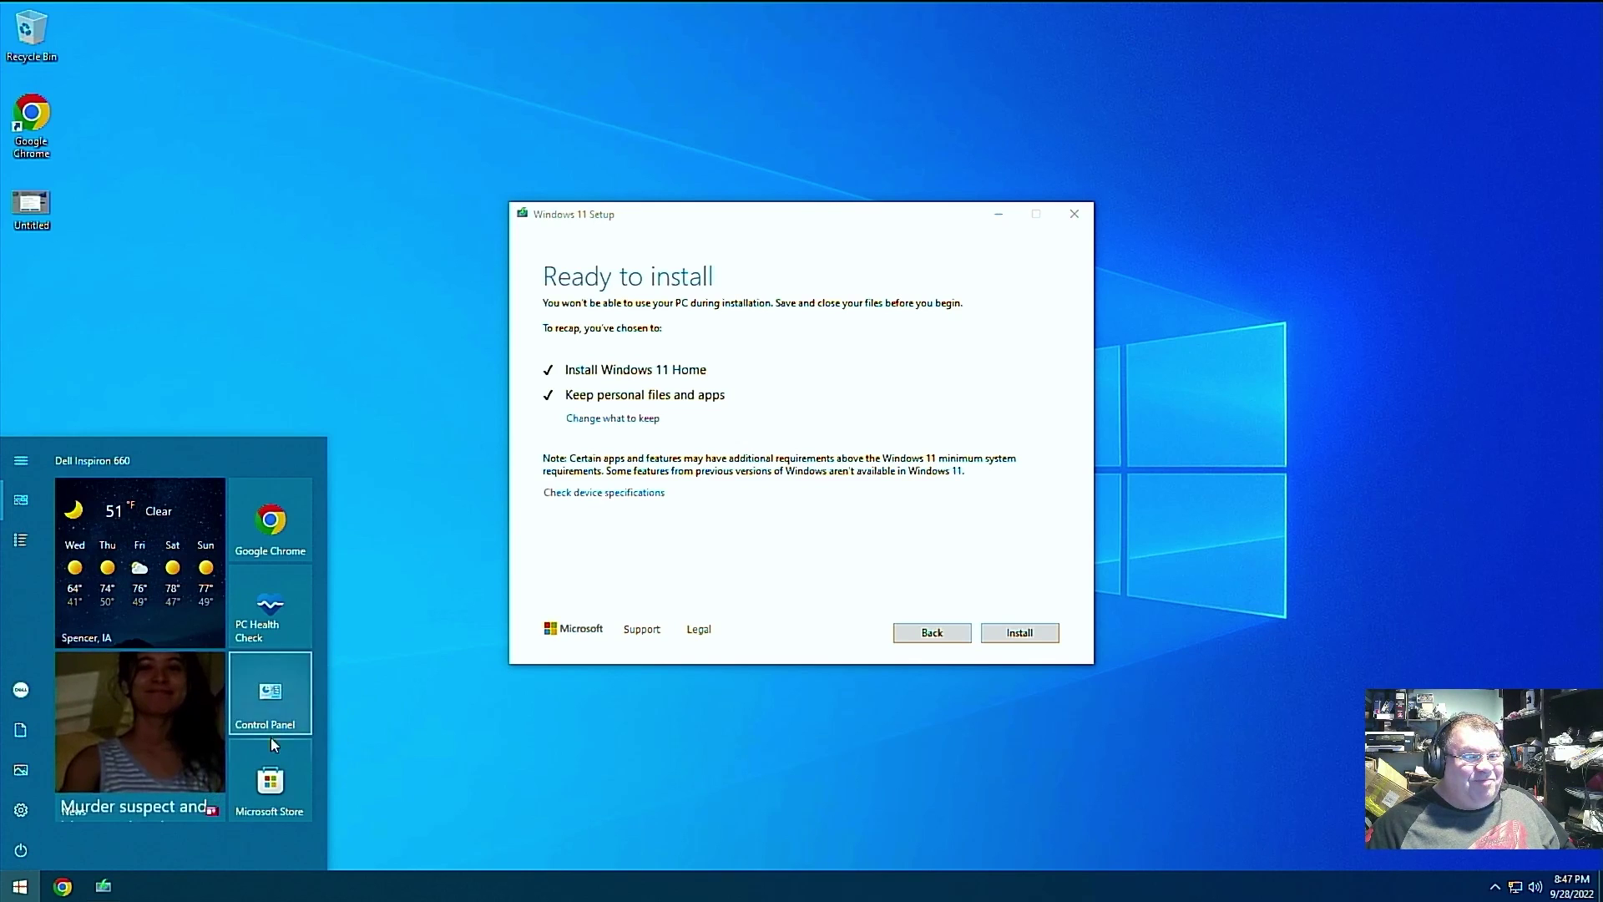
pyautogui.moveTo(30, 534)
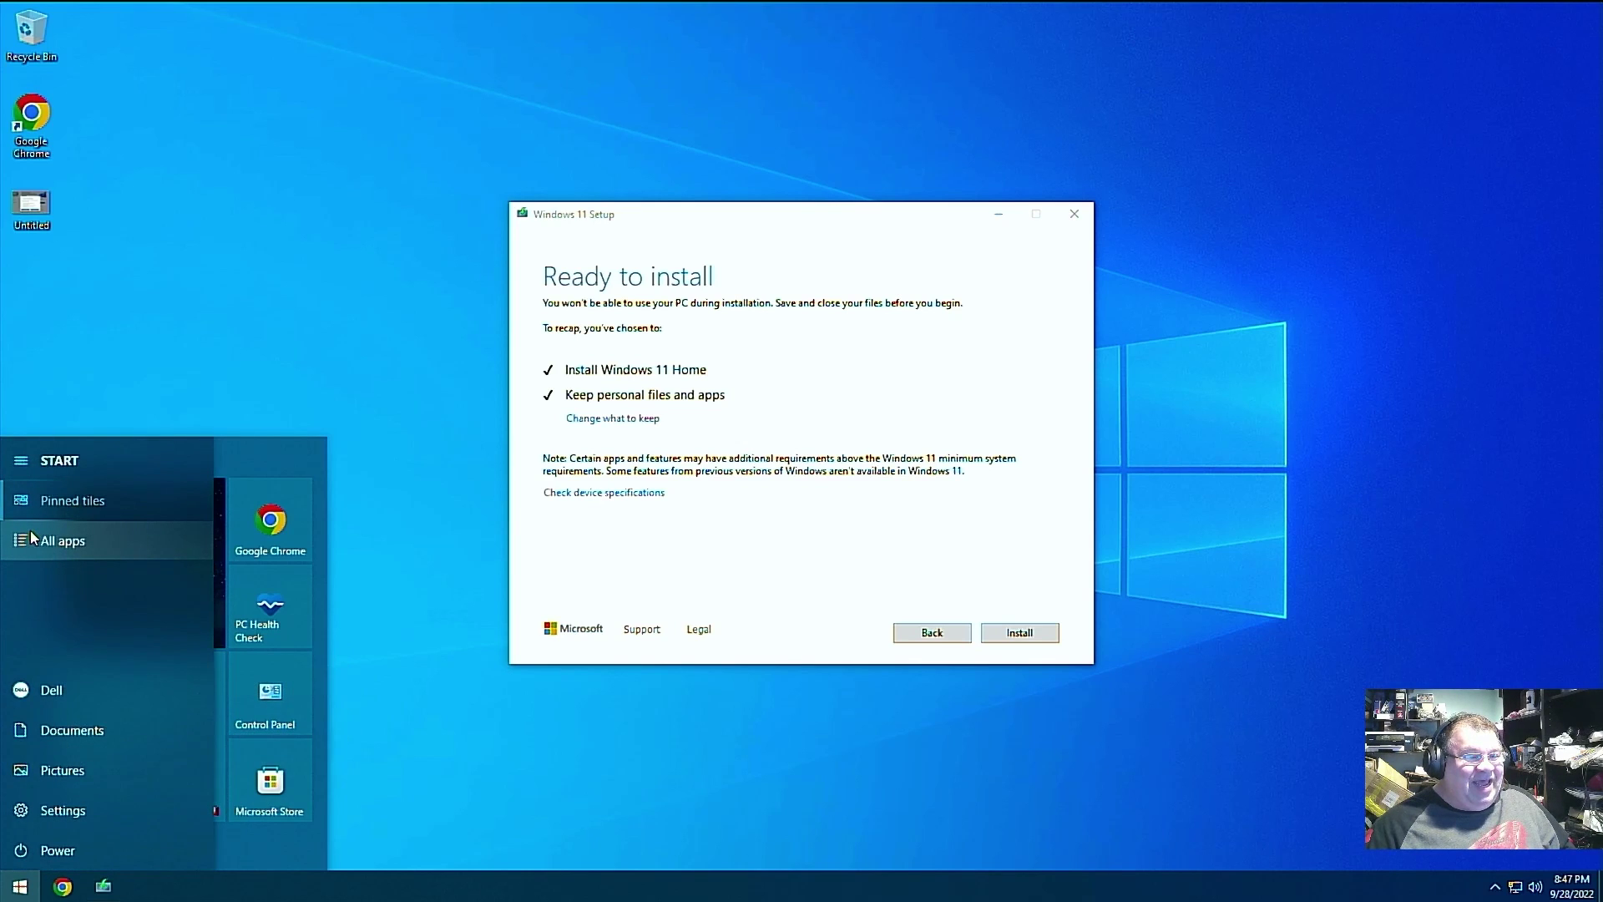
pyautogui.click(72, 728)
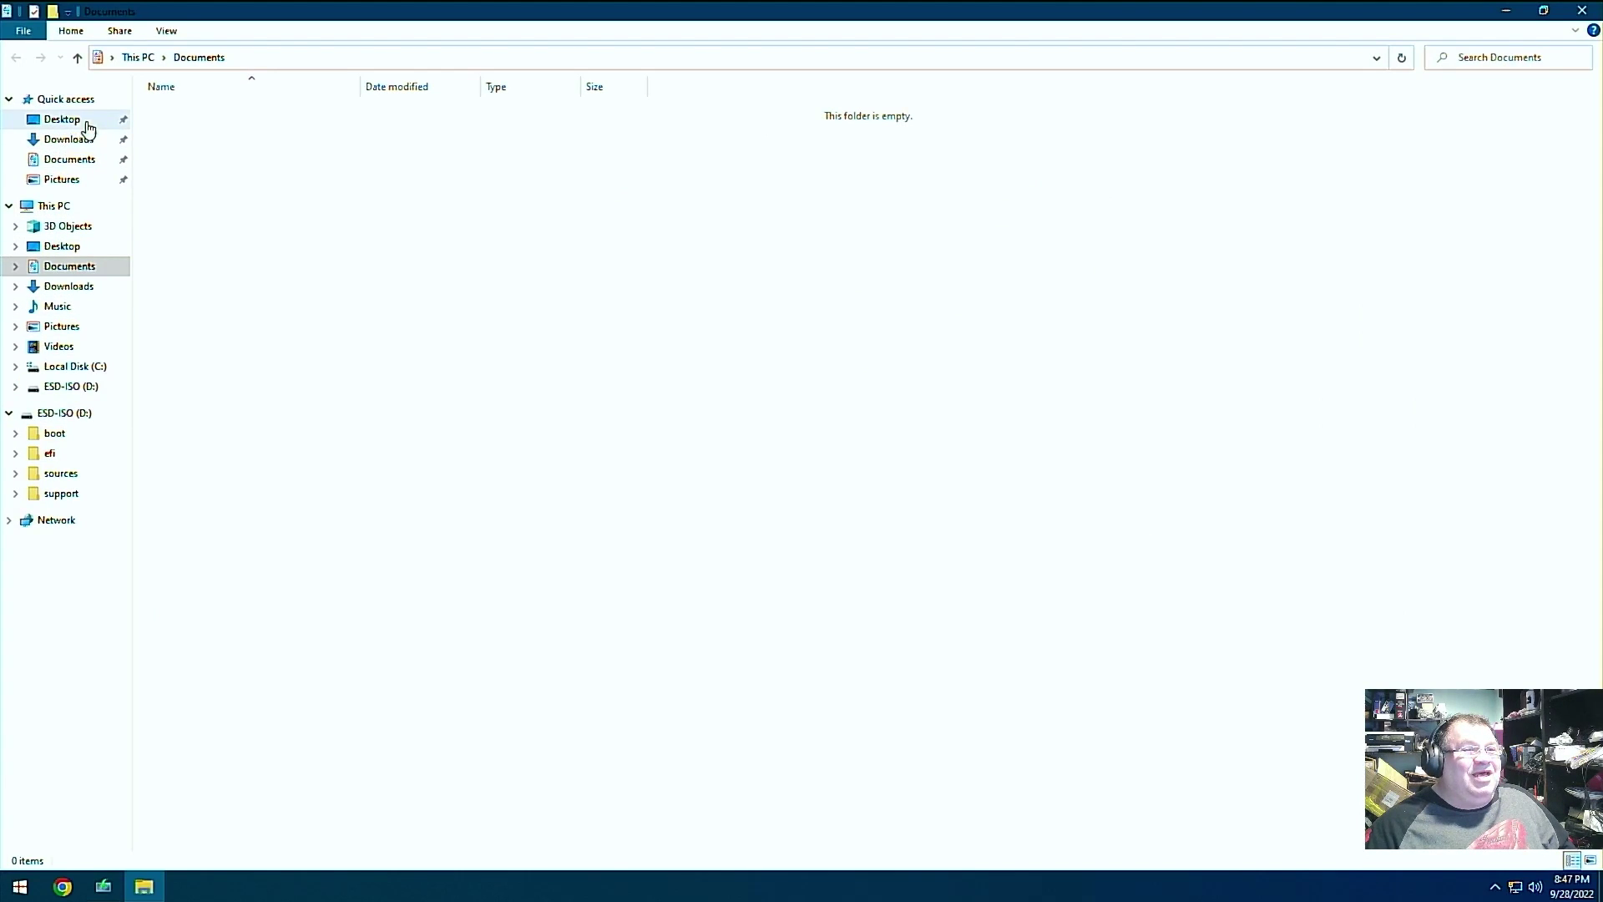
pyautogui.click(65, 139)
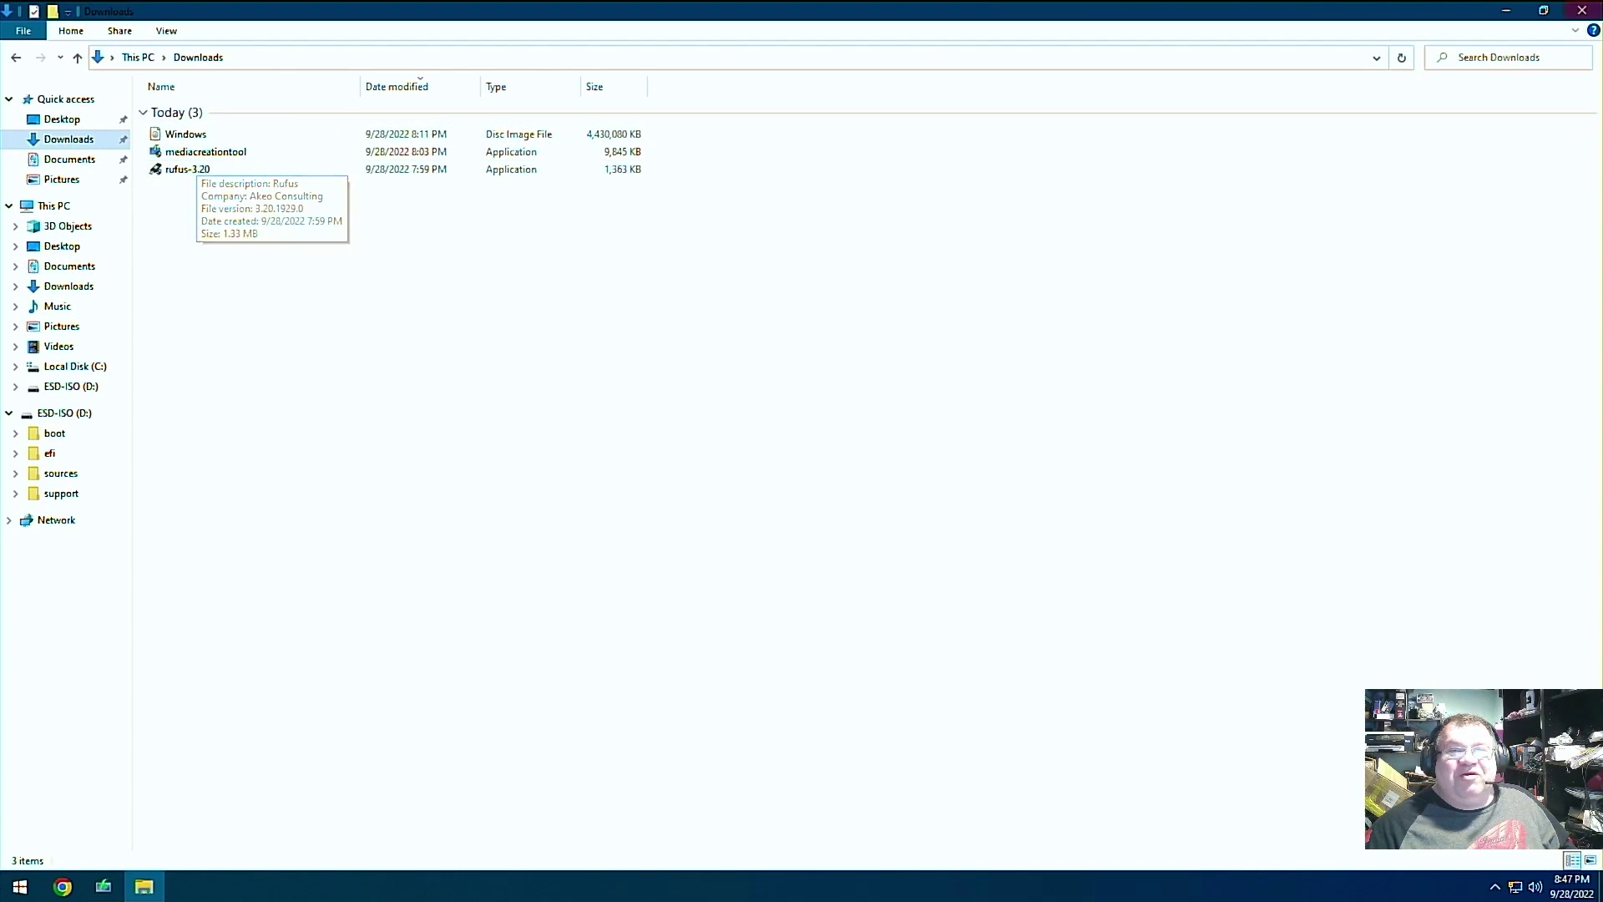
pyautogui.click(1582, 10)
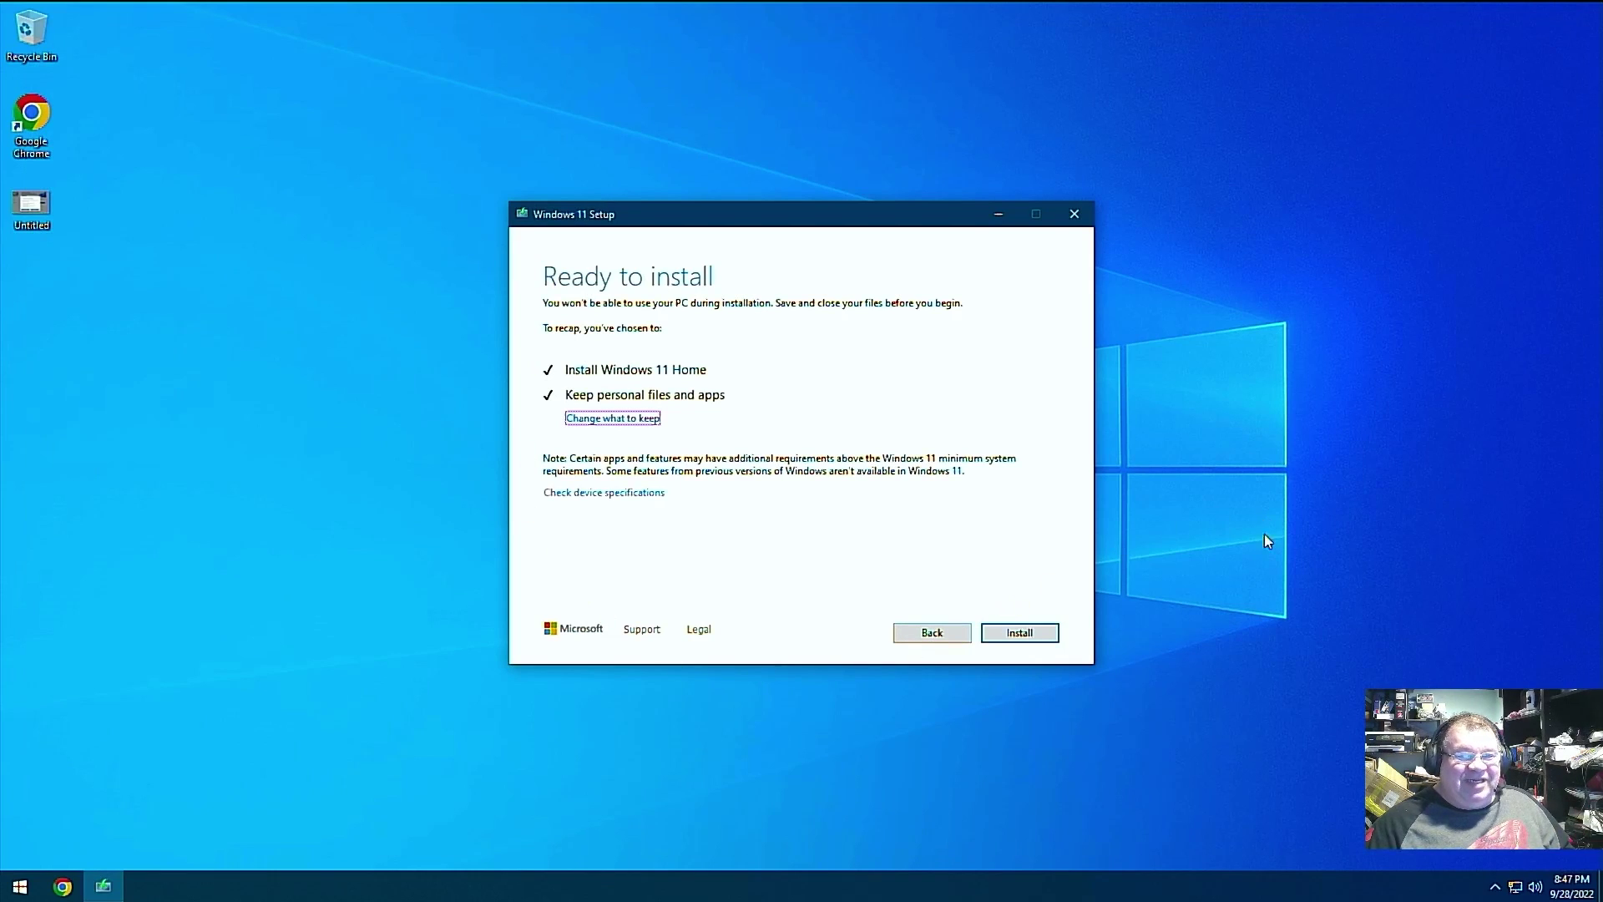
pyautogui.click(1020, 635)
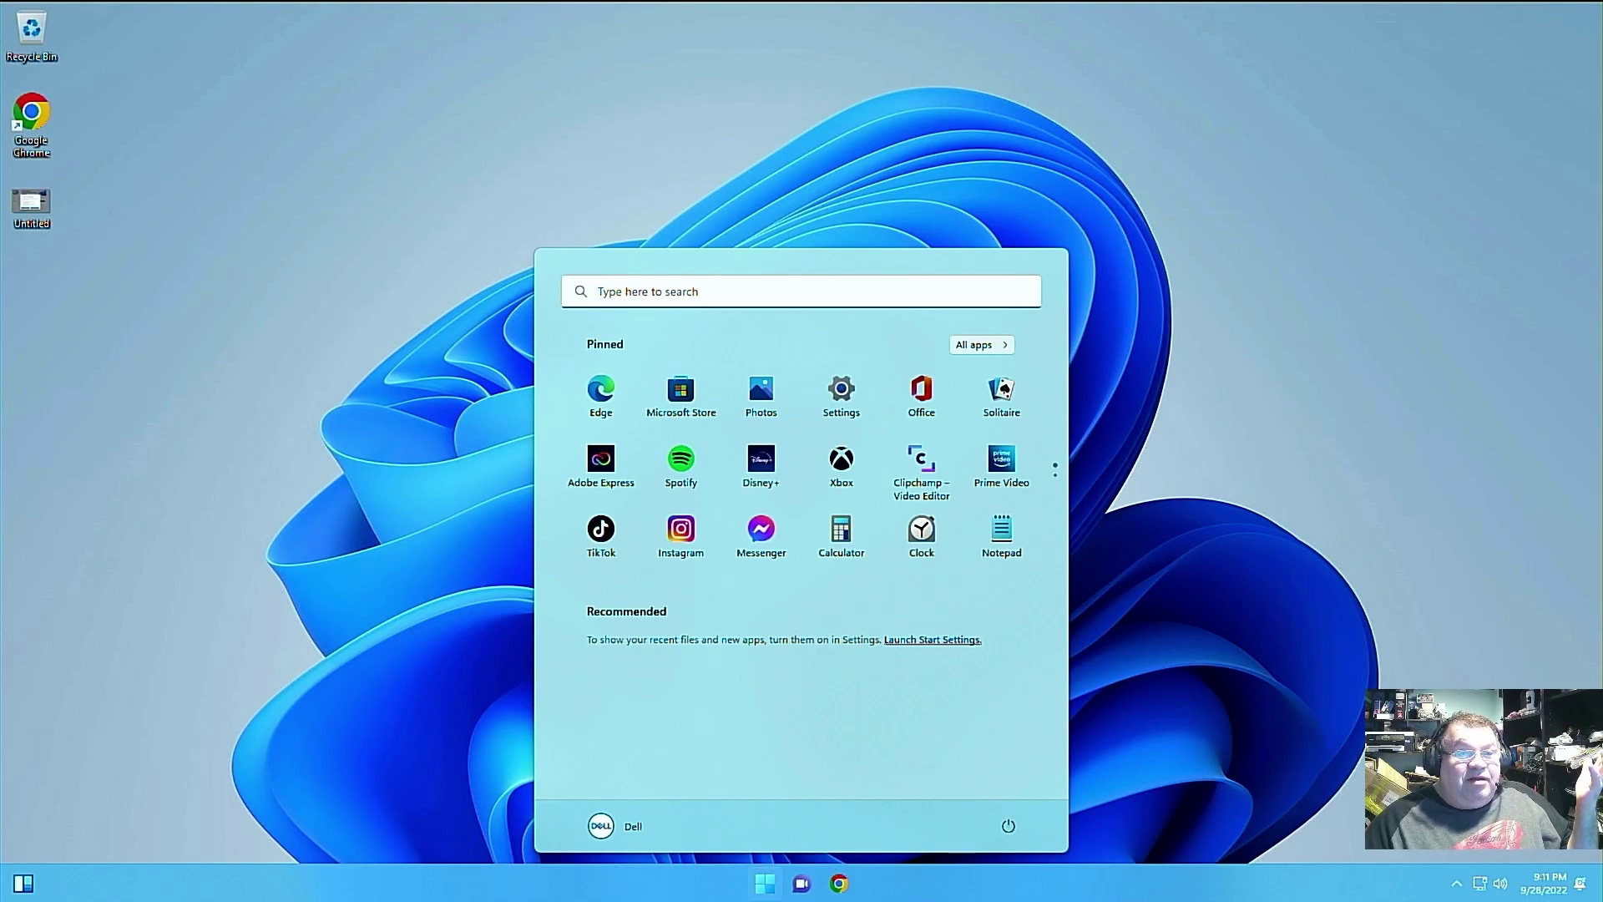
# Step: Confirm Downloads still holds Windows, mediacreationtool and rufus-3.20, then close File Explorer
pyautogui.click(240, 538)
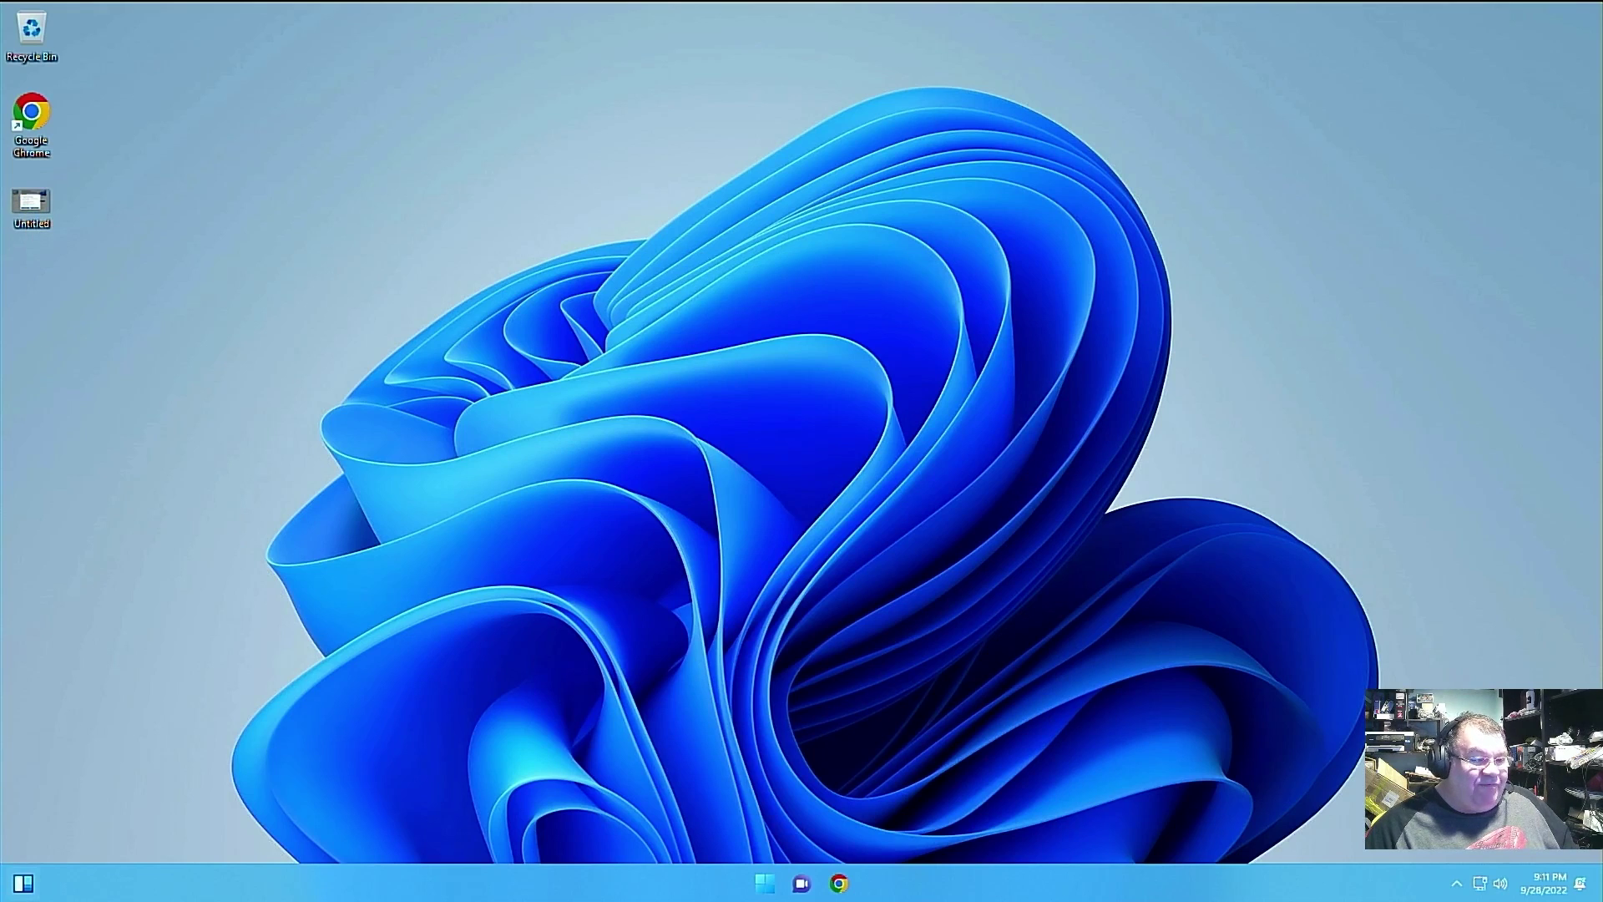
pyautogui.click(10, 885)
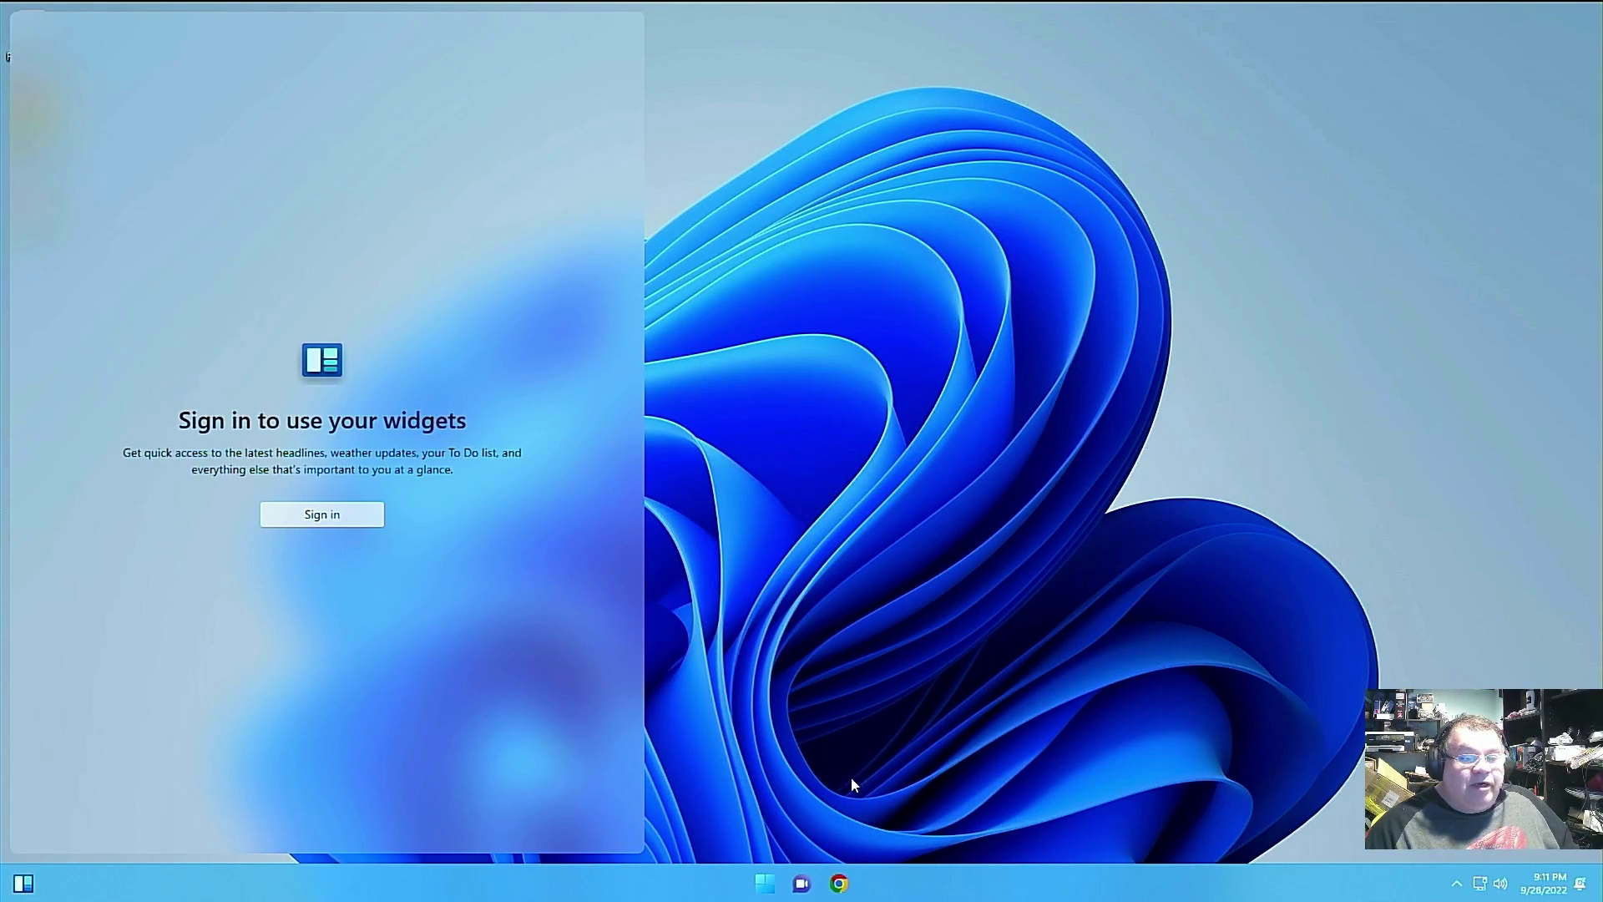
pyautogui.click(766, 887)
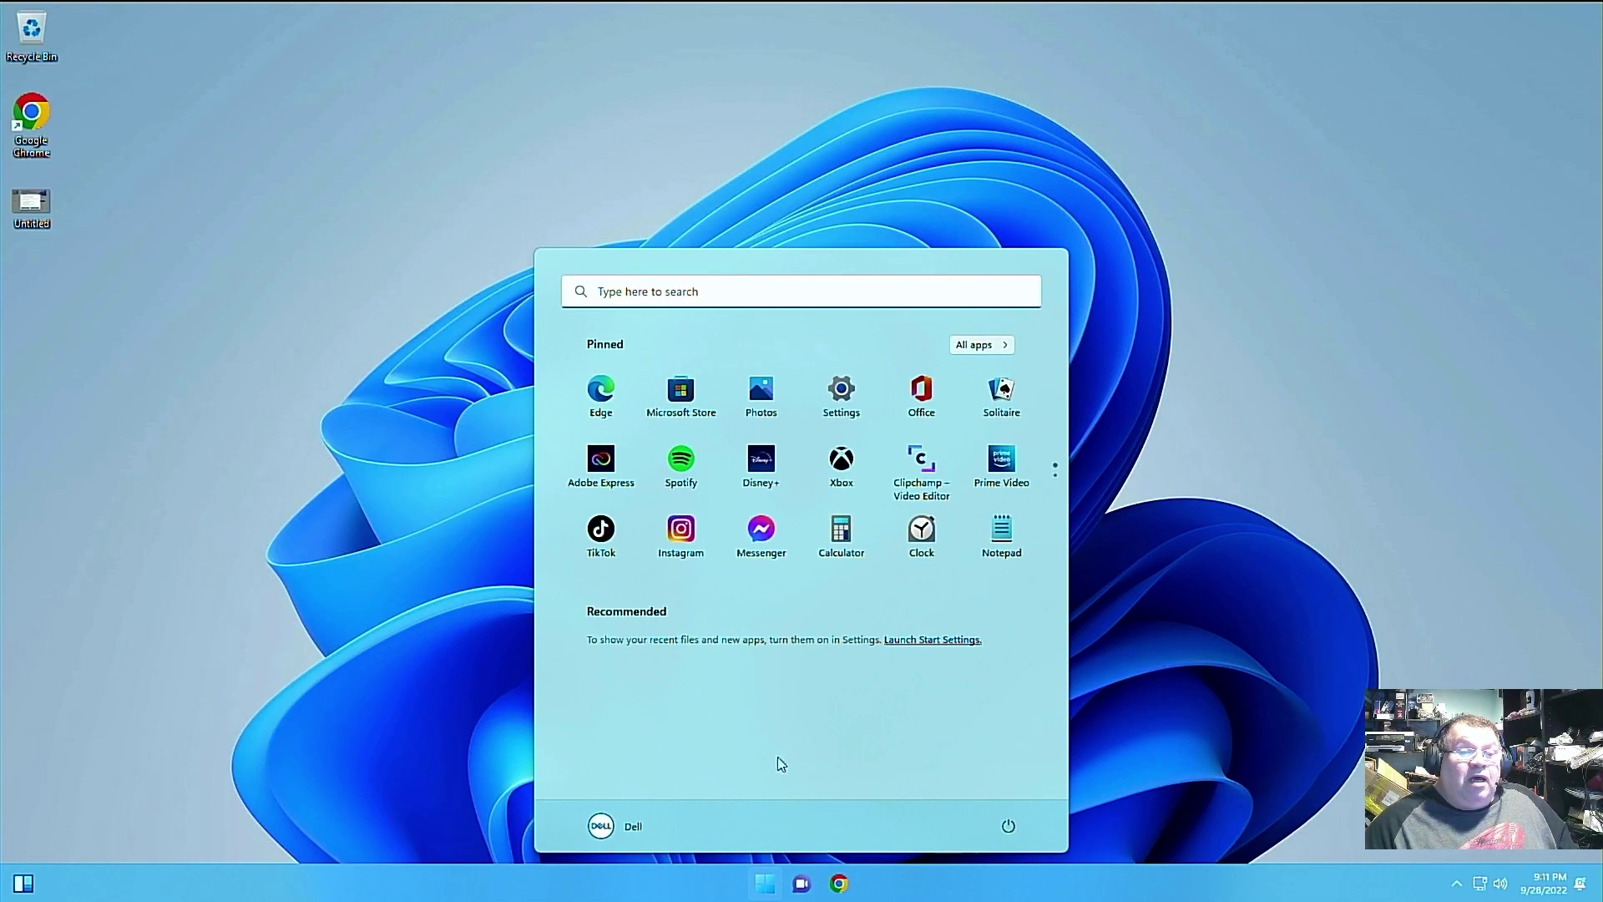
pyautogui.scroll(-1, 865, 511)
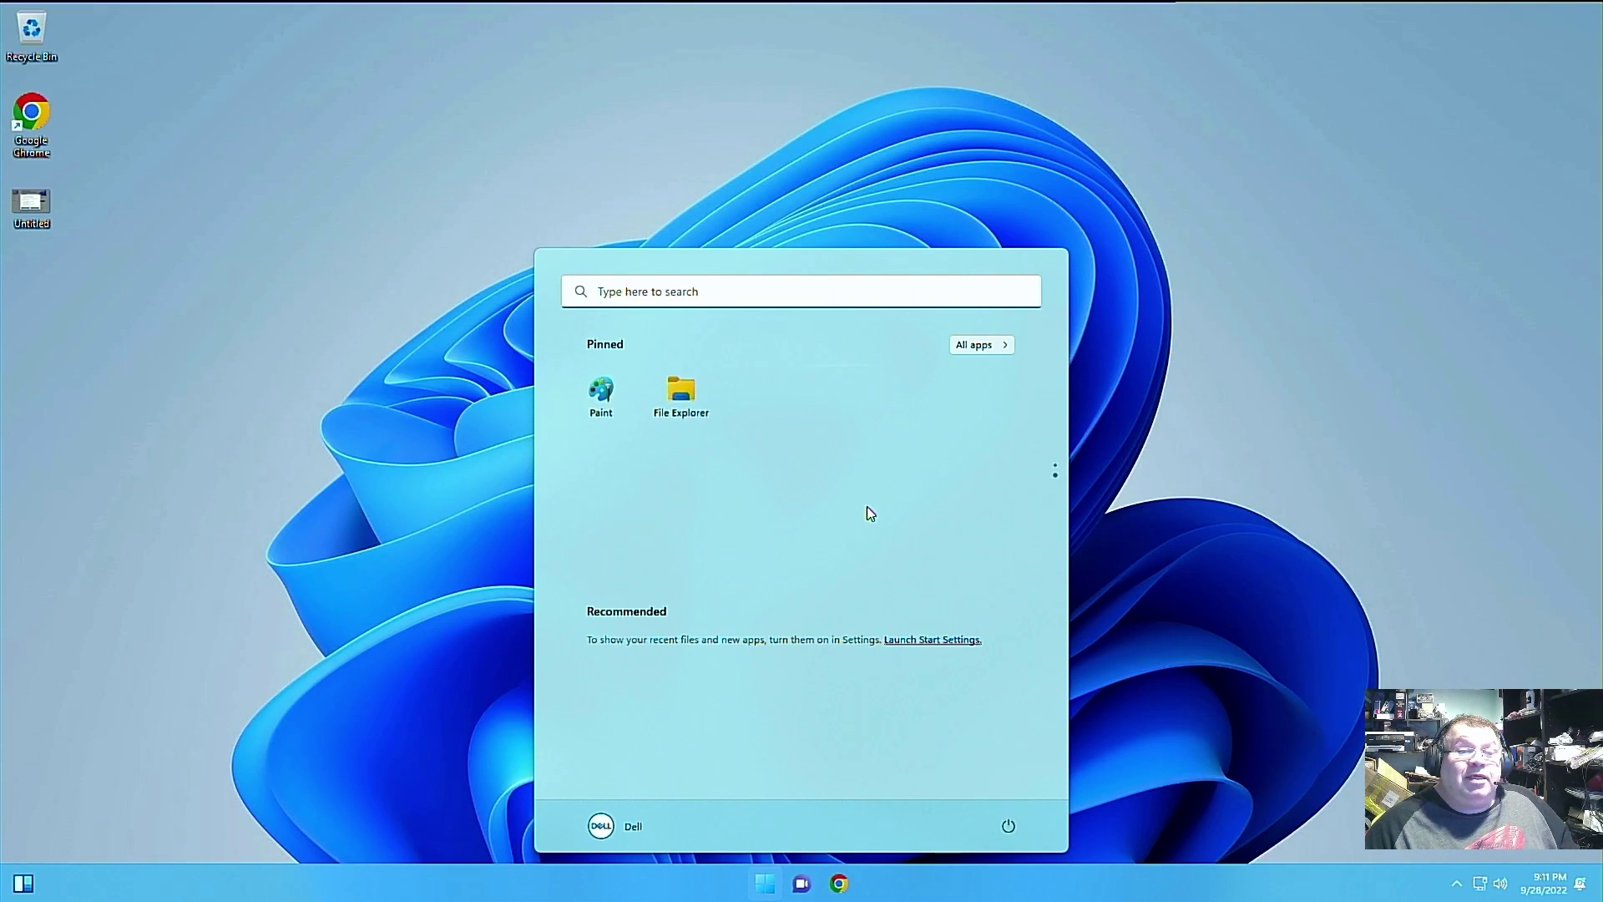
pyautogui.click(684, 409)
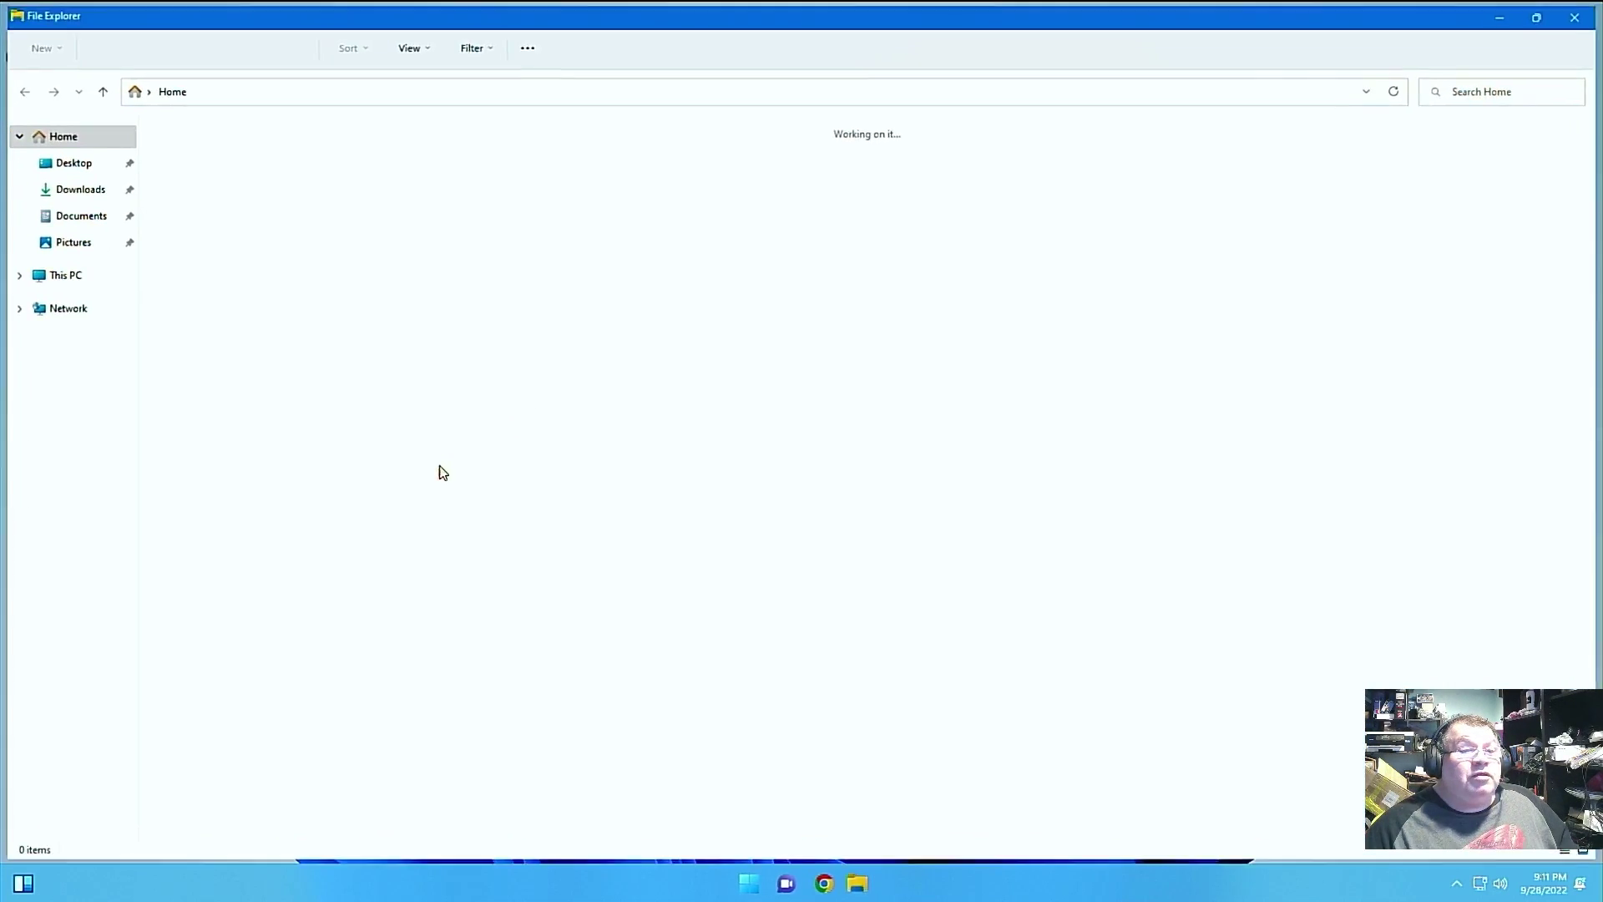
pyautogui.click(78, 189)
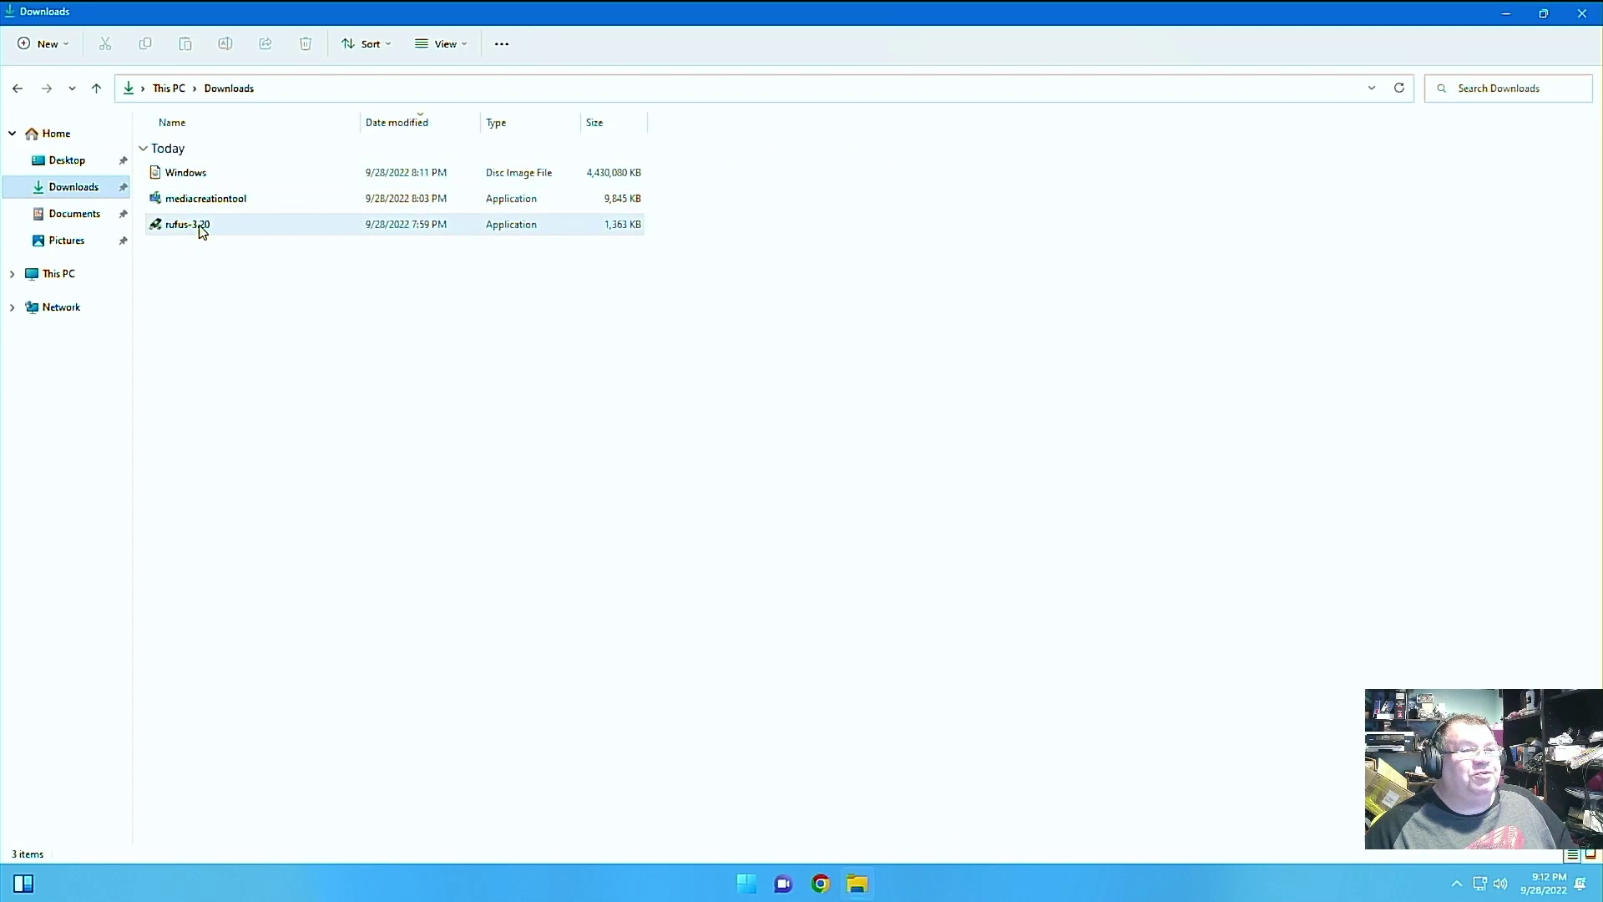
pyautogui.click(1581, 12)
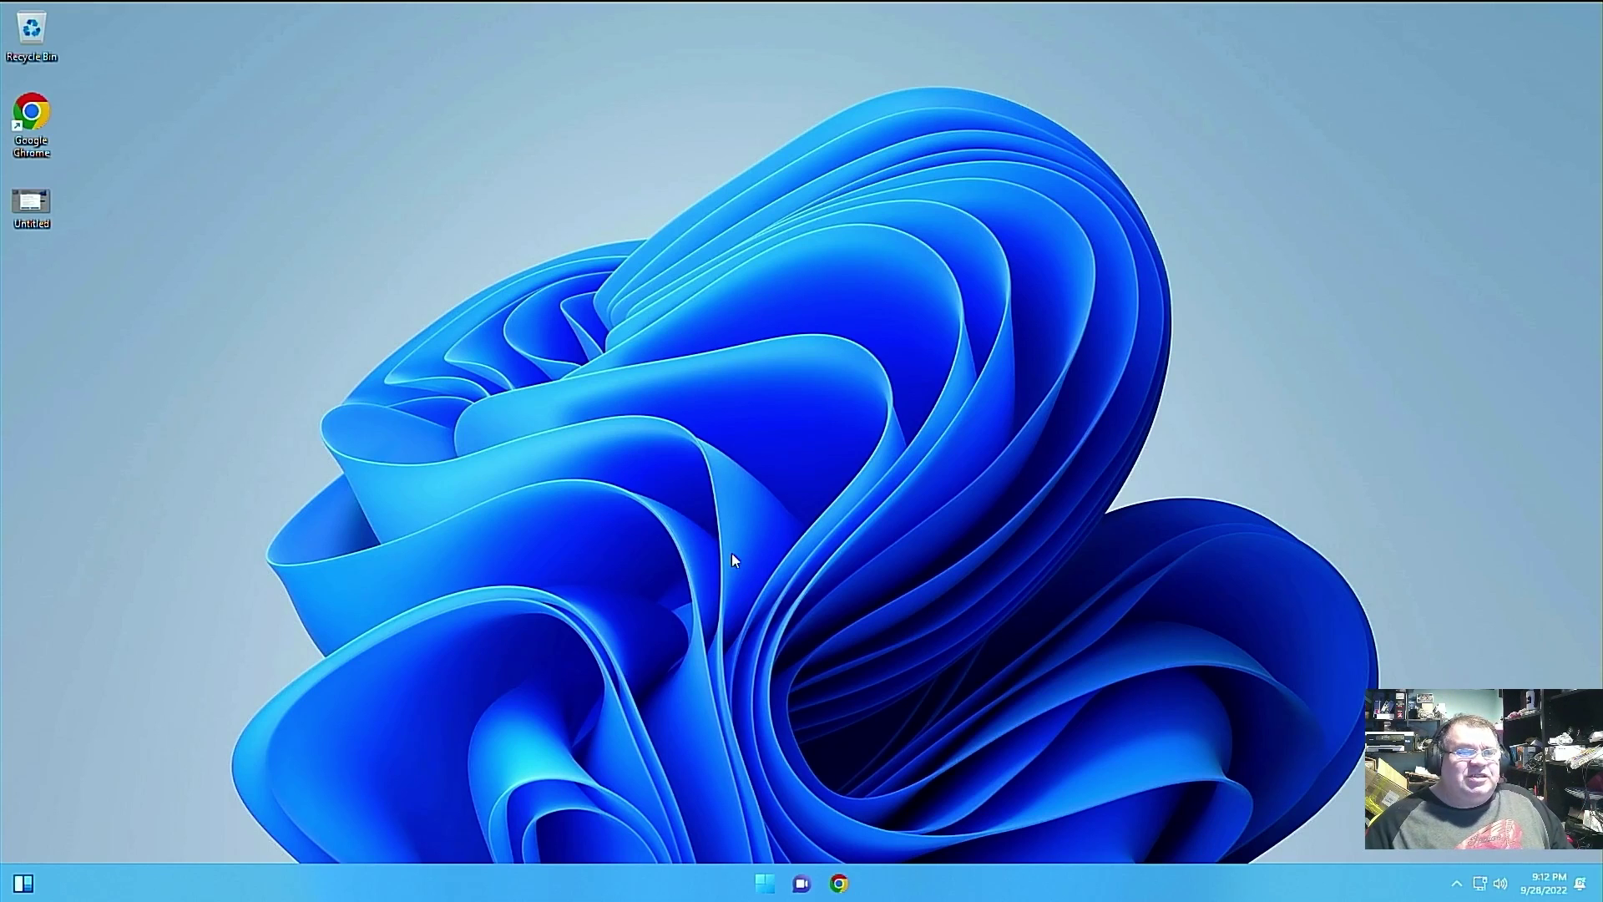
pyautogui.rightClick(761, 885)
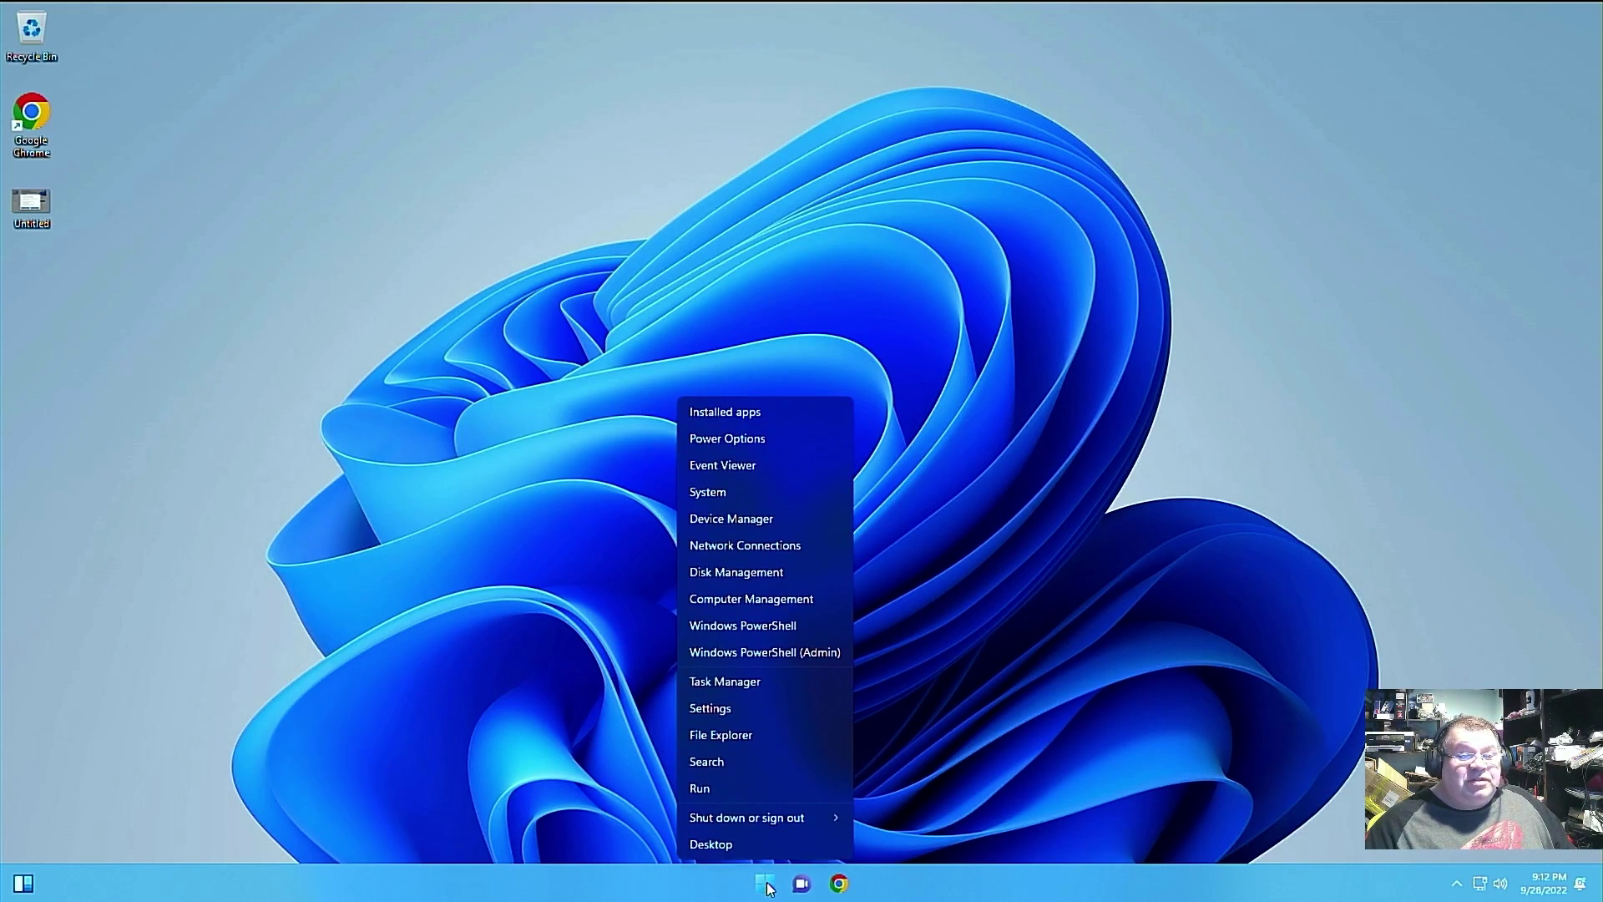
pyautogui.click(743, 682)
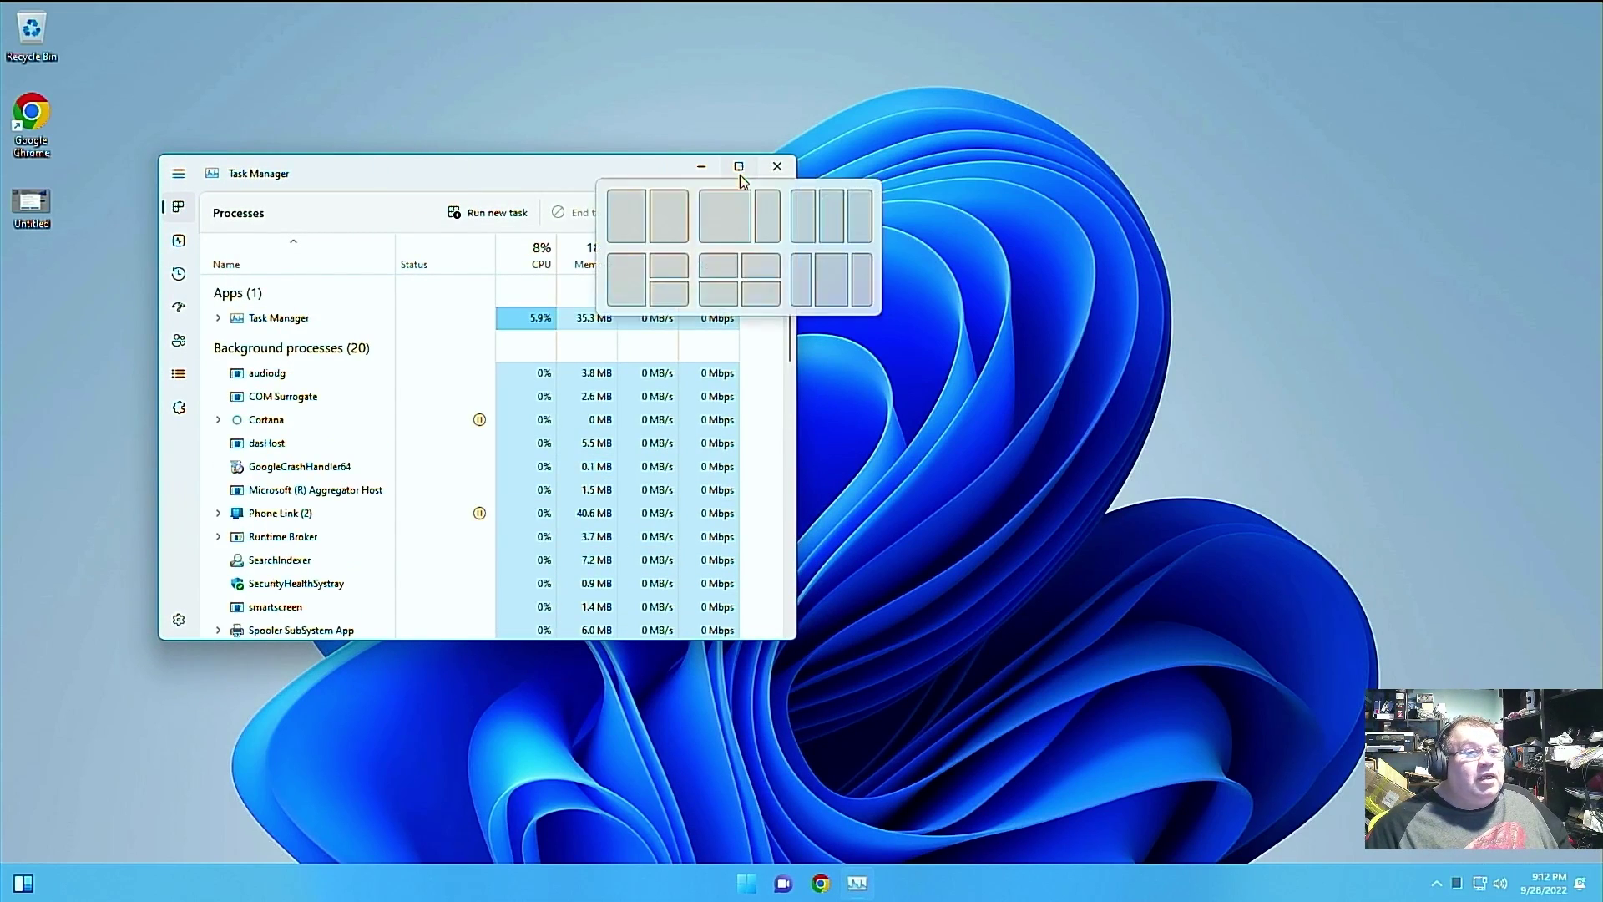
pyautogui.click(739, 166)
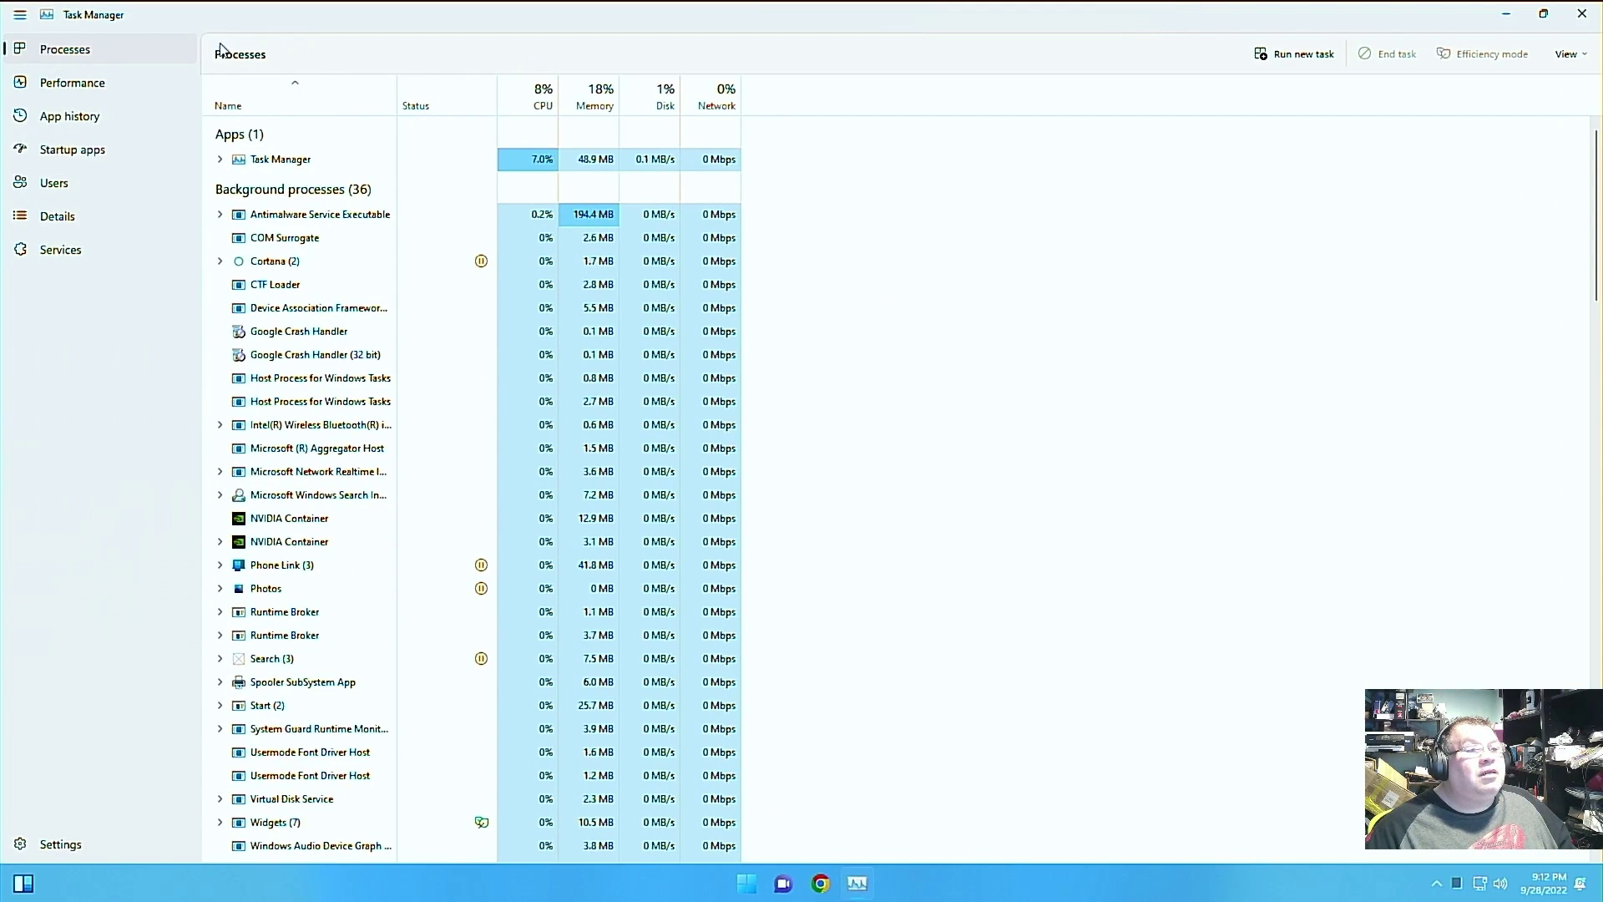
pyautogui.click(66, 217)
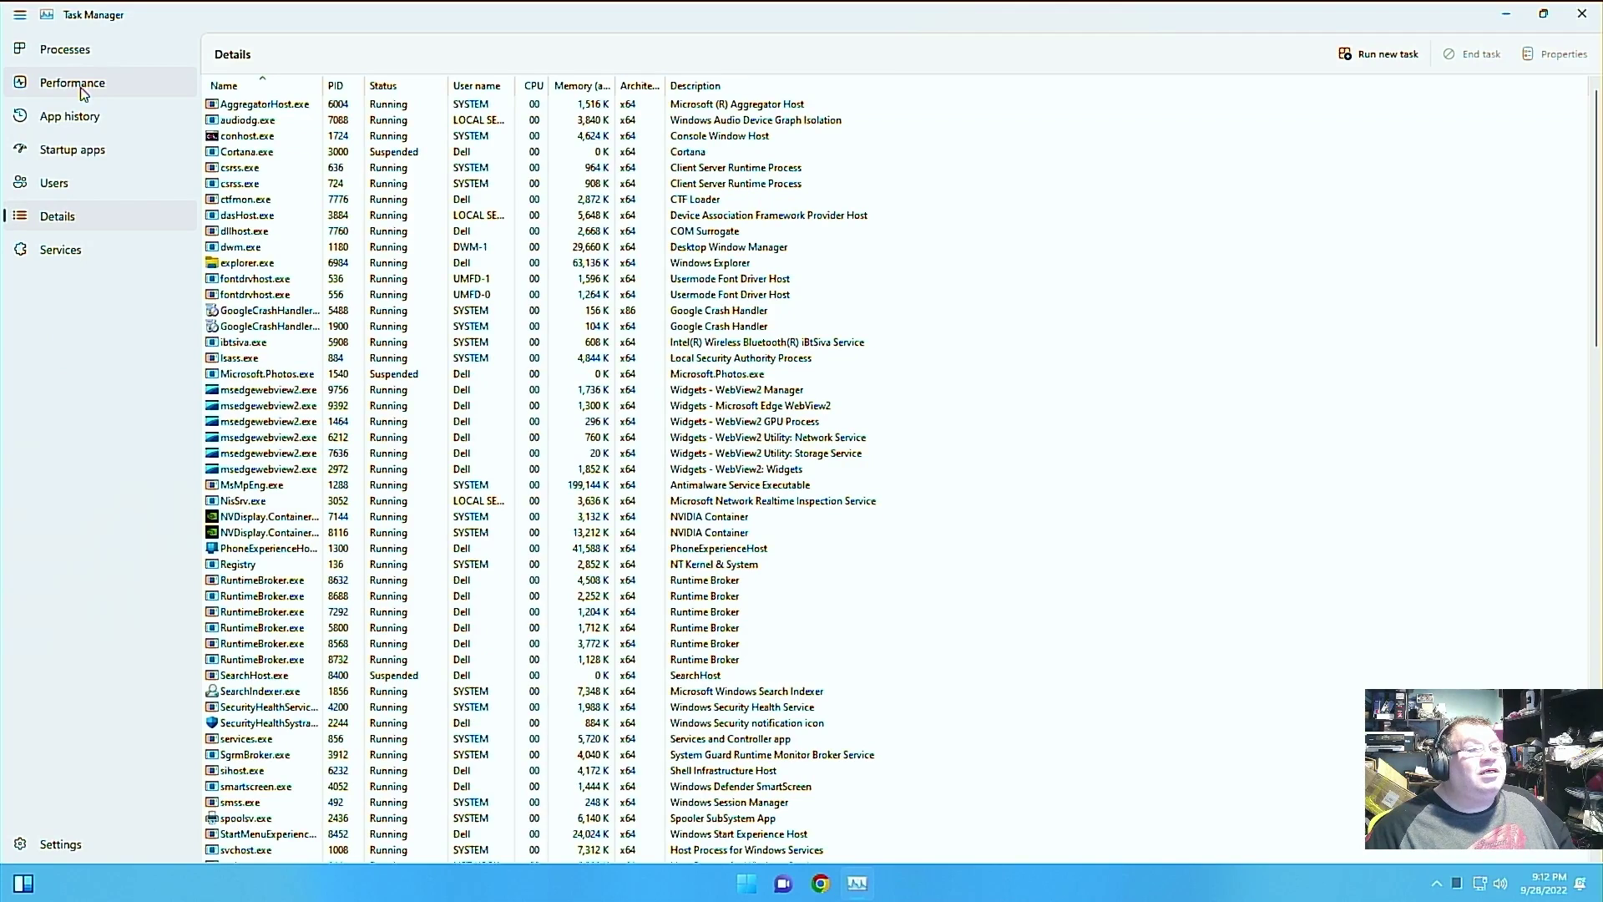
pyautogui.click(129, 58)
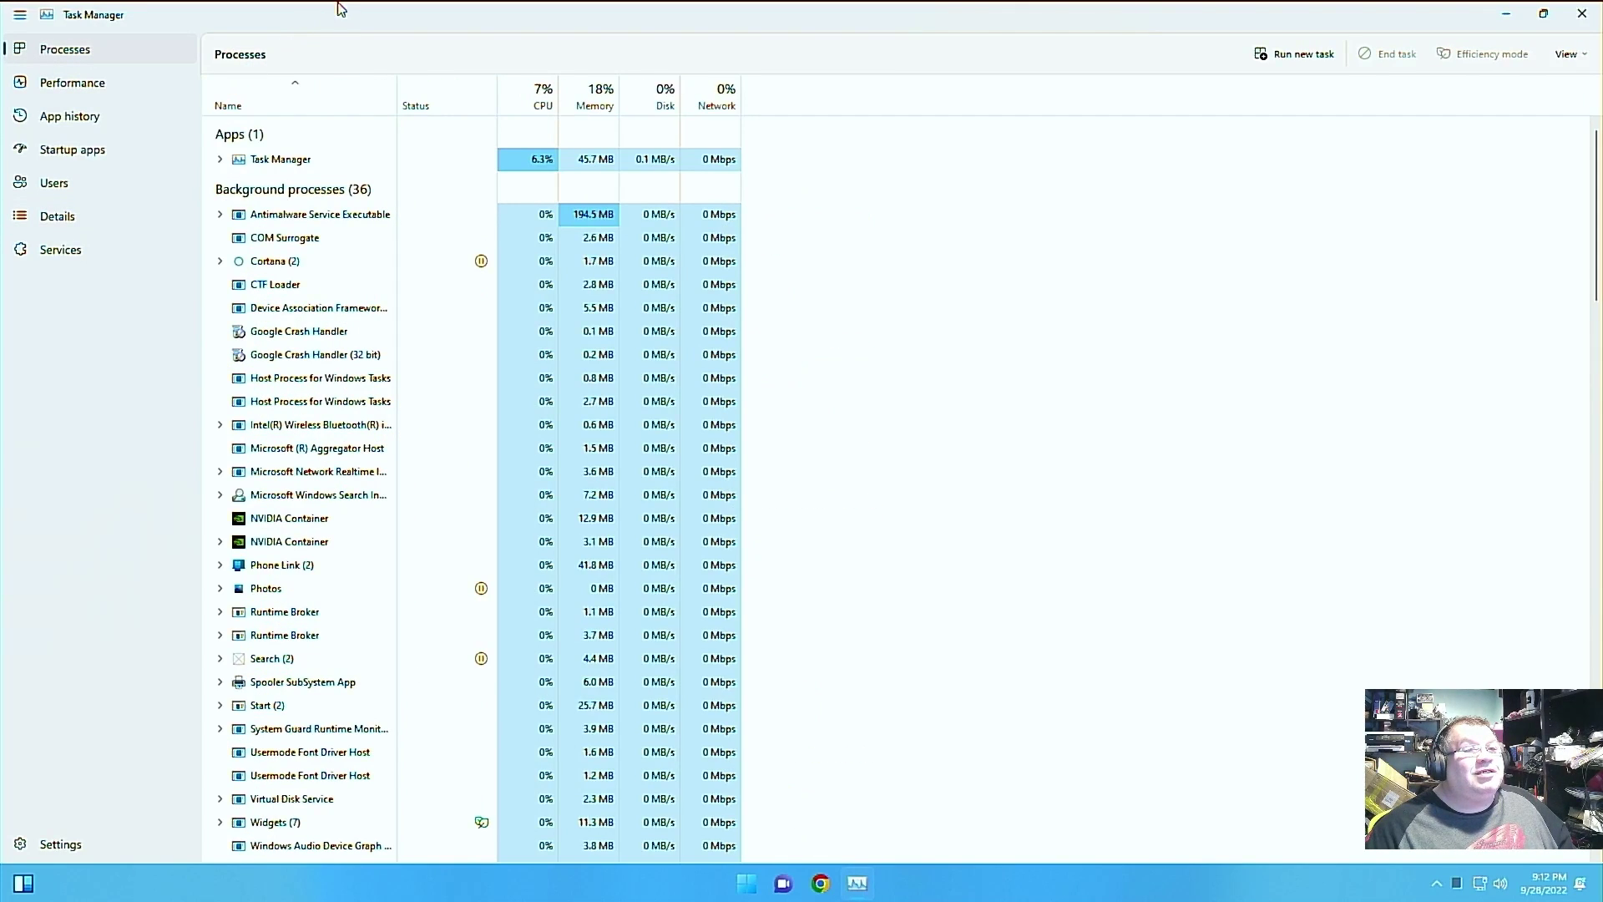
pyautogui.rightClick(325, 18)
pyautogui.click(86, 90)
pyautogui.click(86, 90)
pyautogui.rightClick(503, 198)
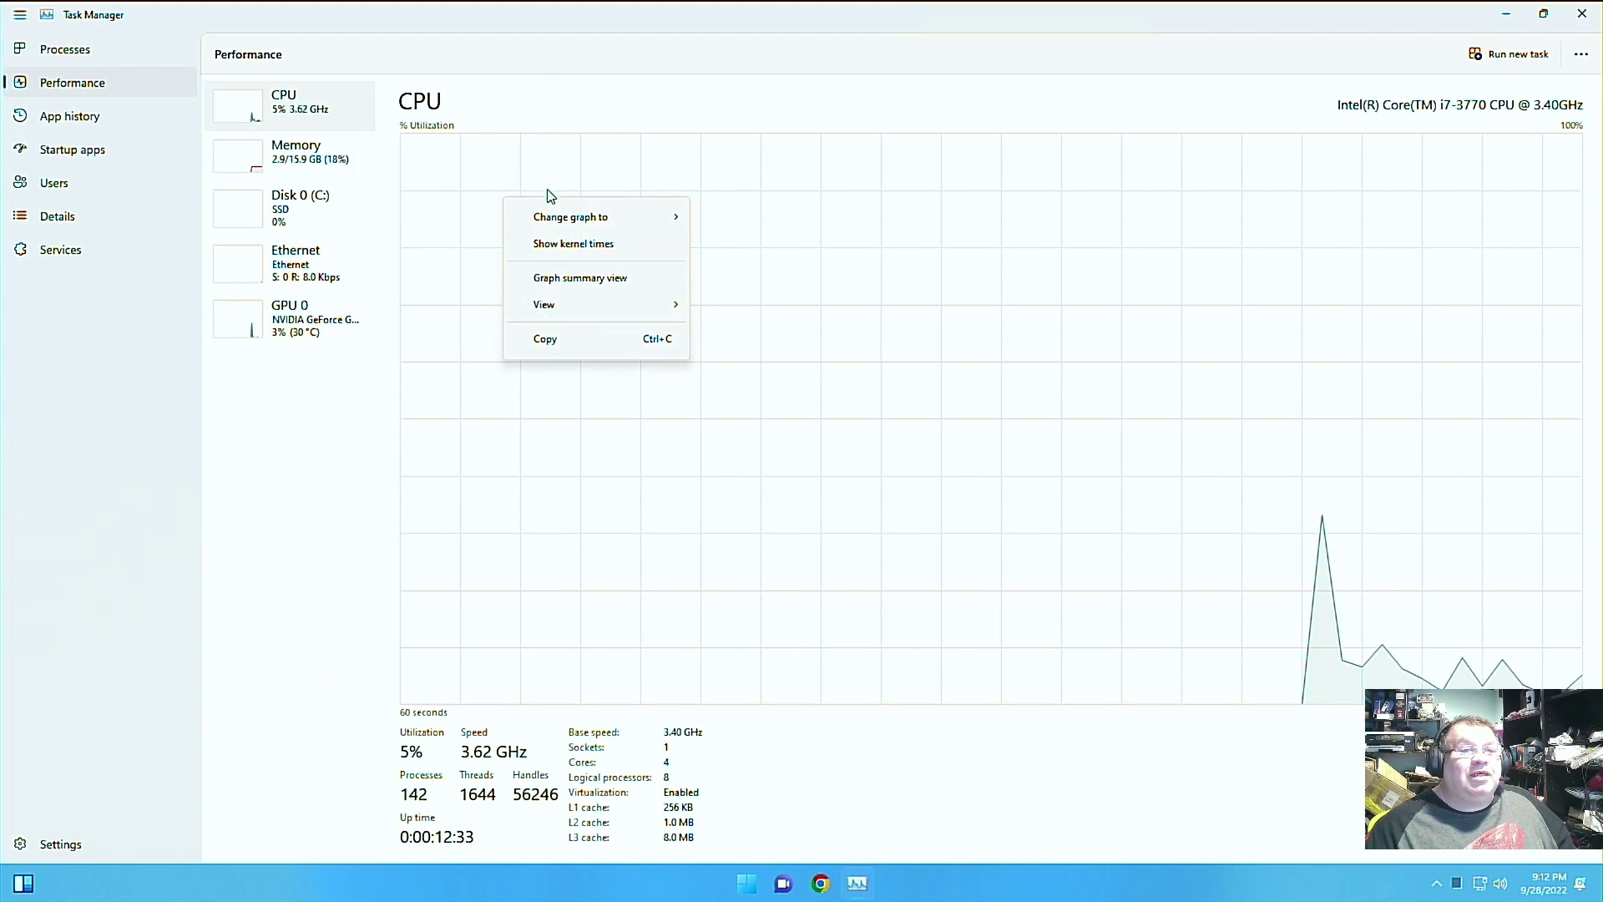
pyautogui.moveTo(605, 221)
pyautogui.click(755, 244)
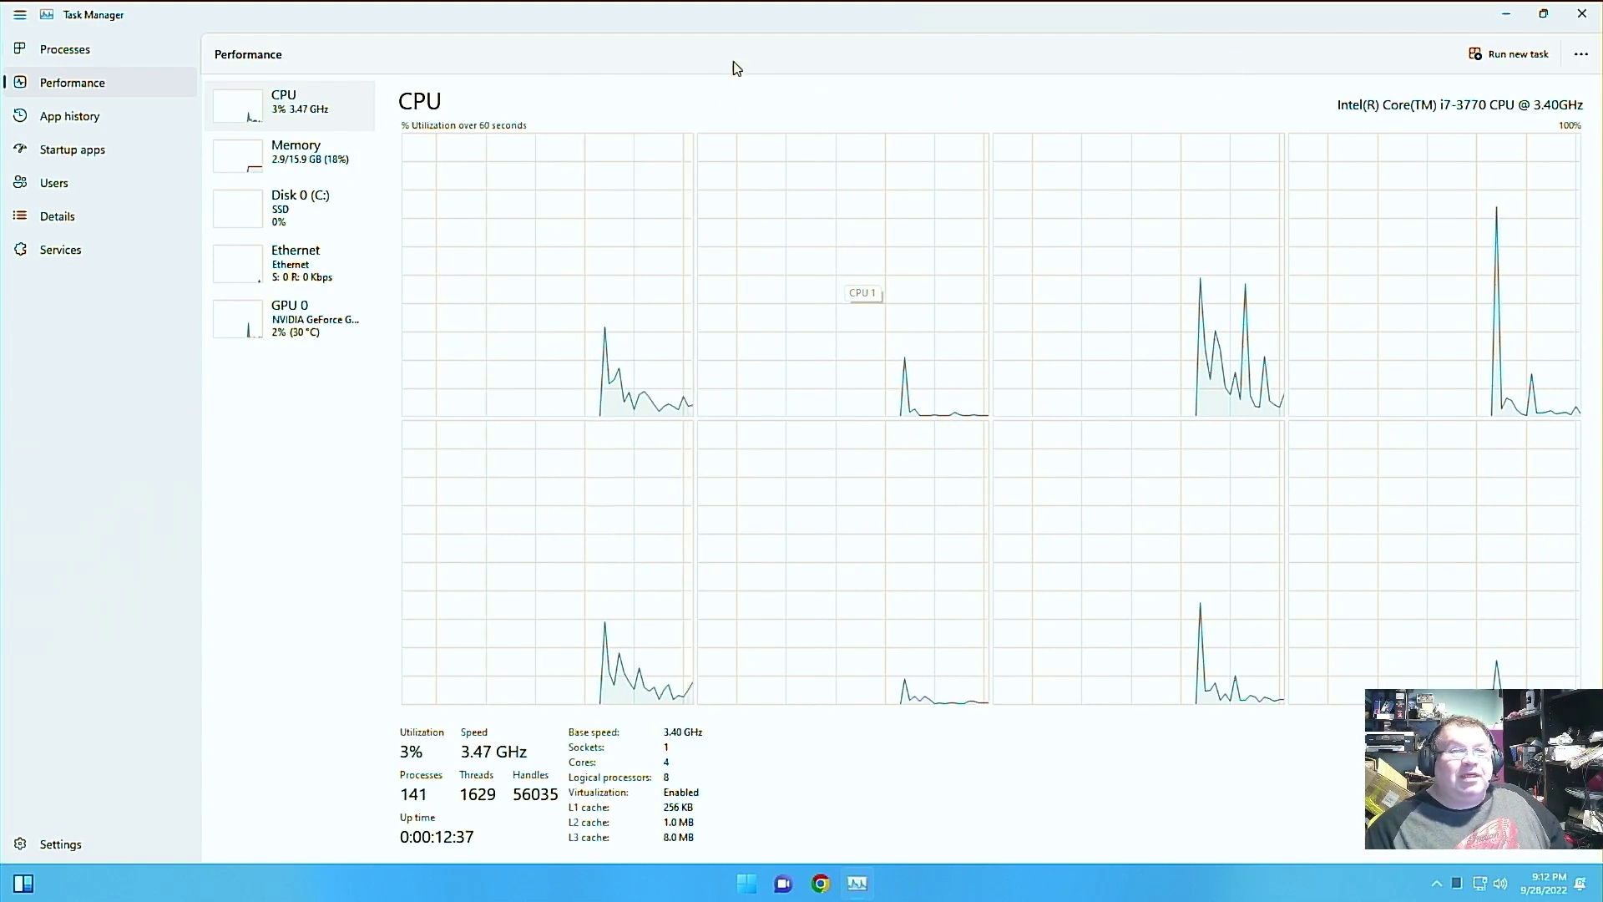
pyautogui.doubleClick(733, 16)
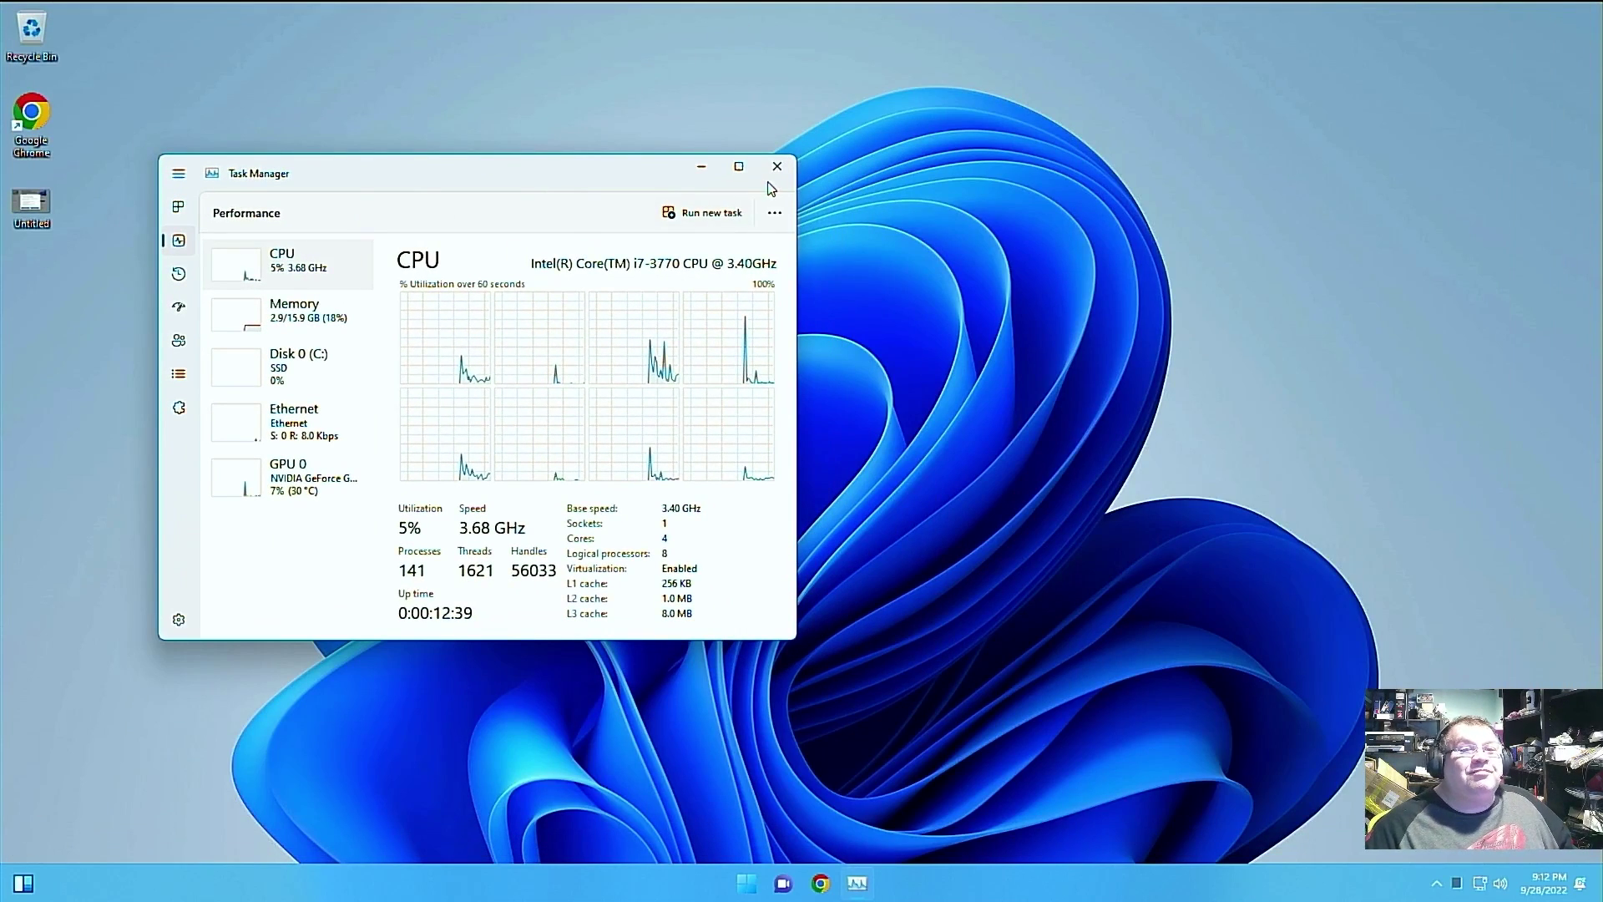
pyautogui.click(740, 168)
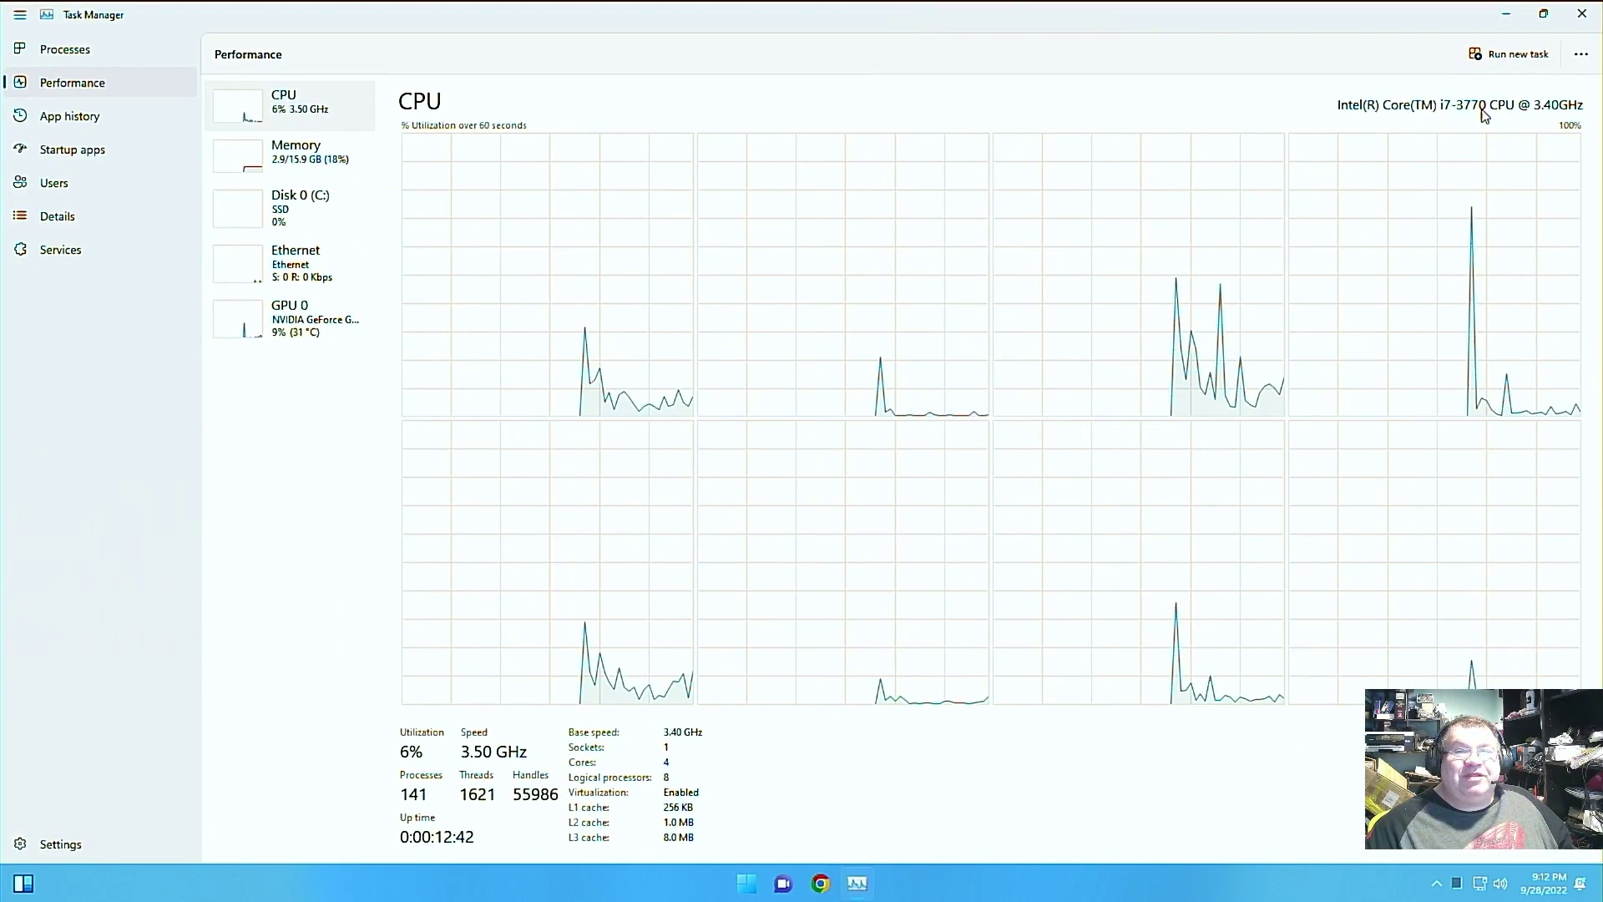
pyautogui.click(300, 173)
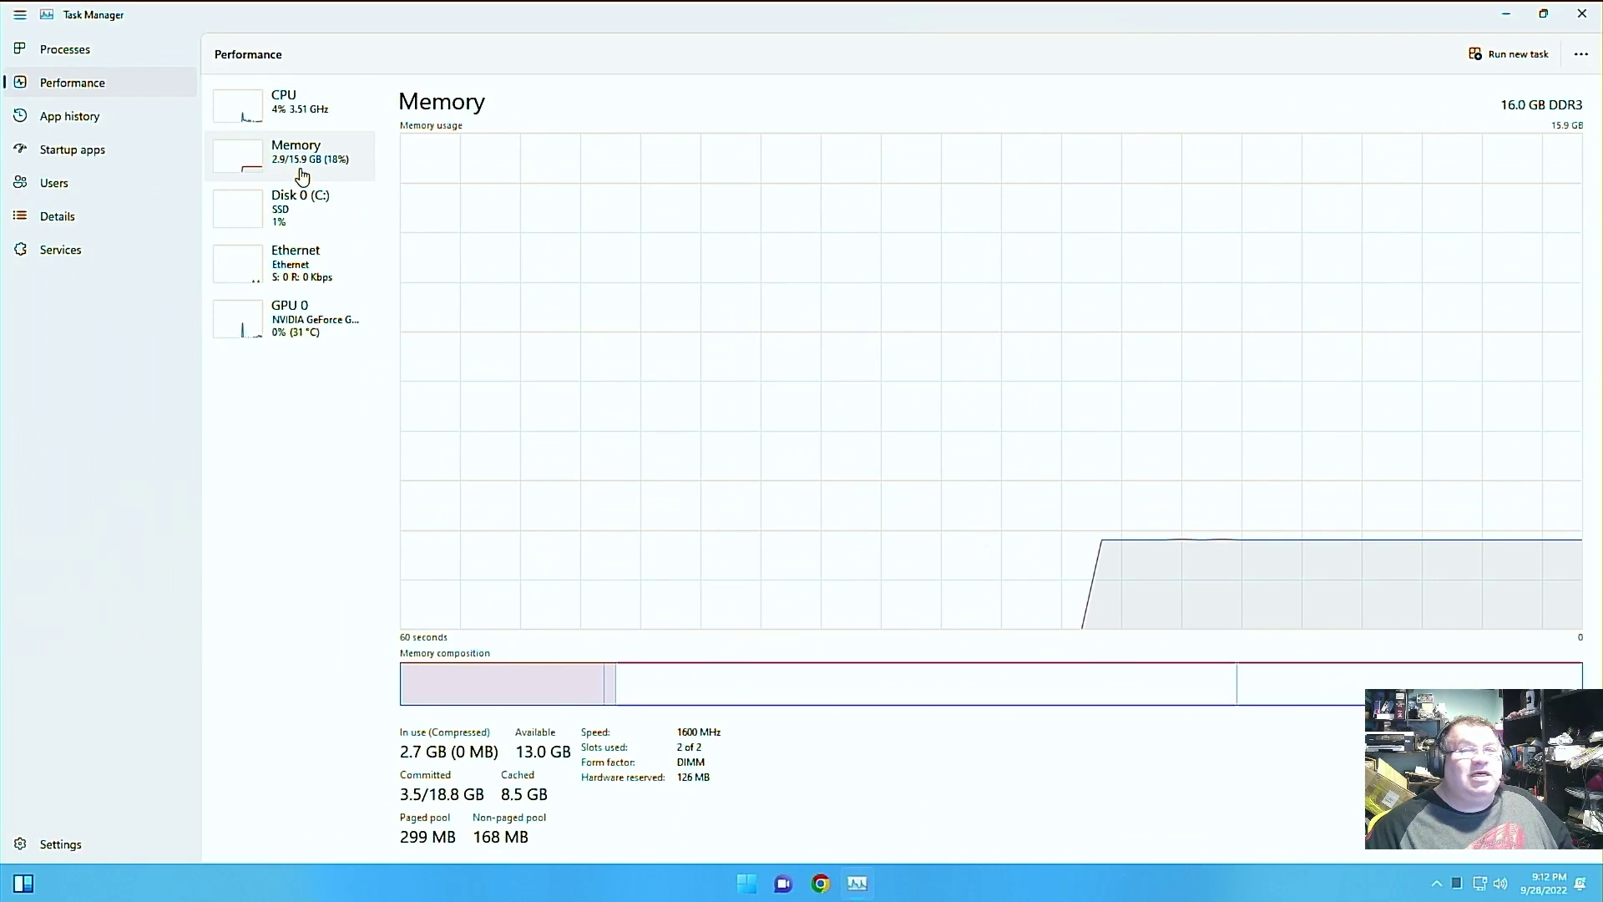
pyautogui.click(280, 332)
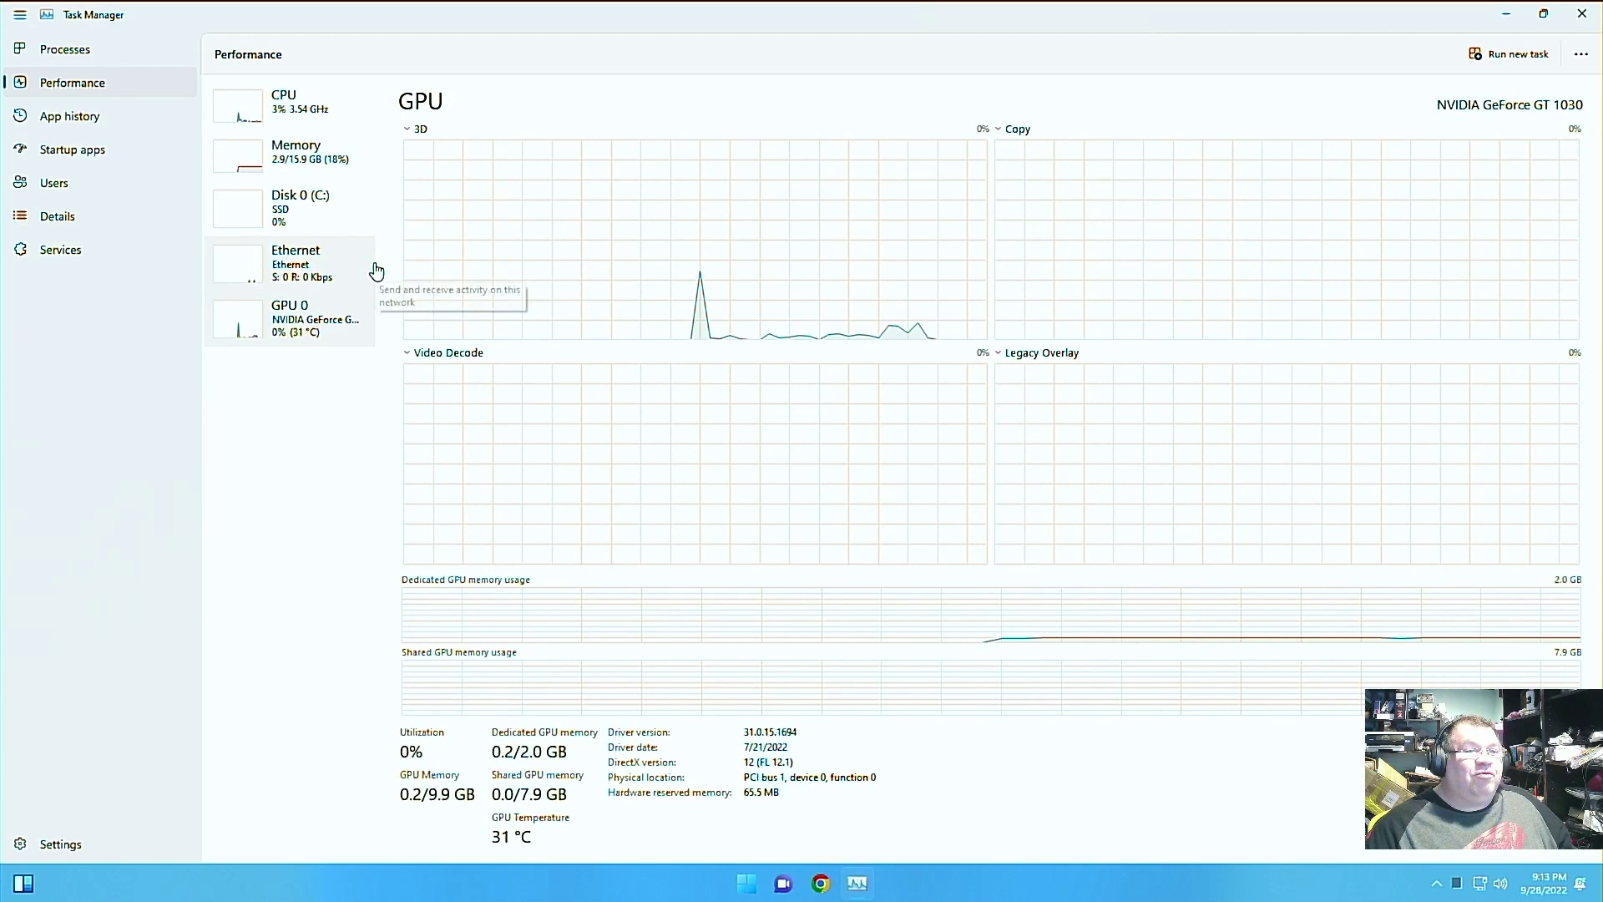
pyautogui.moveTo(388, 262); pyautogui.dragTo(427, 261)
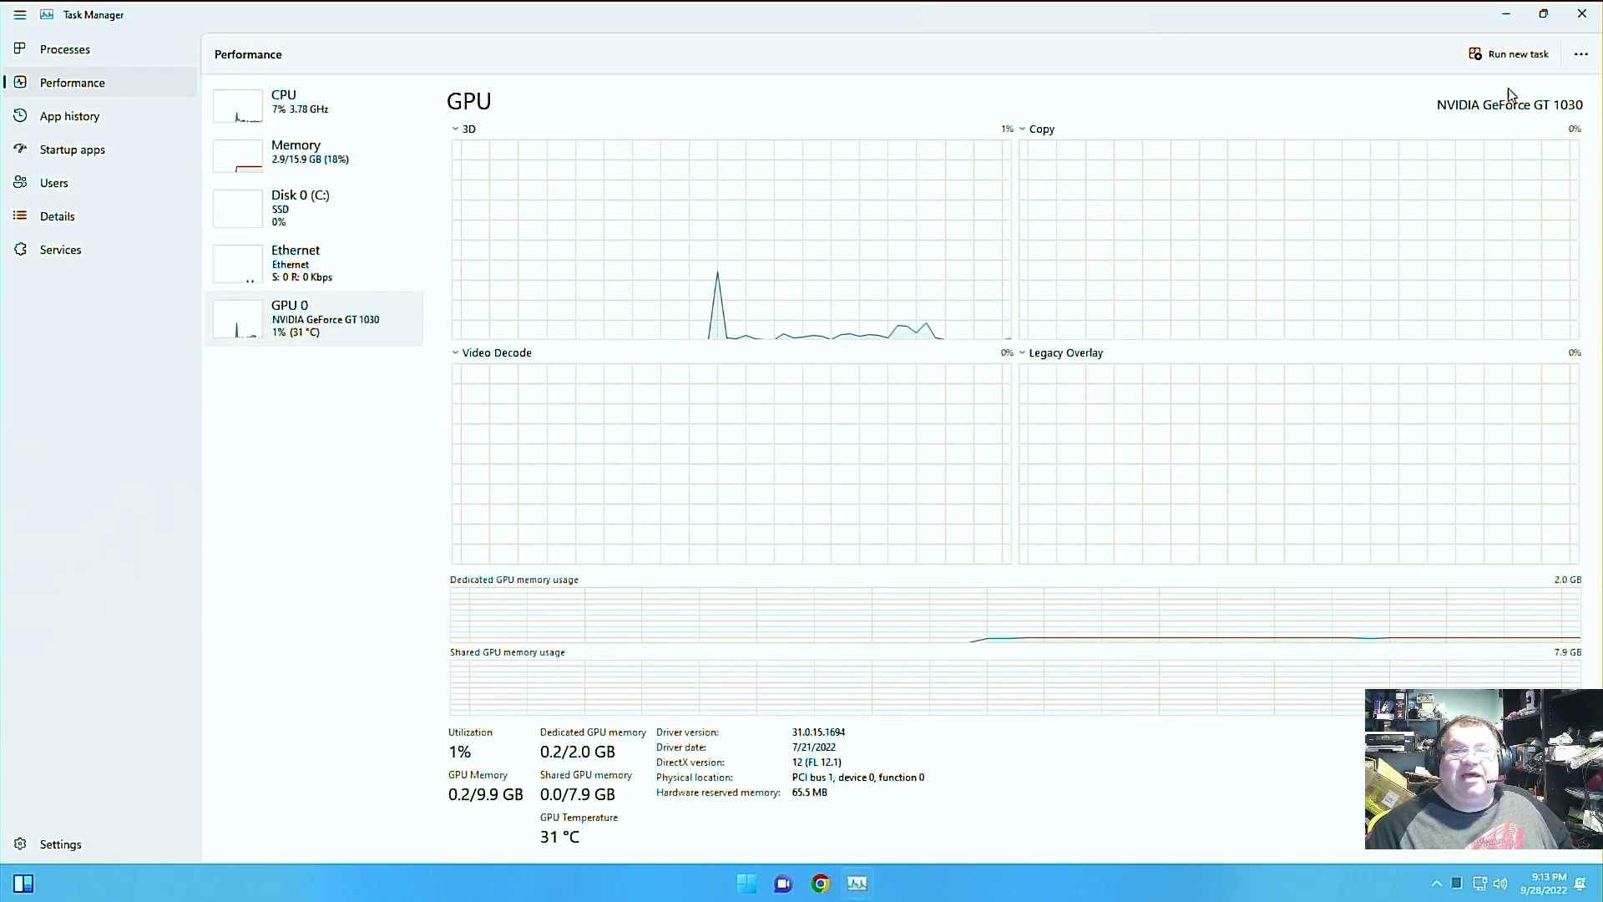
pyautogui.click(1583, 11)
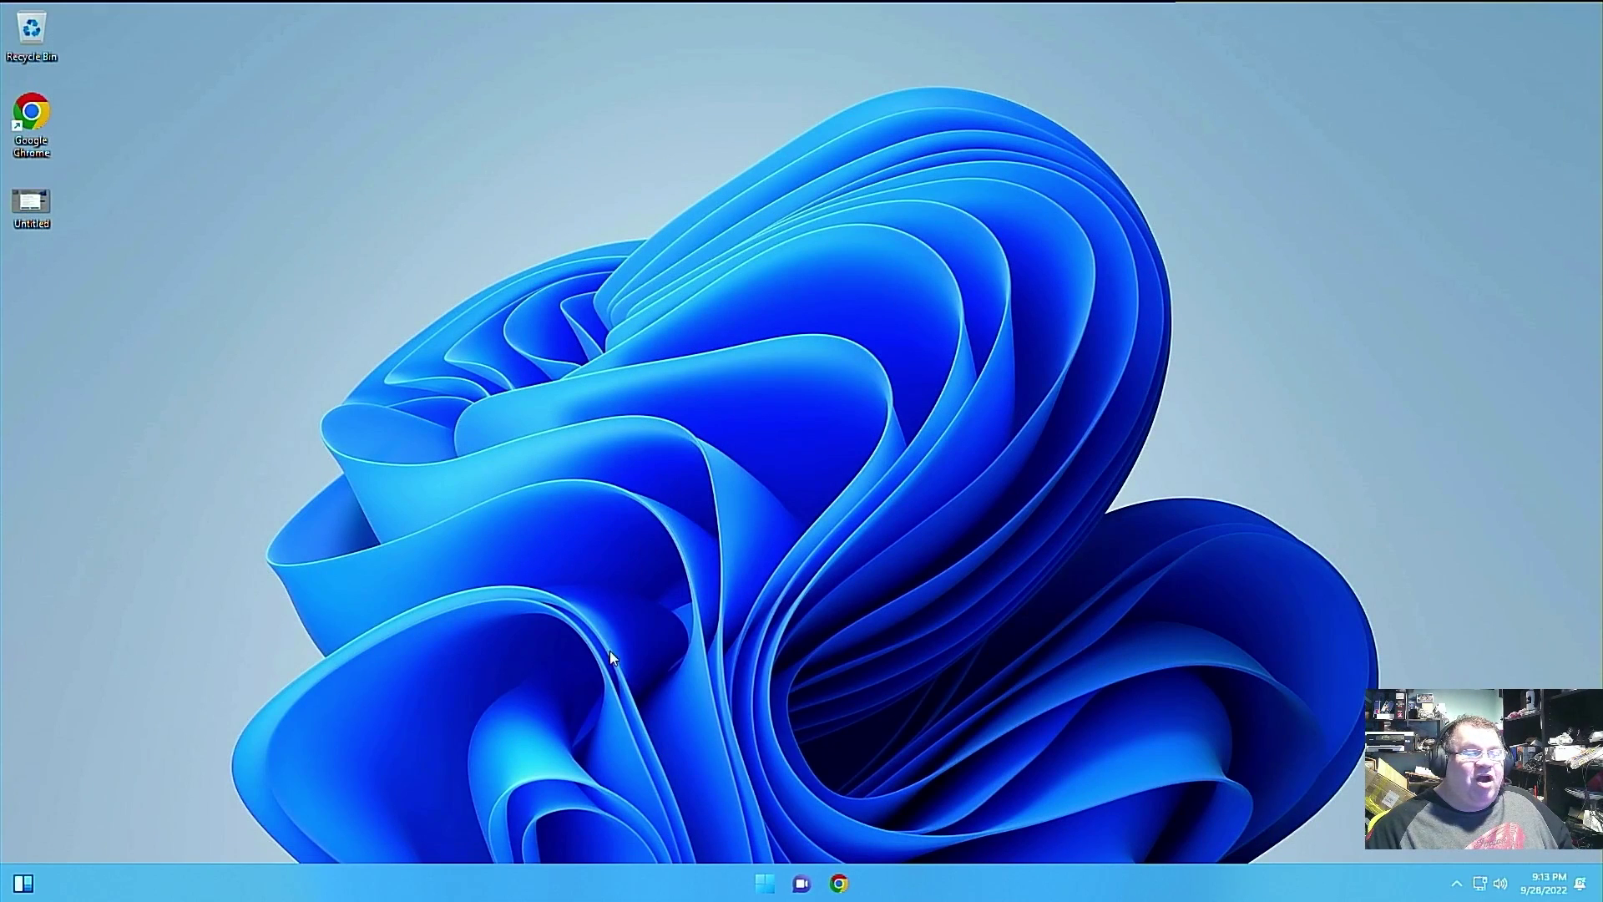